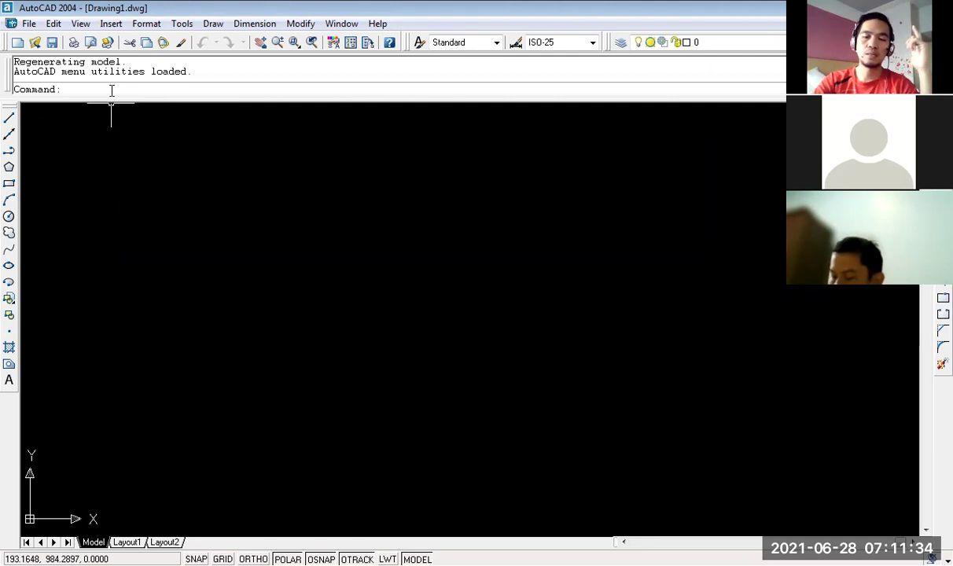
Set the model space limits with the lower-left corner at 0,0 and the upper-right corner at 2100,2970.
type("lIMITS")
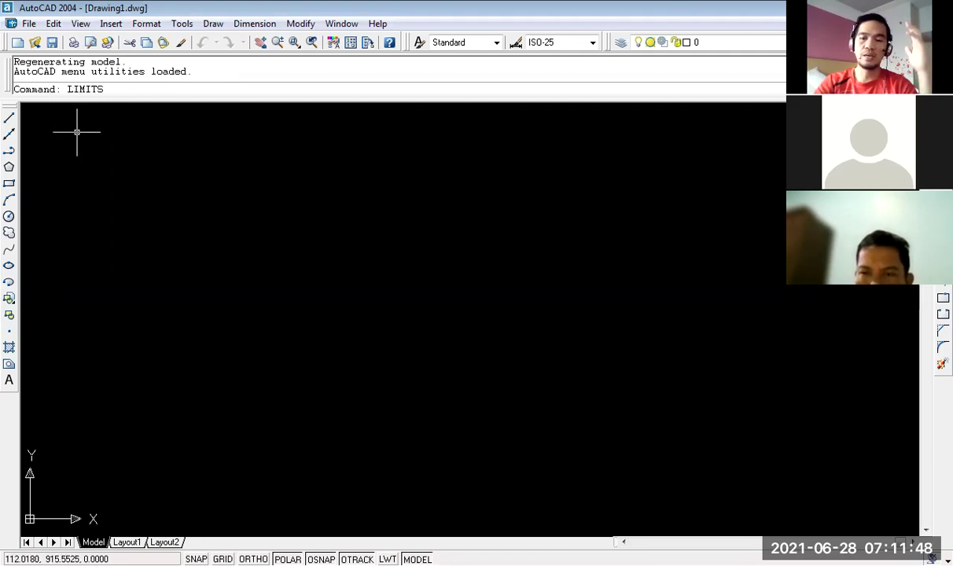
key("Return")
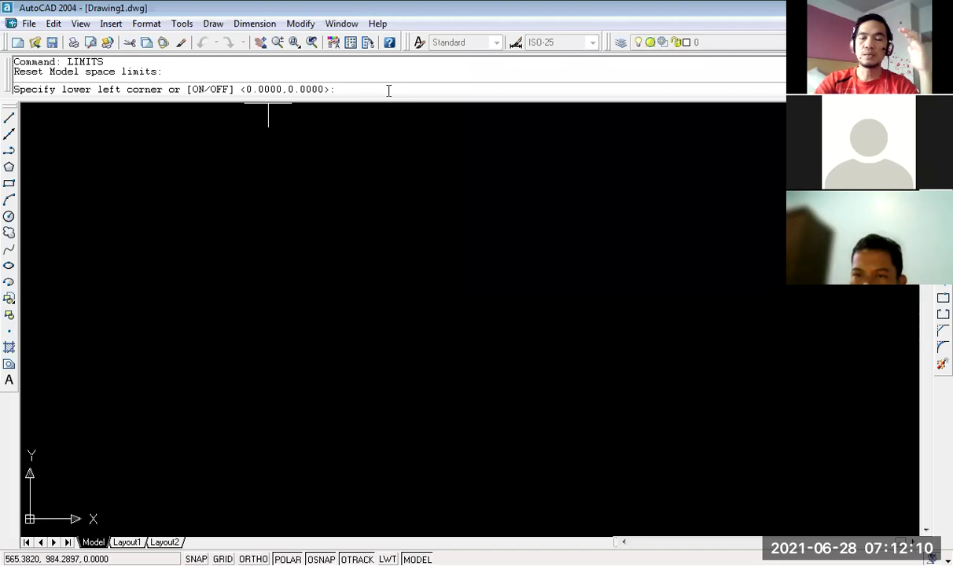
key("Return")
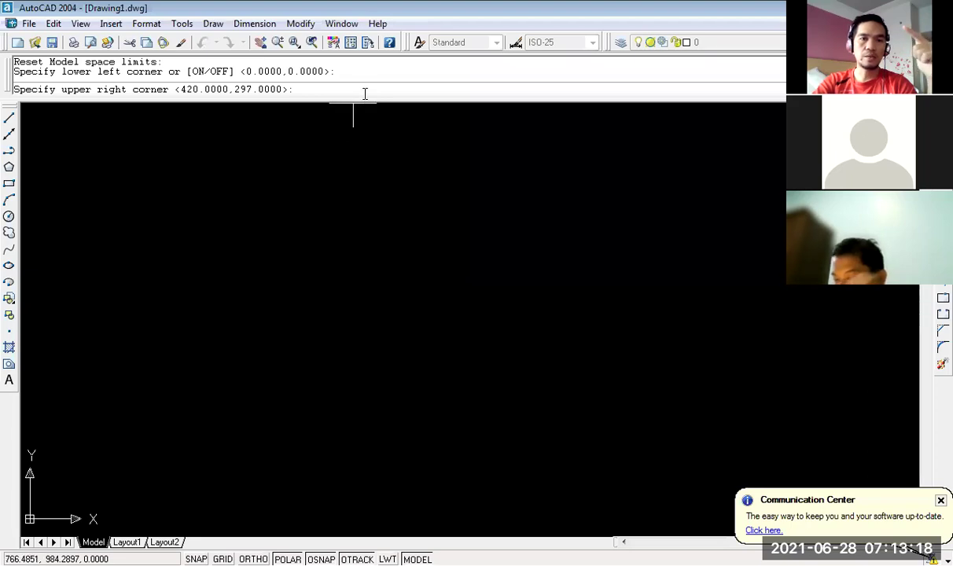
type("2100")
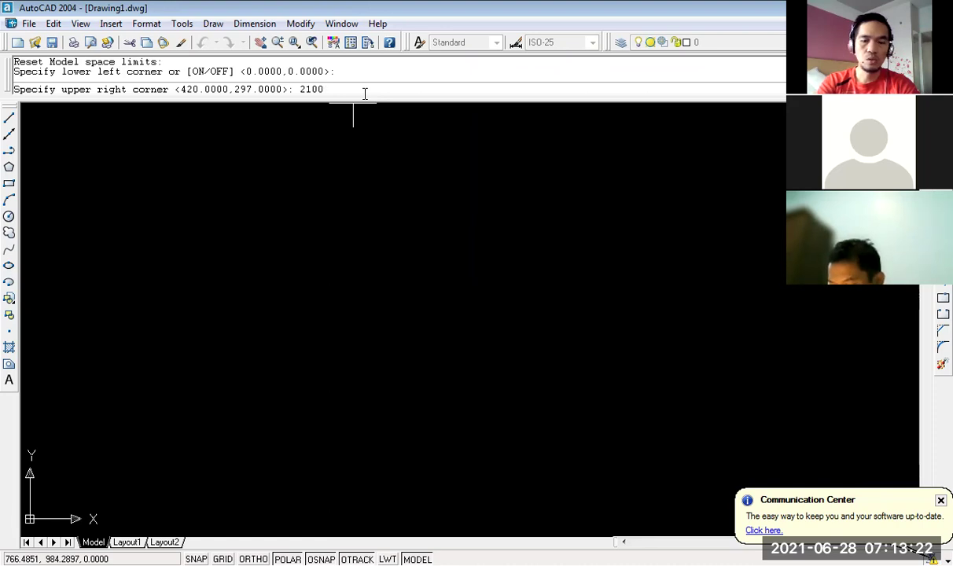
type(",297")
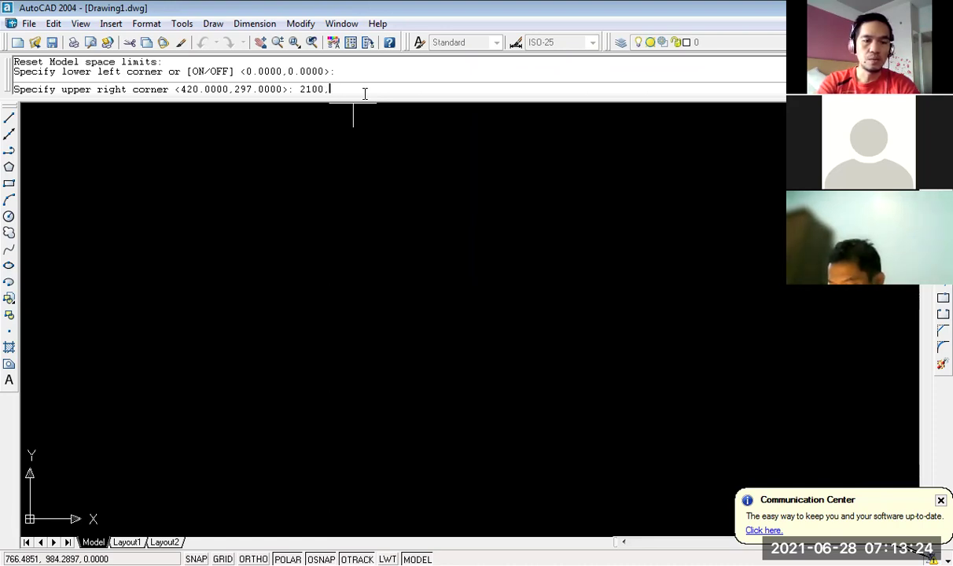
type("0")
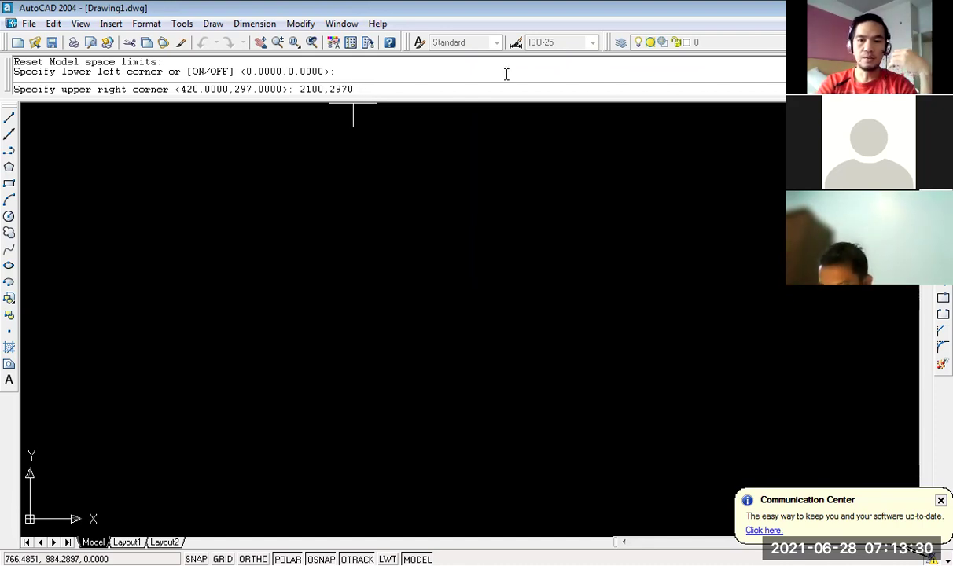
key("Return")
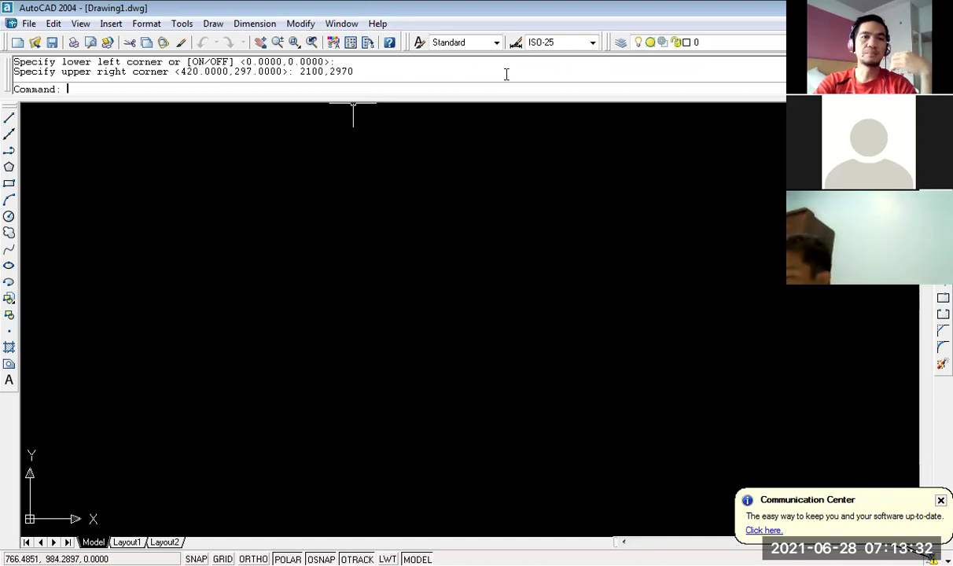
left_click(940, 501)
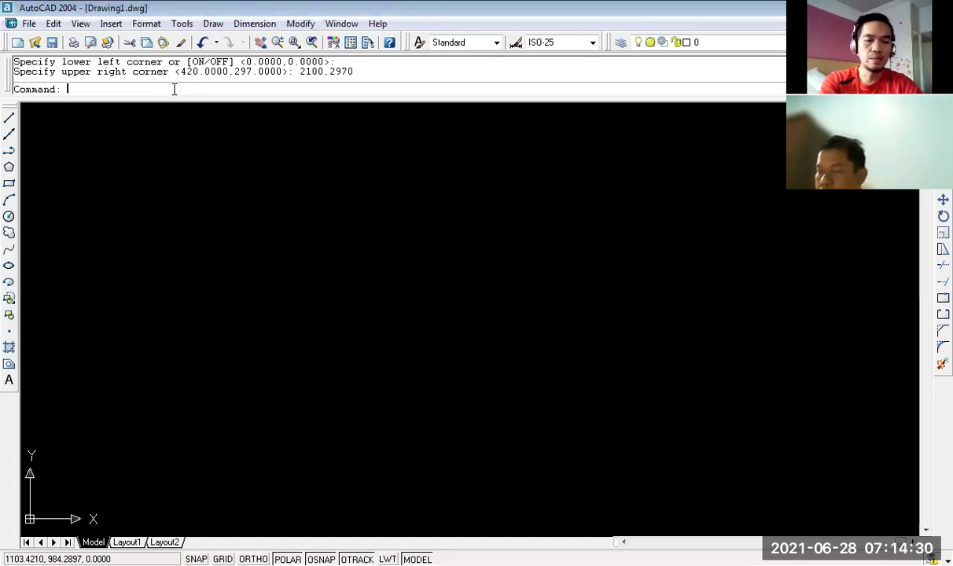
type("RECTANG")
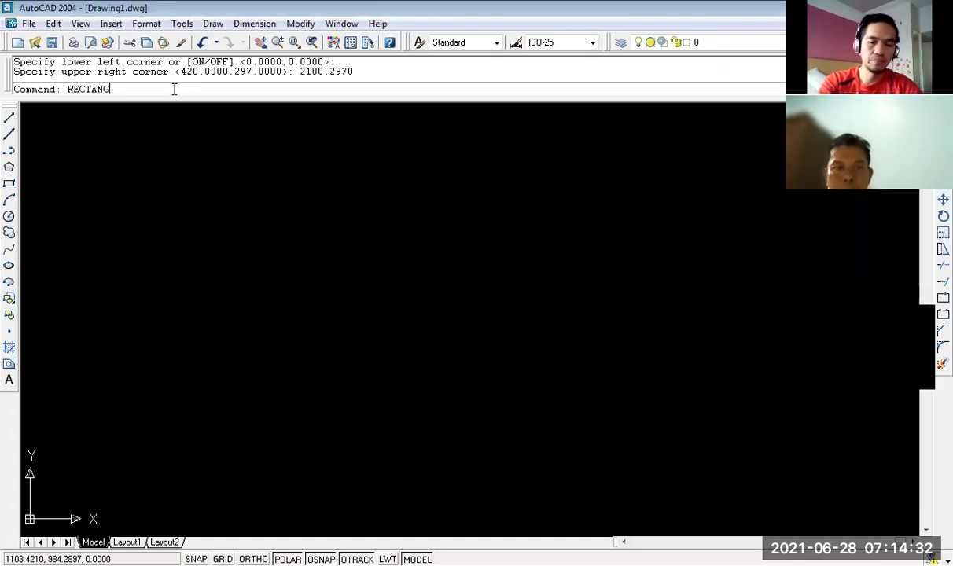
type("LE")
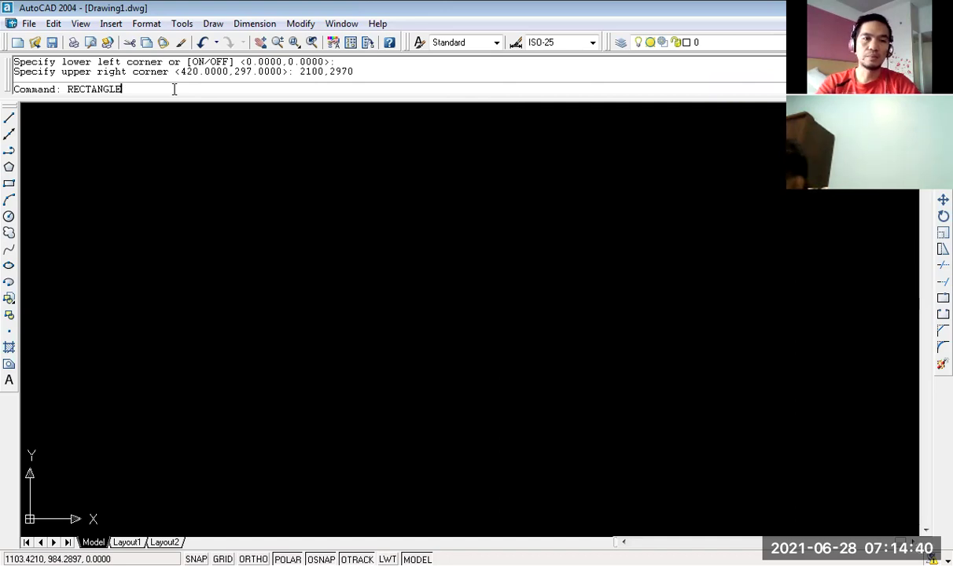
key("Return")
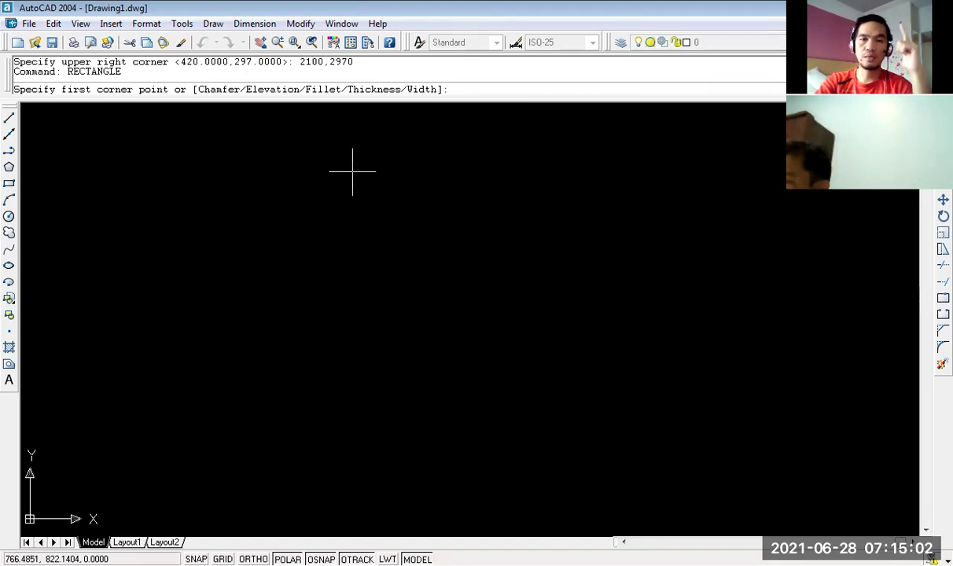
left_click(352, 171)
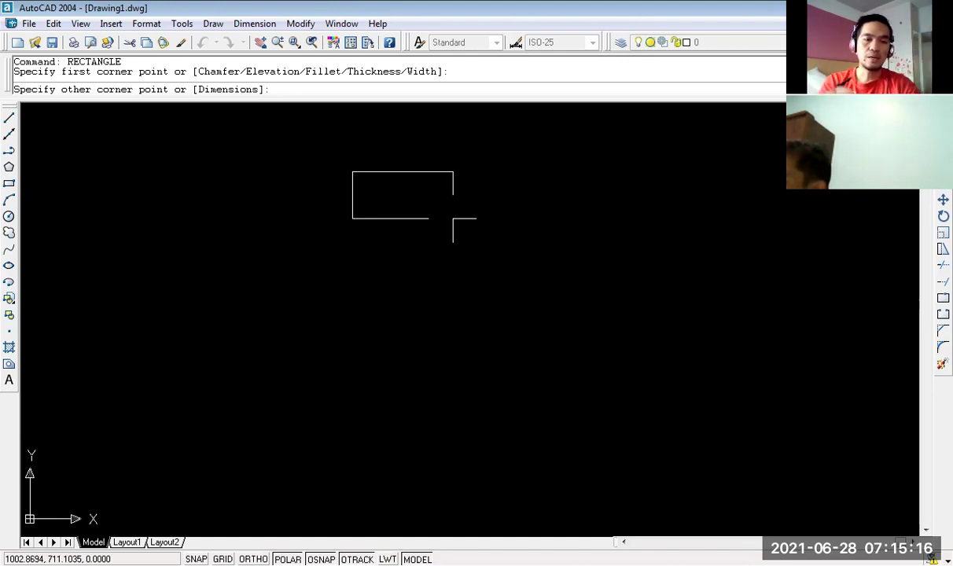
type("@")
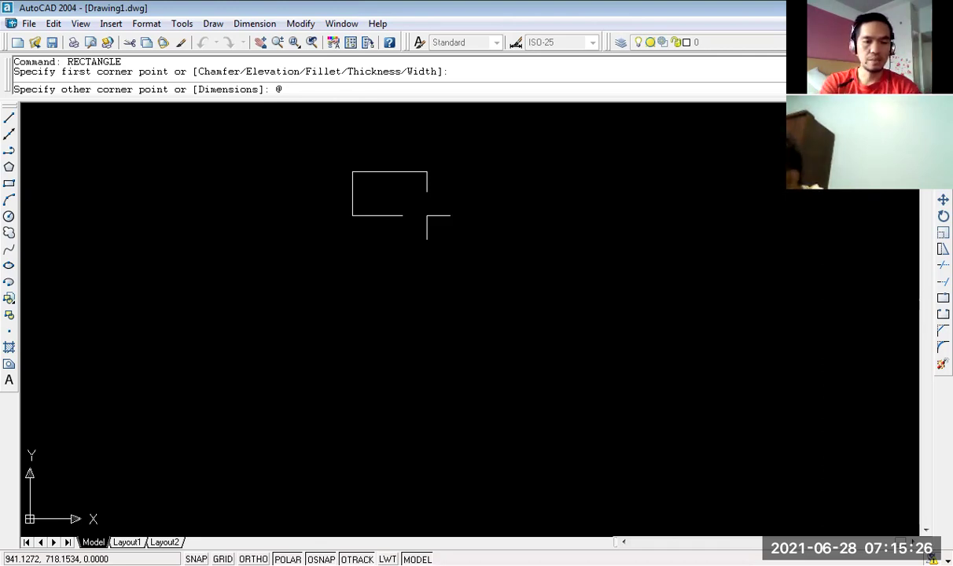
type("210")
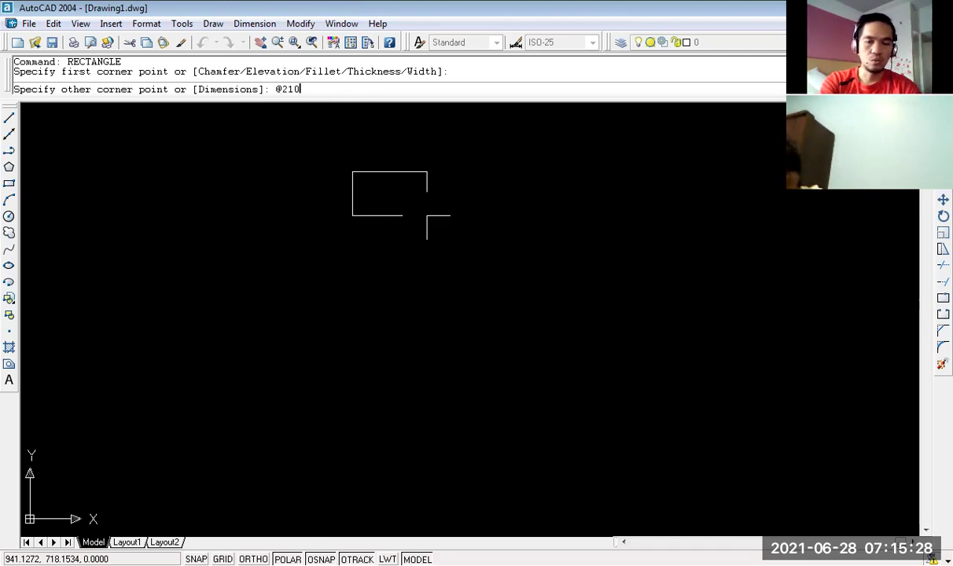
type("0,2970")
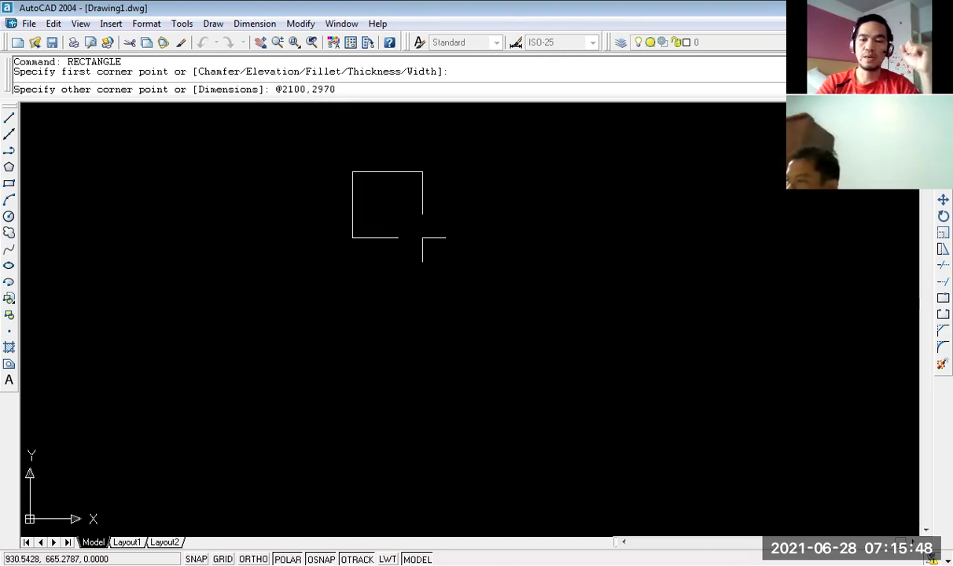
key("Return")
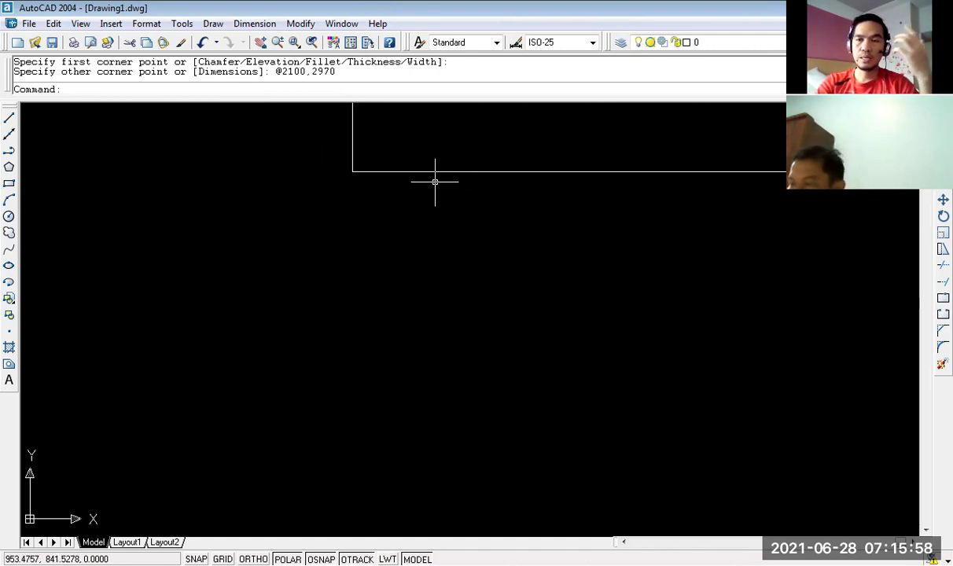
Zoom with the All option to show the whole portrait rectangle.
type("Z")
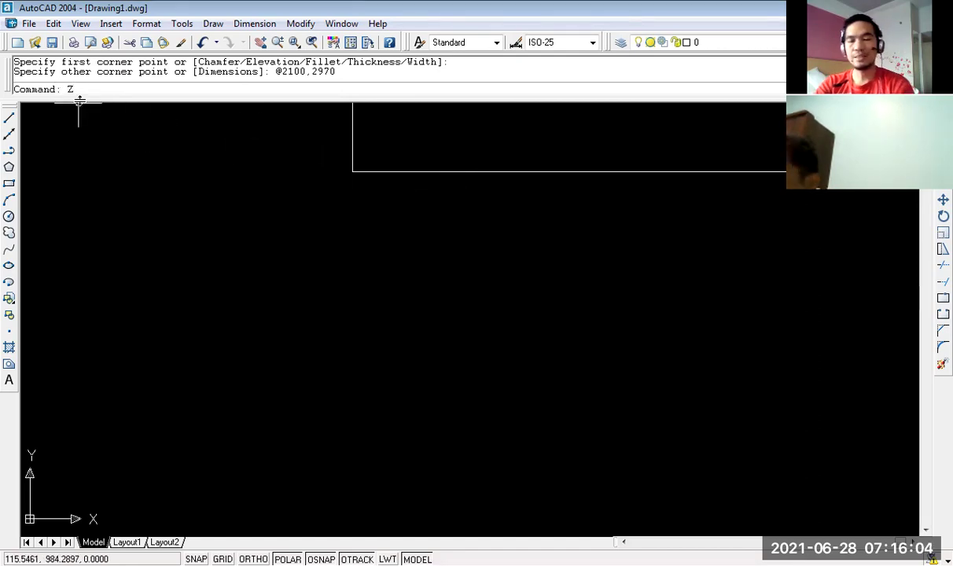
key("Return")
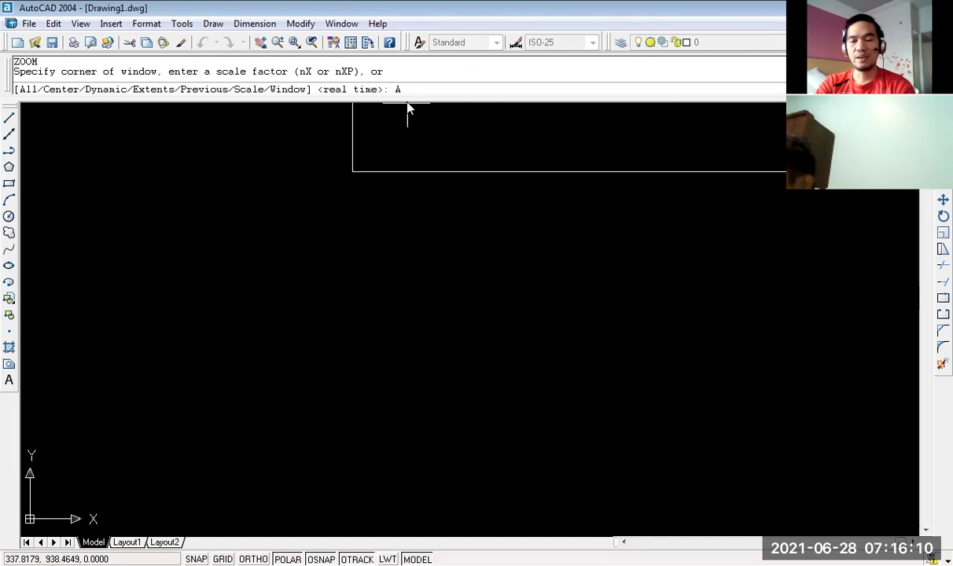
key("Return")
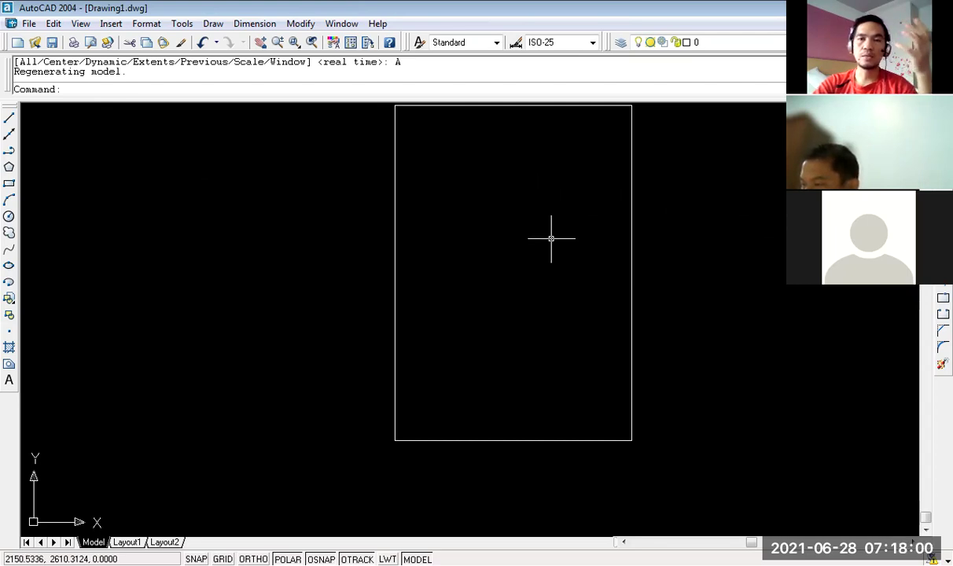
Examine the portrait rectangle at different magnifications and positions in the drawing area.
right_click(498, 240)
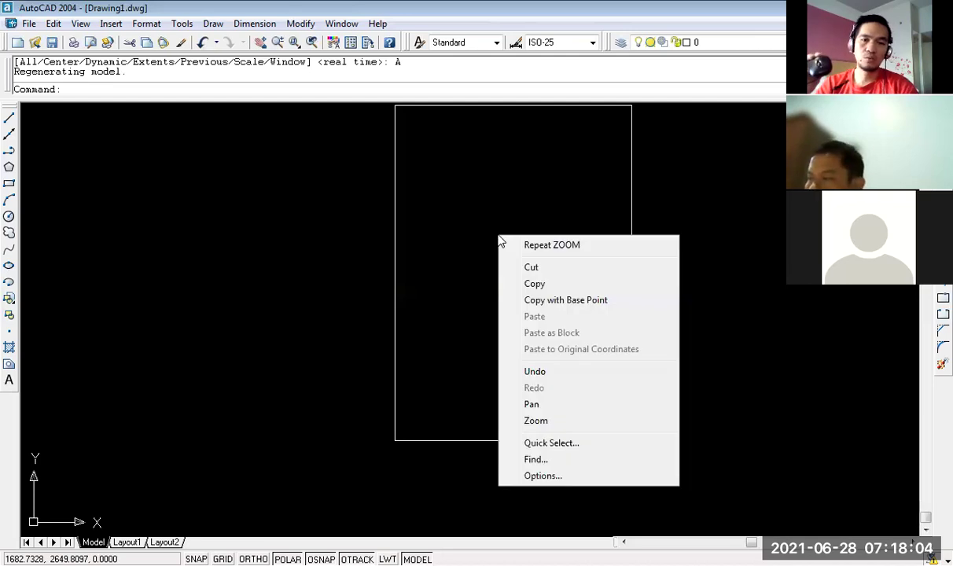
key("Escape")
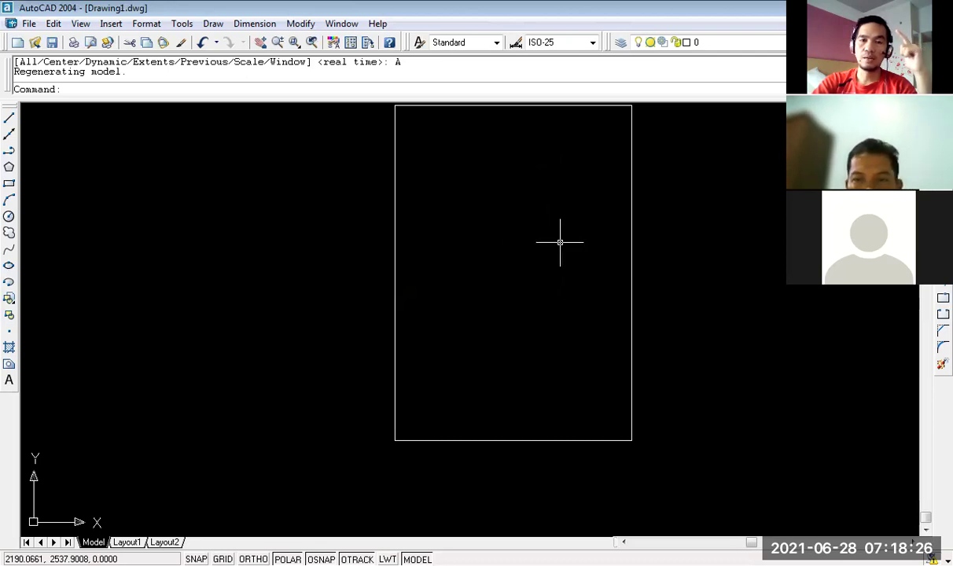
left_click_drag(560, 243, 549, 246)
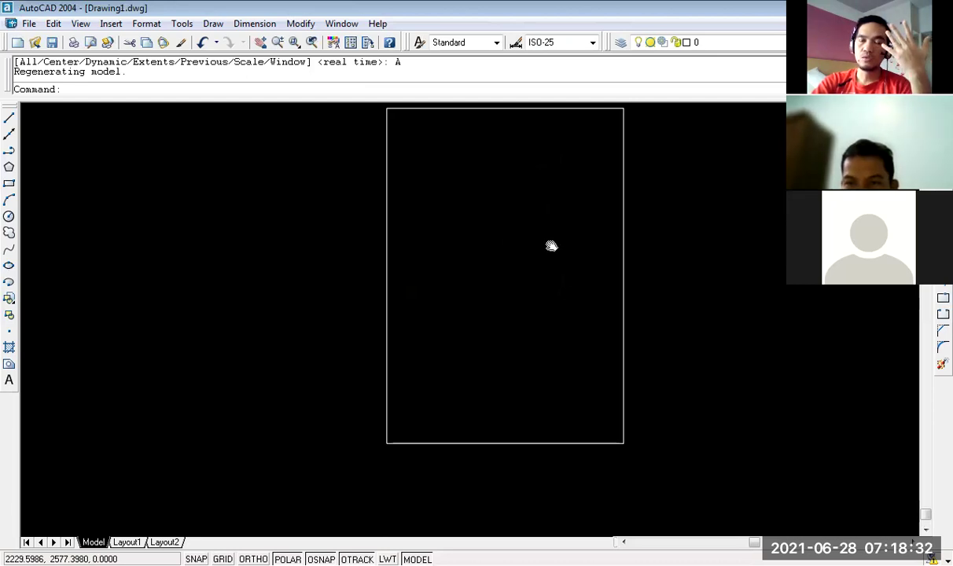
left_click_drag(552, 247, 365, 261)
mouse_move(365, 261)
middle_mouse_down()
mouse_move(371, 240)
mouse_move(432, 252)
mouse_move(573, 253)
mouse_move(581, 234)
mouse_move(482, 235)
middle_mouse_up()
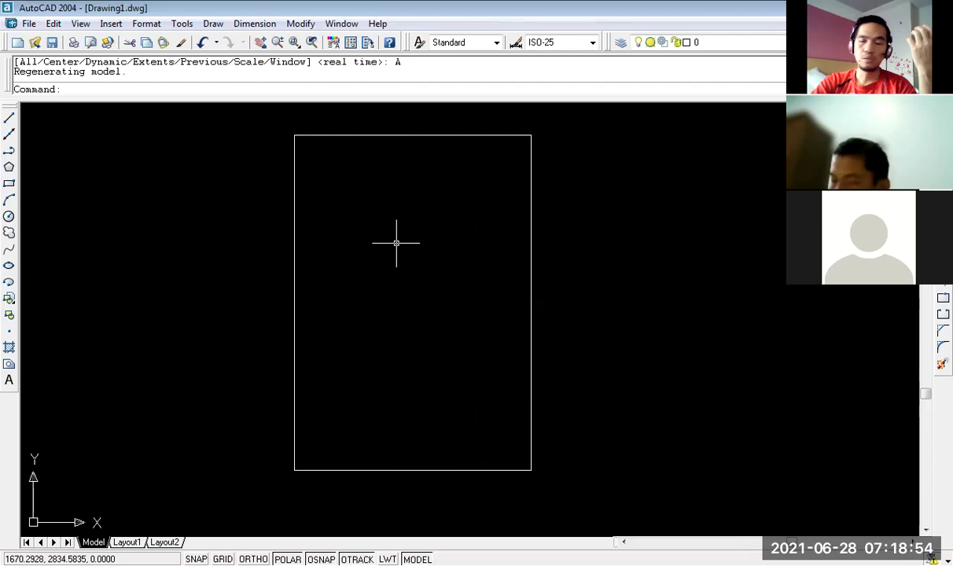
scroll(397, 244, "down", 4)
scroll(396, 243, "up", 3)
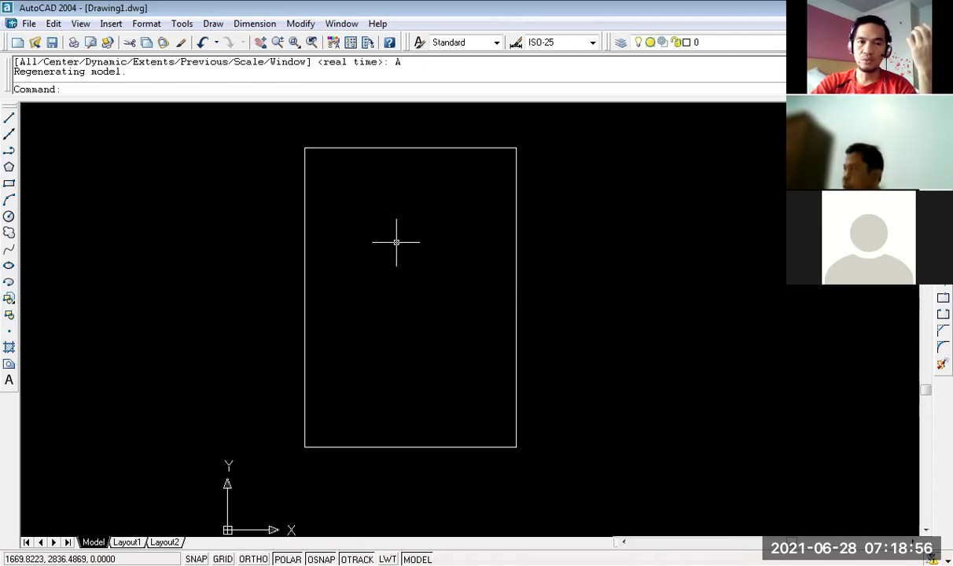
scroll(397, 243, "up", 3)
scroll(396, 244, "down", 2)
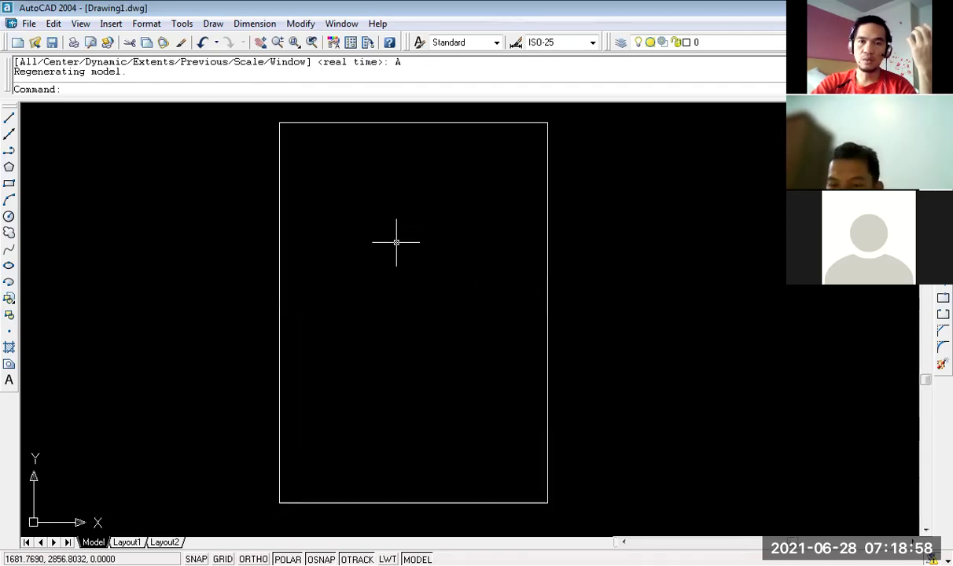
scroll(397, 243, "up", 3)
scroll(397, 243, "down", 4)
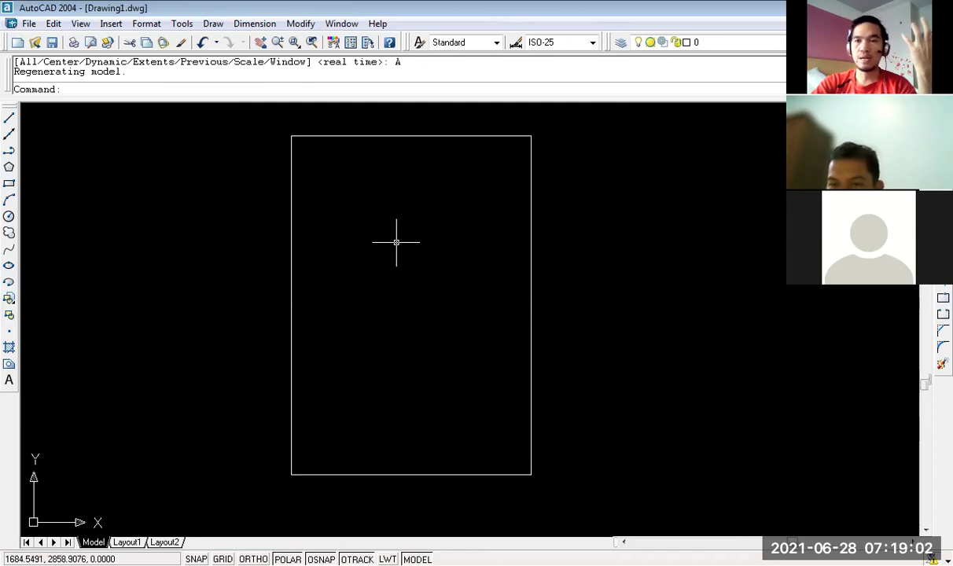
middle_click_drag(402, 315, 415, 292)
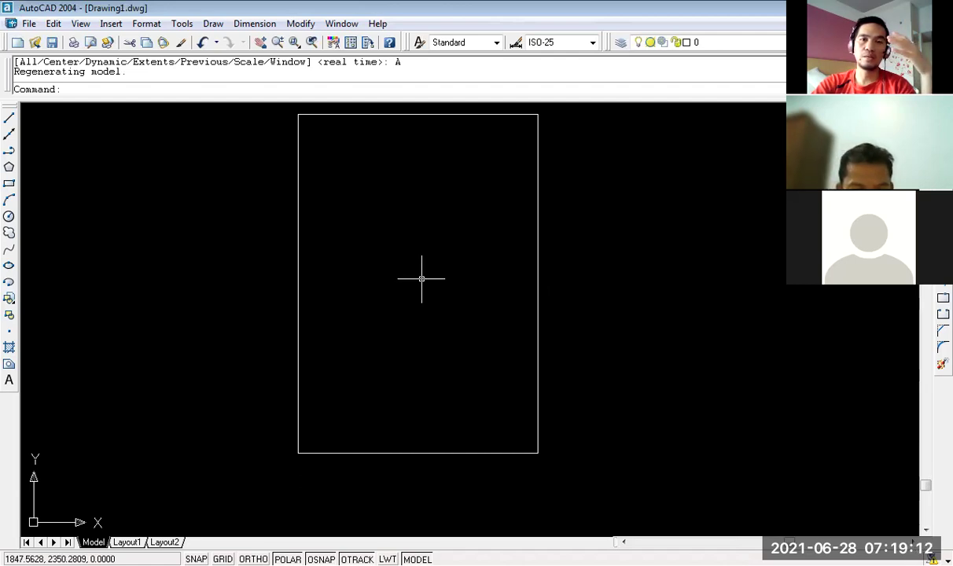
scroll(422, 260, "up", 1)
scroll(422, 260, "down", 2)
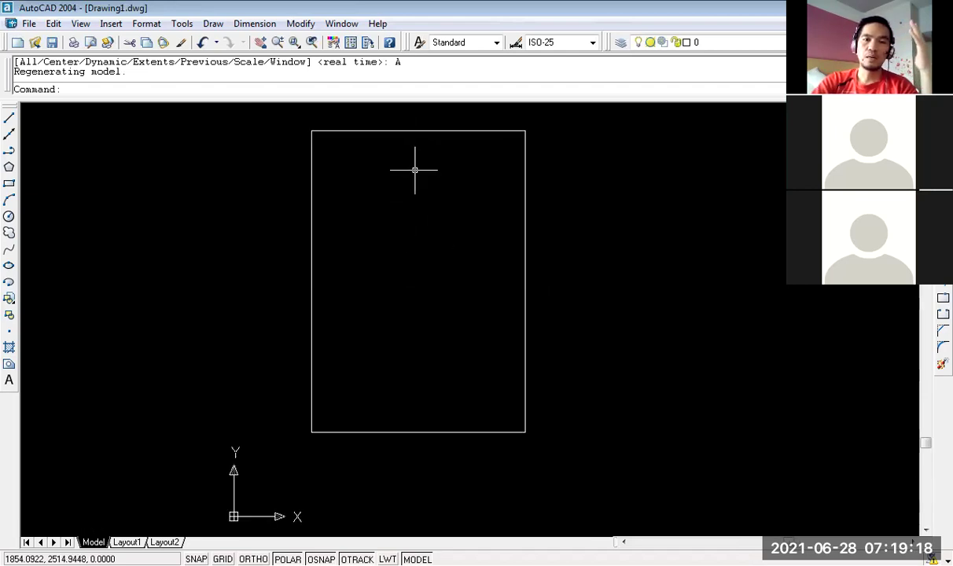
mouse_move(415, 170)
middle_mouse_down()
mouse_move(532, 170)
mouse_move(321, 164)
mouse_move(438, 188)
mouse_move(405, 187)
middle_mouse_up()
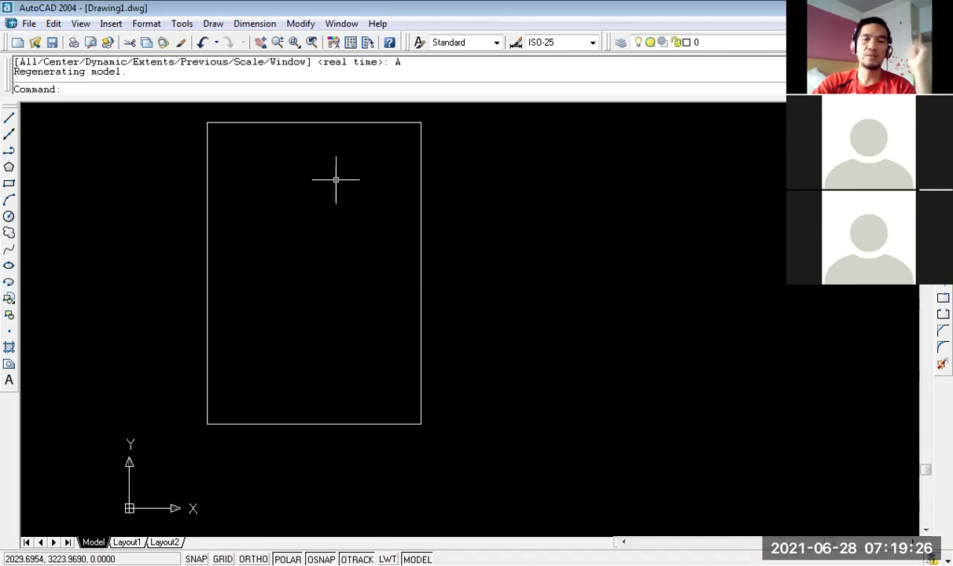
middle_click_drag(481, 221, 419, 221)
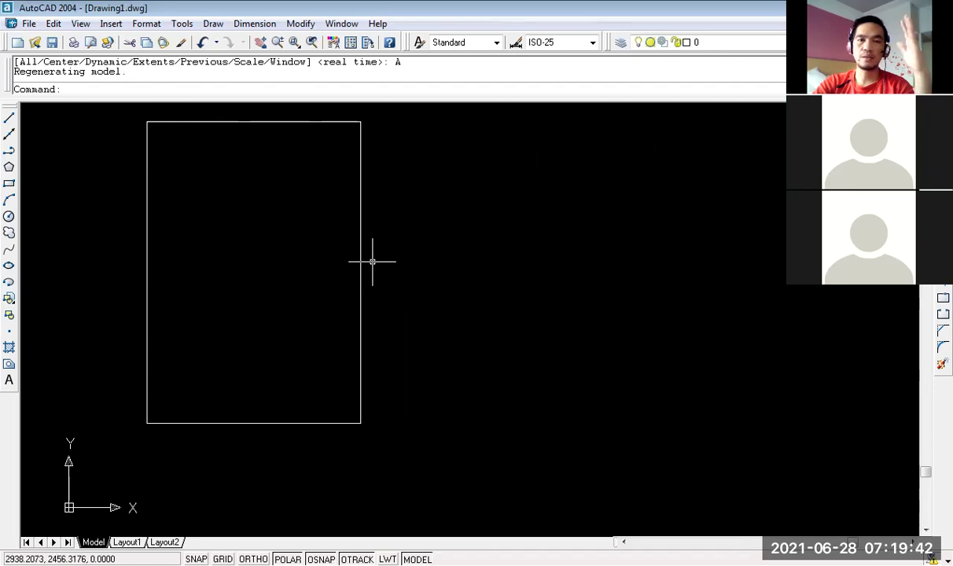
middle_click_drag(646, 221, 586, 221)
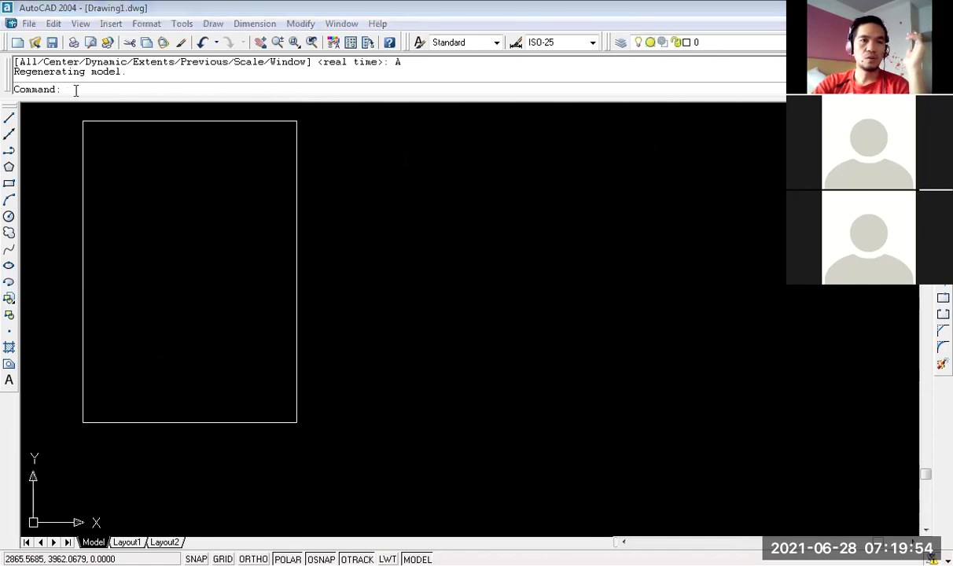
type("RECTANGLE")
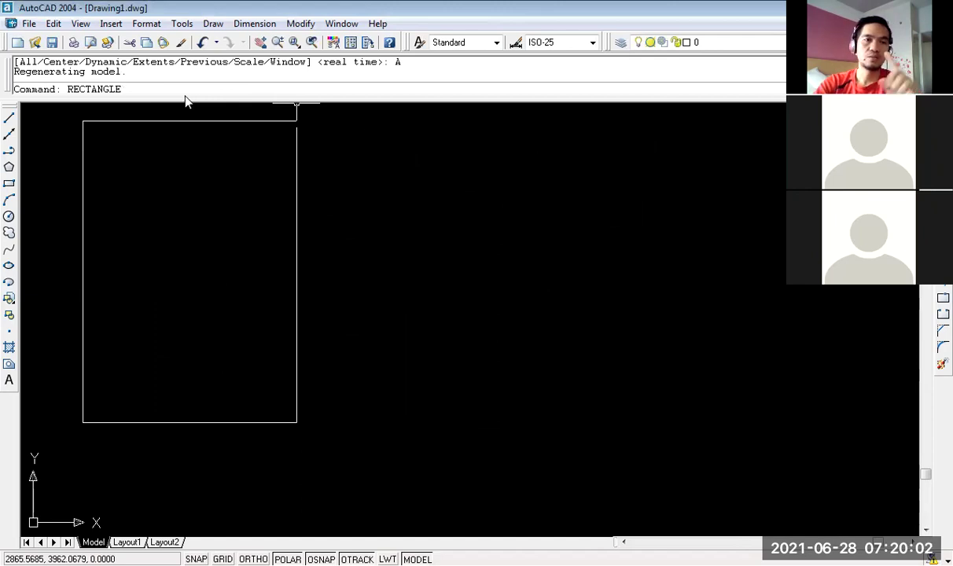
key("Return")
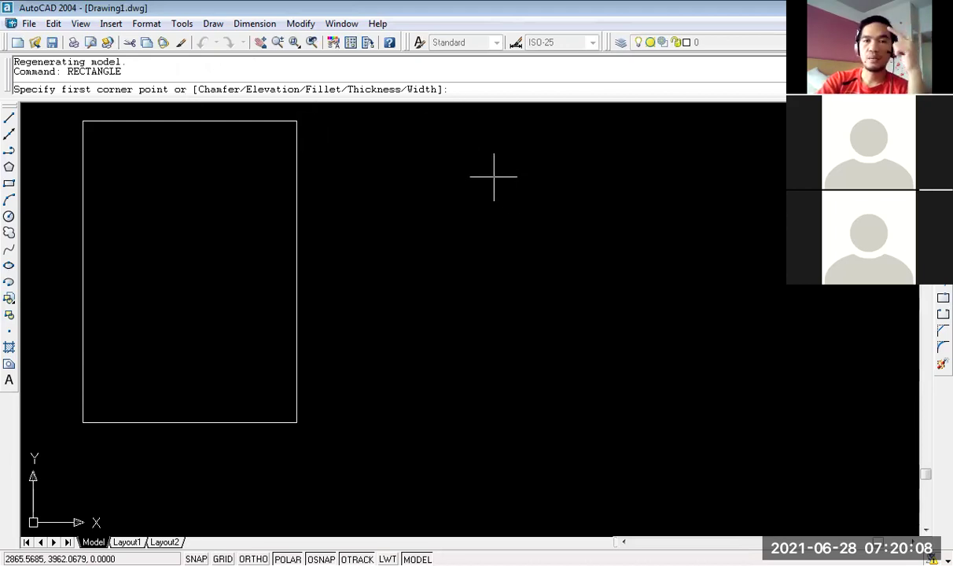
left_click(404, 205)
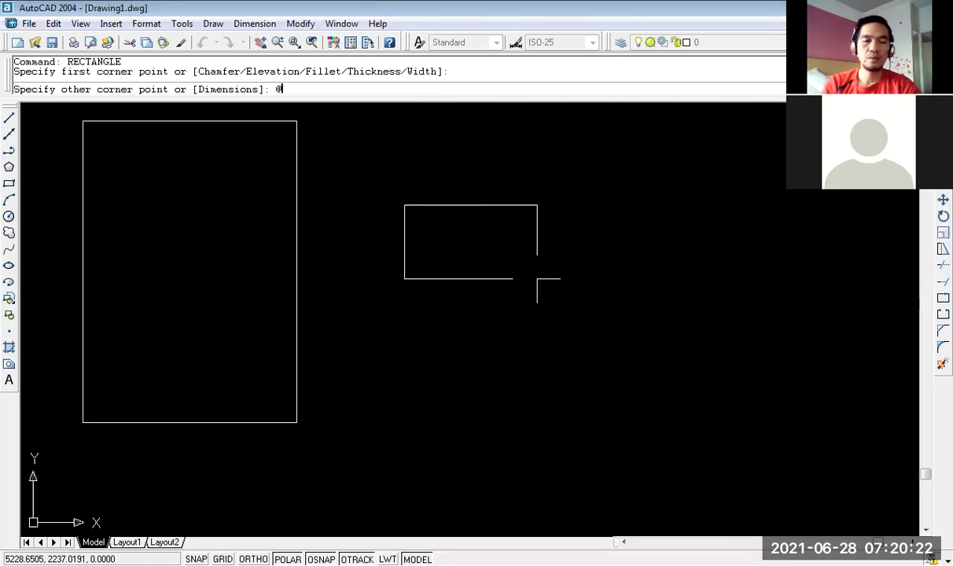
type("2970,2100")
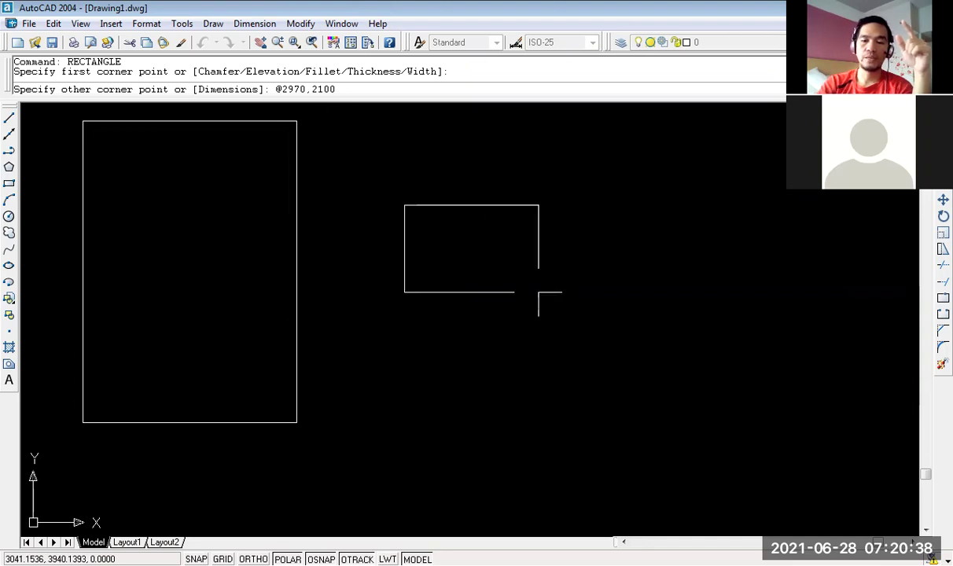
key("Return")
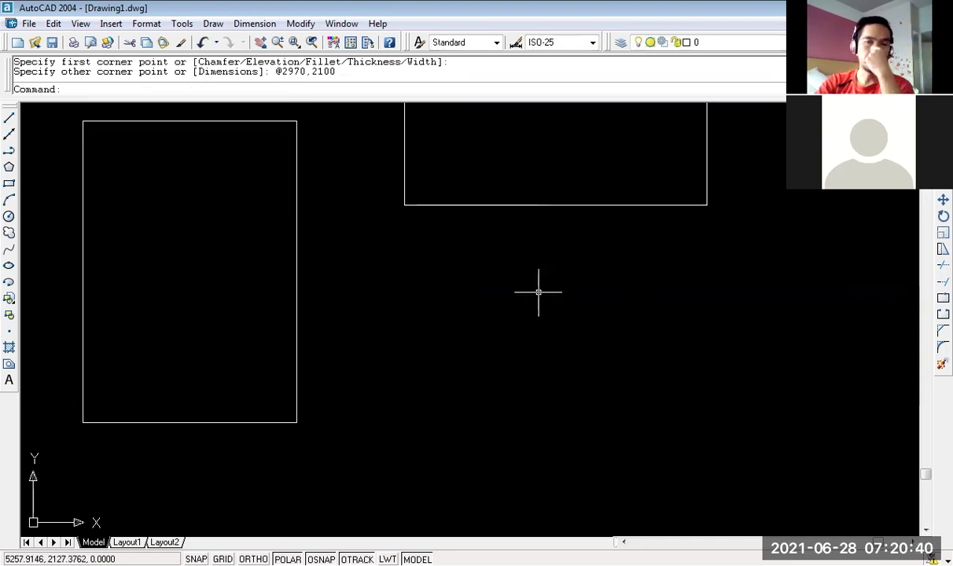
Examine the portrait and landscape rectangles side by side to compare their orientation and proportions.
middle_click_drag(562, 189, 533, 344)
mouse_move(519, 289)
middle_mouse_down()
mouse_move(567, 277)
mouse_move(600, 239)
mouse_move(567, 294)
mouse_move(572, 274)
middle_mouse_up()
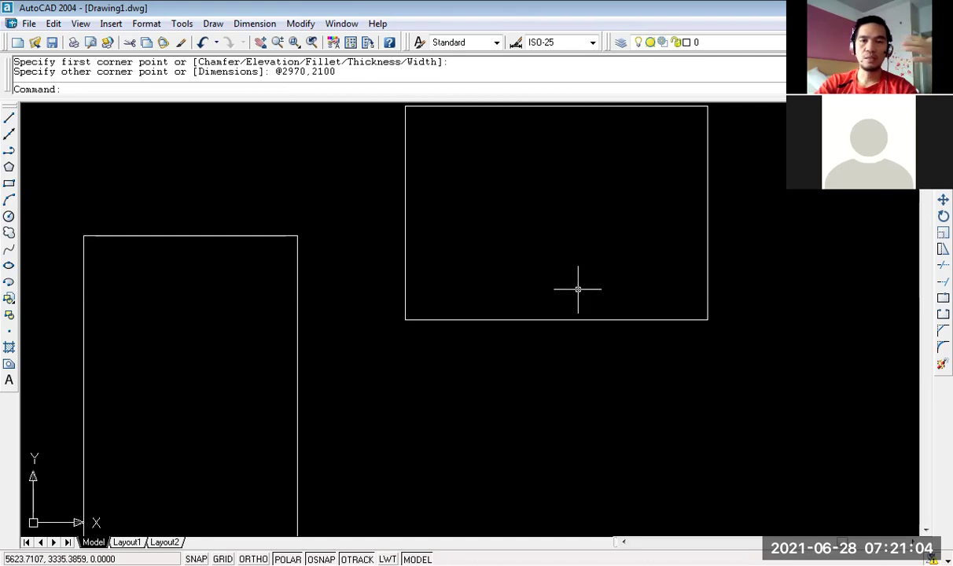
scroll(579, 280, "down", 2)
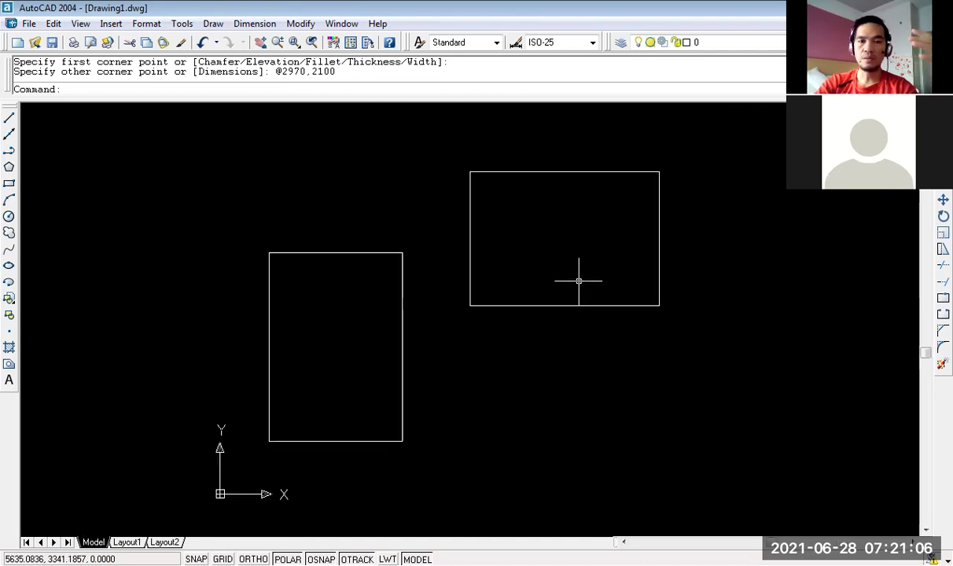
scroll(586, 290, "up", 1)
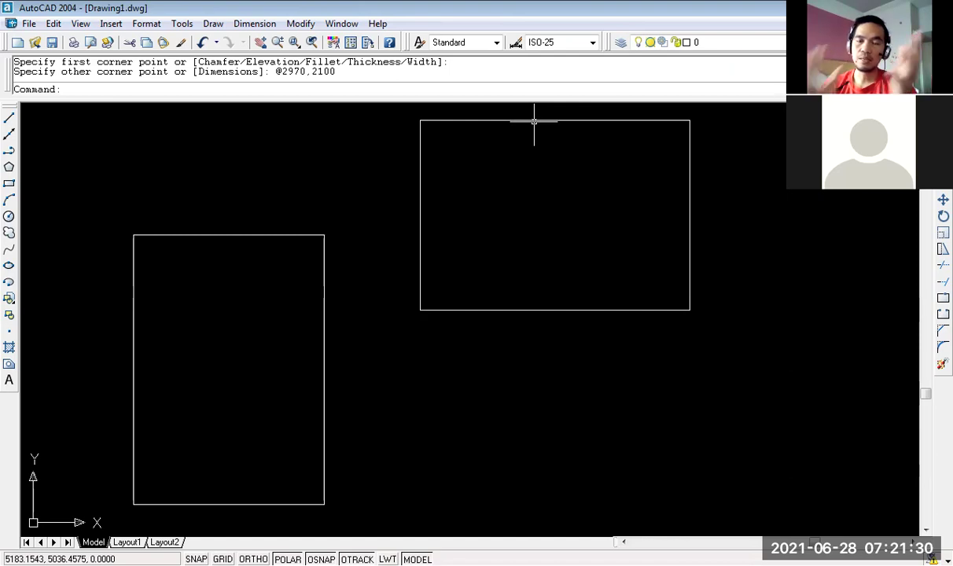
scroll(587, 197, "up", 1)
middle_click_drag(566, 162, 542, 207)
scroll(542, 207, "down", 1)
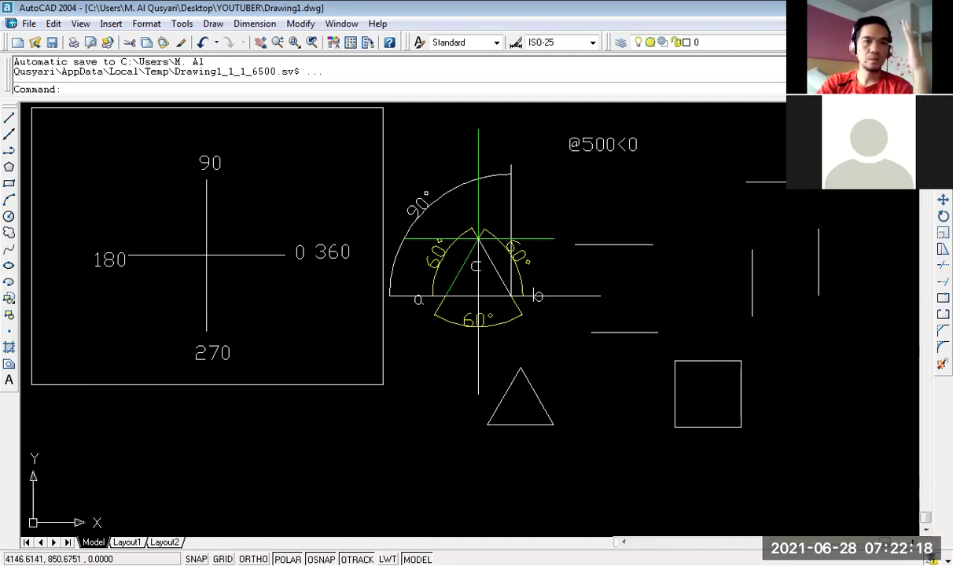
Examine the angle direction diagram with 0/360, 90, 180 and 270 degrees in the Drawing1.dwg saved in the YOUTUBER folder.
scroll(234, 332, "down", 3)
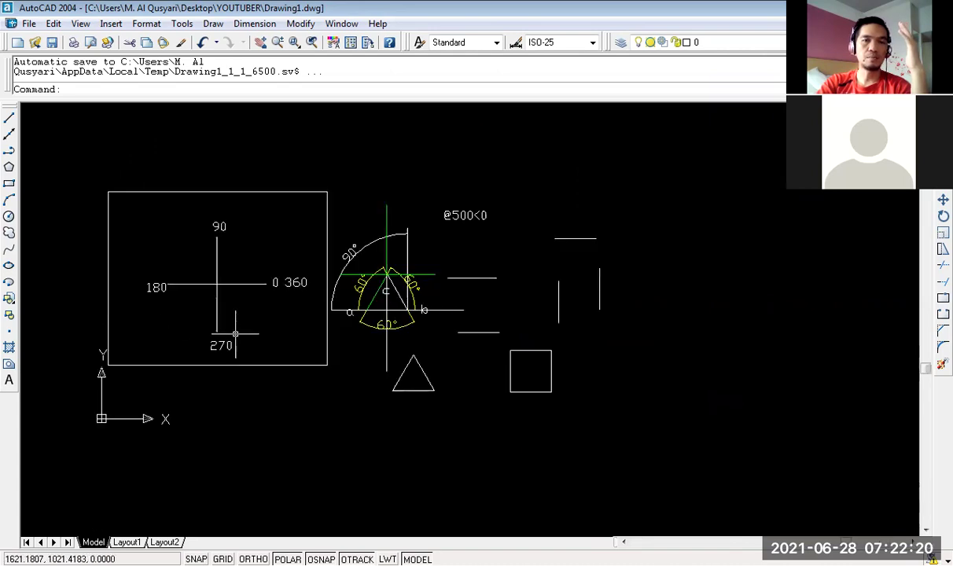
scroll(235, 334, "up", 3)
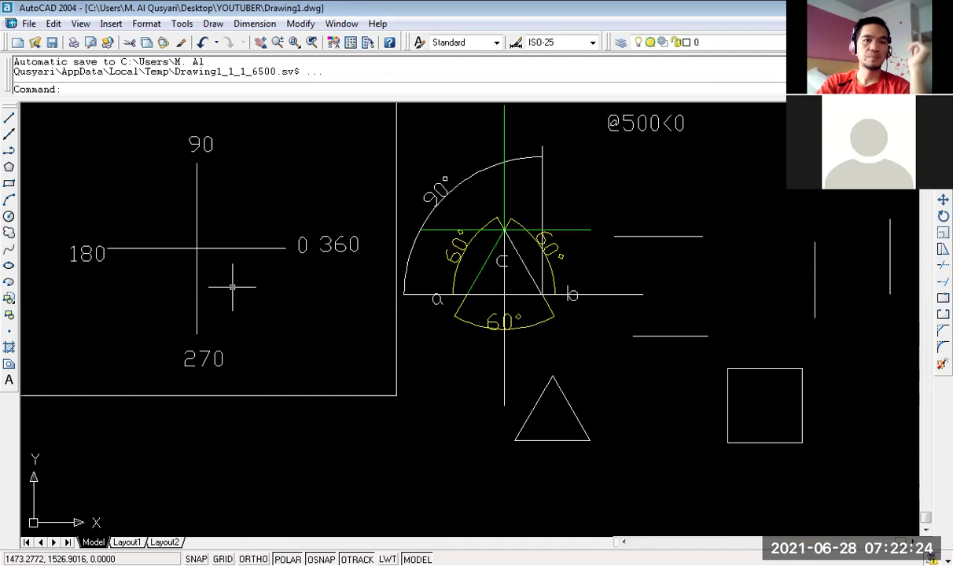
middle_click_drag(227, 251, 312, 236)
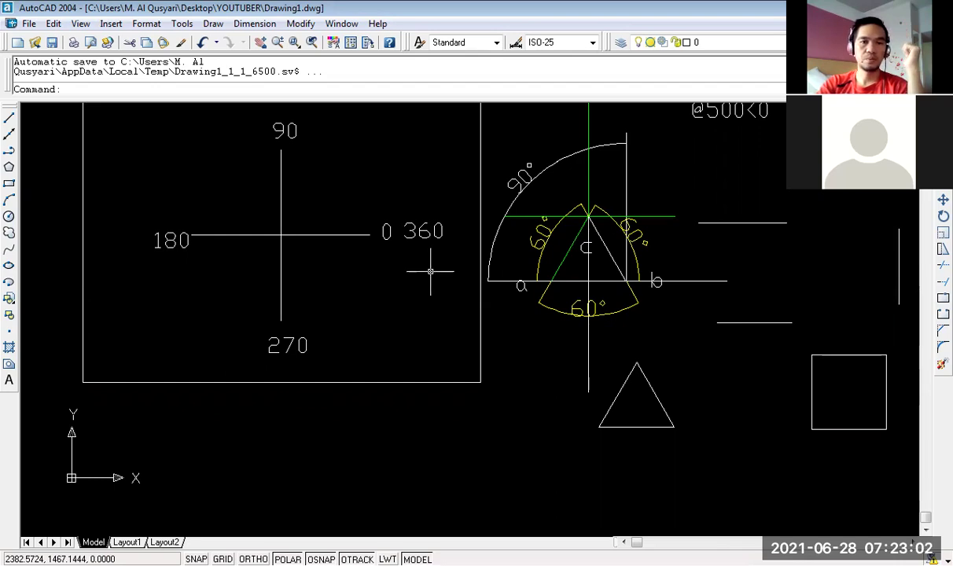
scroll(432, 267, "down", 2)
scroll(407, 264, "up", 2)
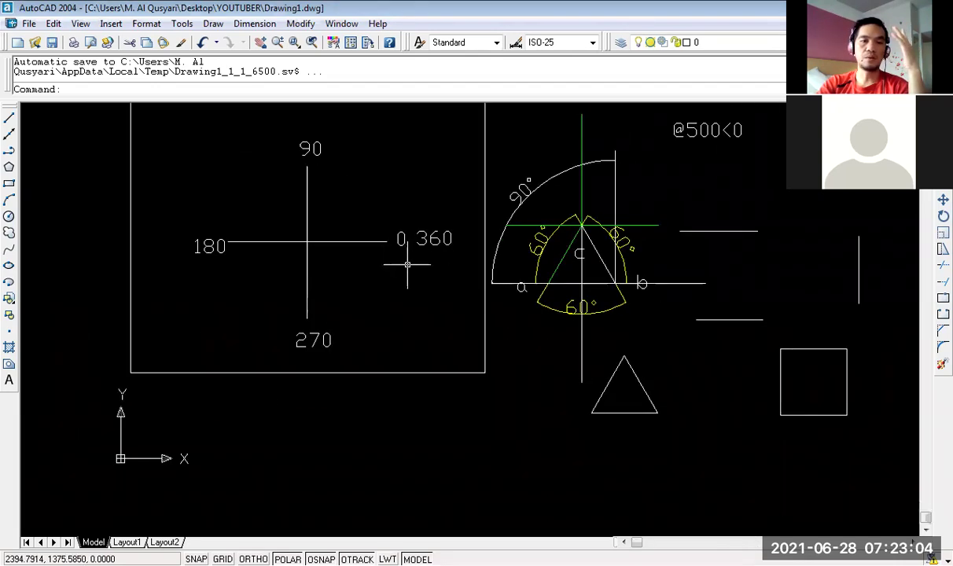
Erase the five loose horizontal and vertical lines in the area above the triangle and the square.
middle_click_drag(431, 264, 235, 274)
middle_click_drag(366, 280, 337, 276)
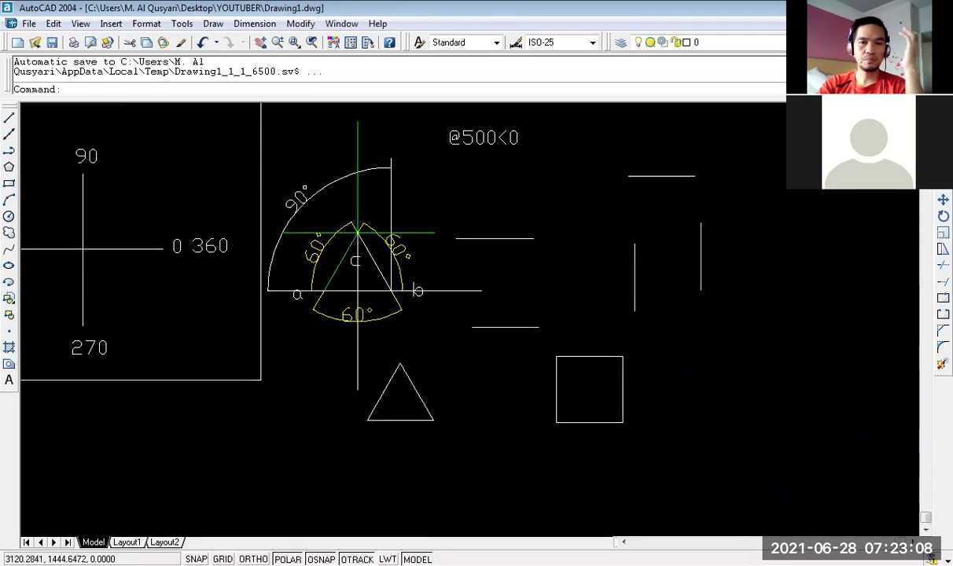
left_click(594, 150)
left_click(713, 328)
key("Delete")
left_click(523, 345)
left_click(504, 225)
key("Delete")
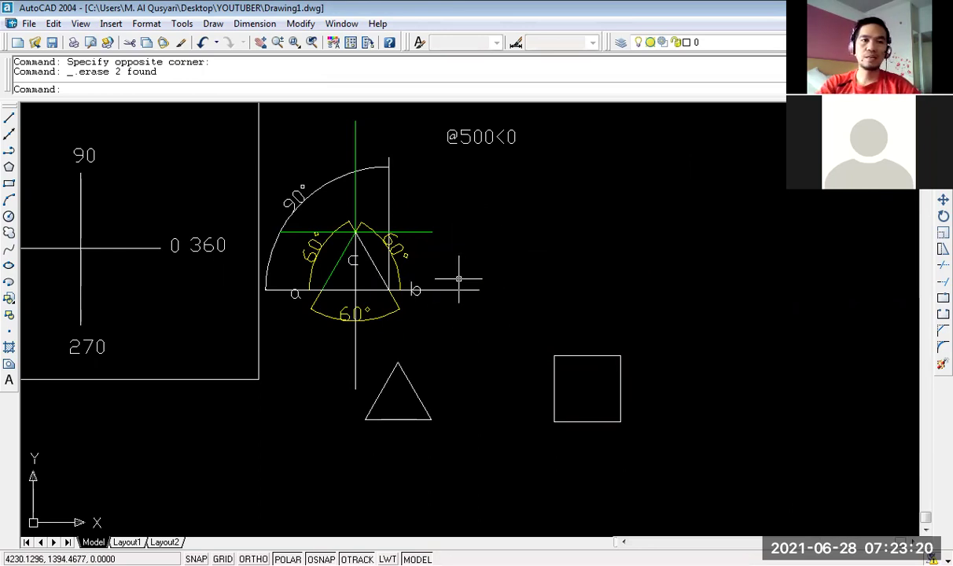
mouse_move(464, 249)
middle_mouse_down()
mouse_move(480, 257)
mouse_move(393, 236)
mouse_move(339, 243)
middle_mouse_up()
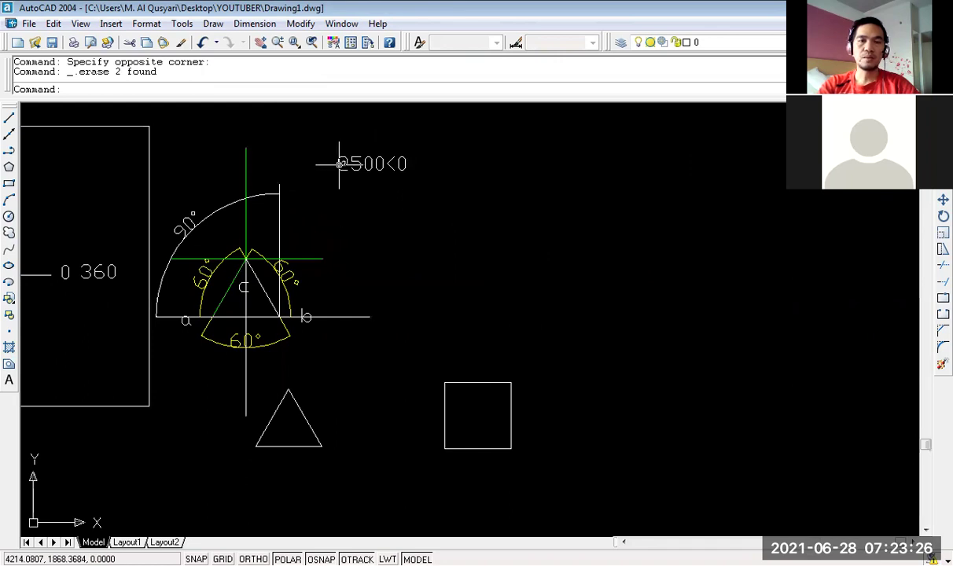
middle_click_drag(468, 177, 403, 175)
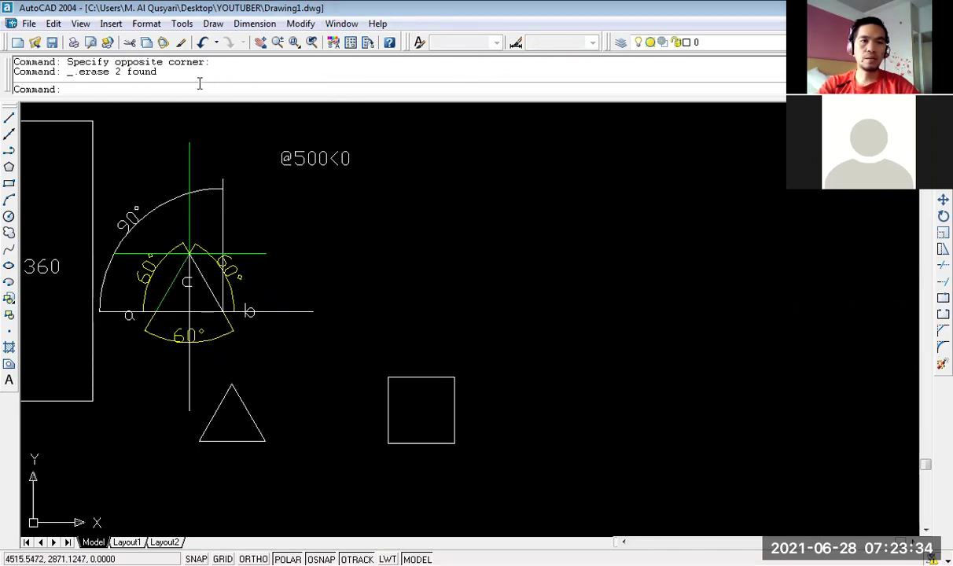
type("LINE")
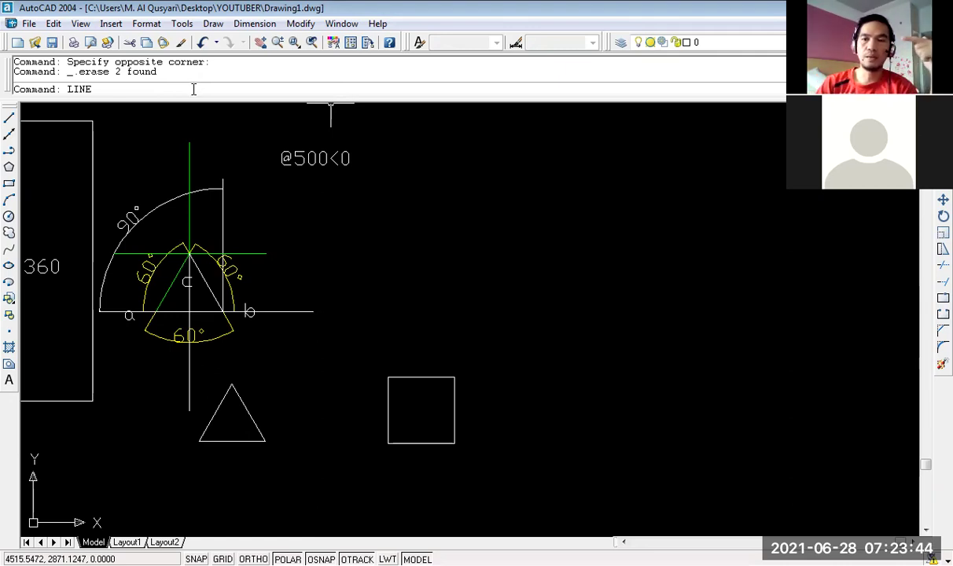
key("Return")
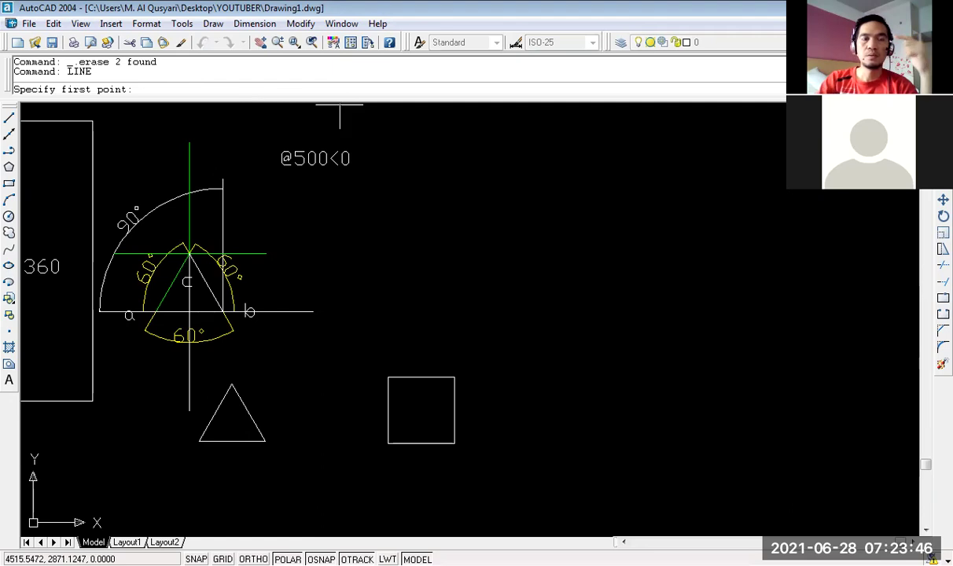
left_click(454, 177)
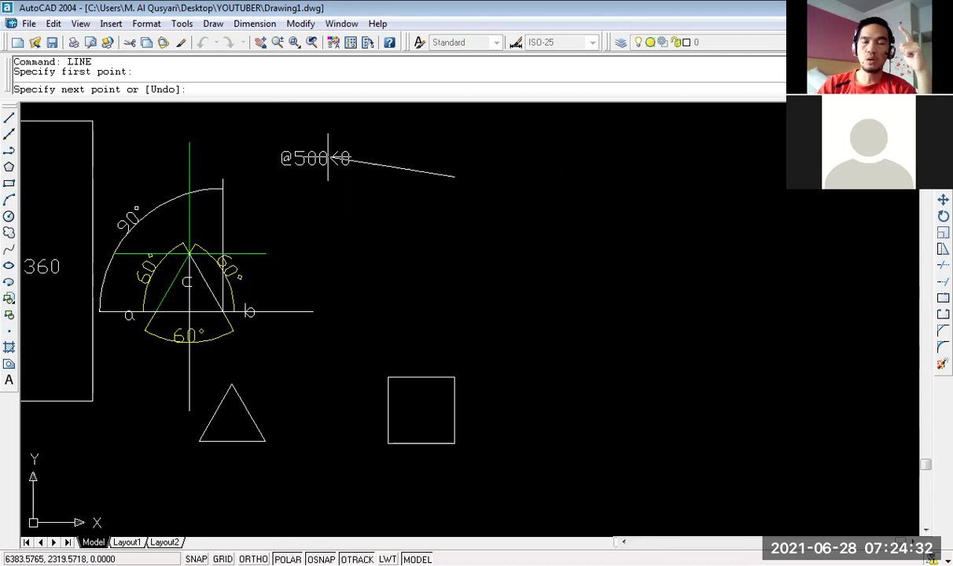
middle_click_drag(355, 265, 588, 265)
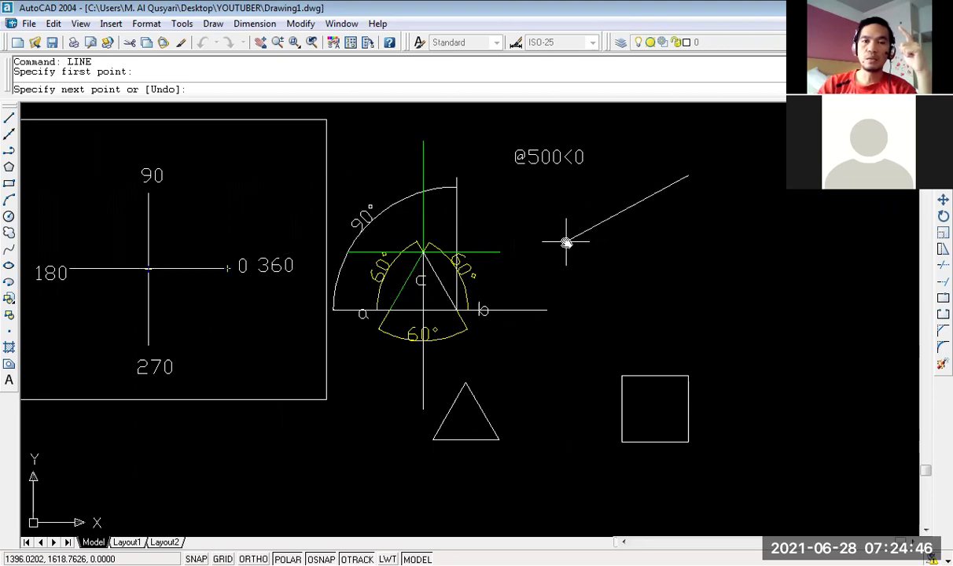
middle_click_drag(566, 241, 460, 262)
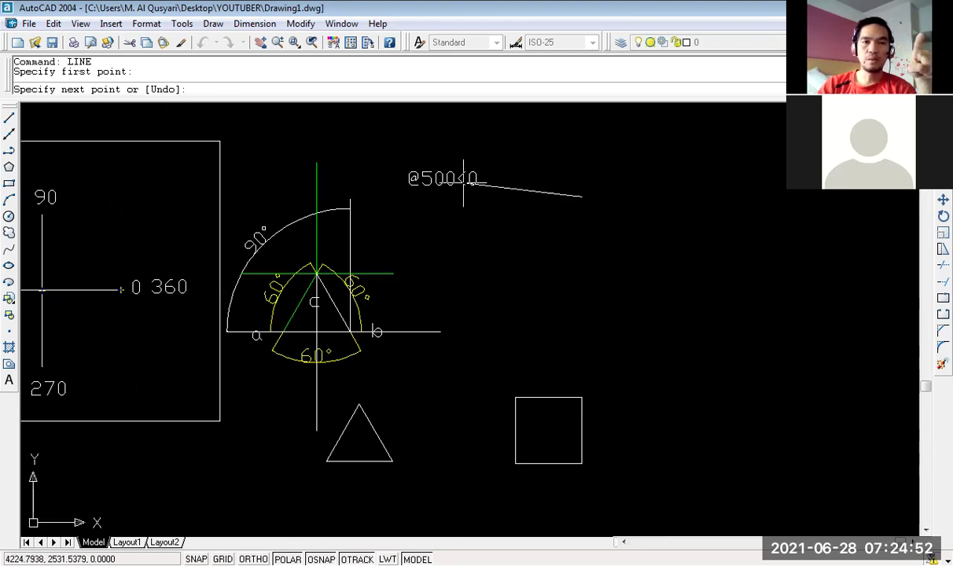
type("@")
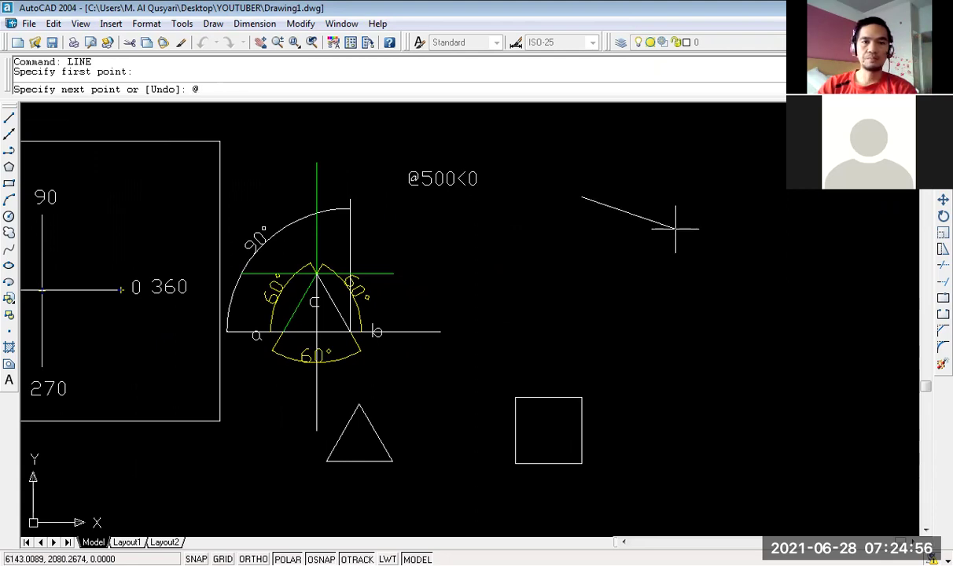
type("500")
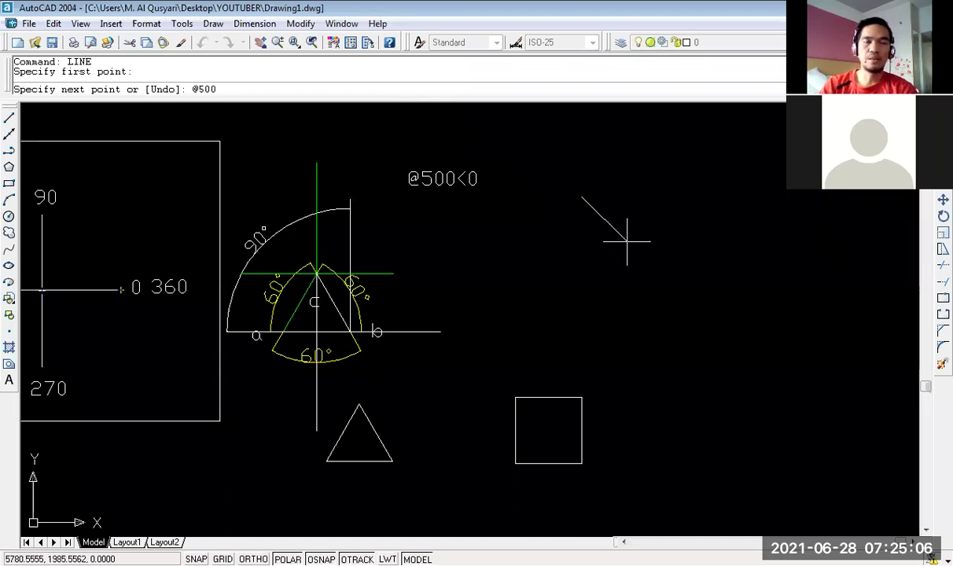
type("0")
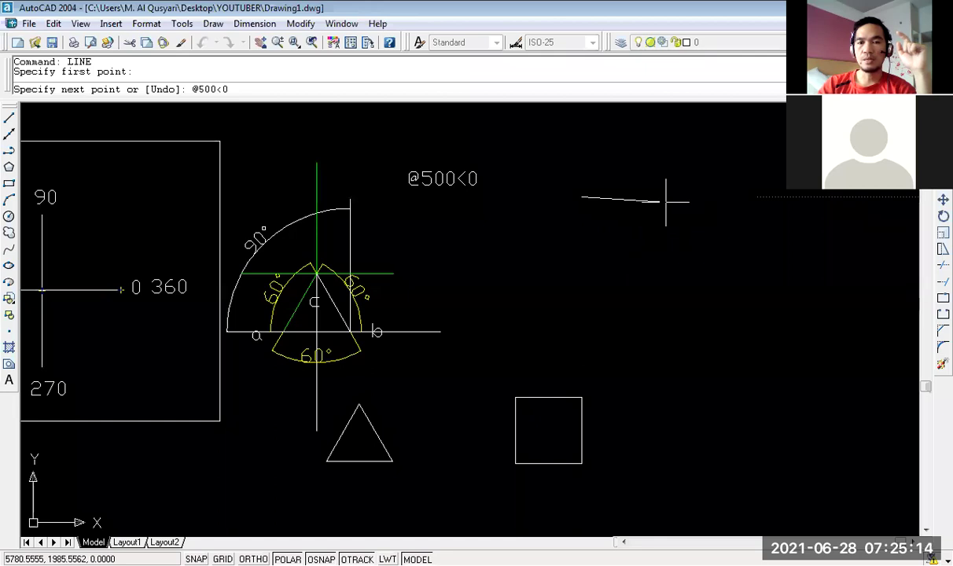
key("Return")
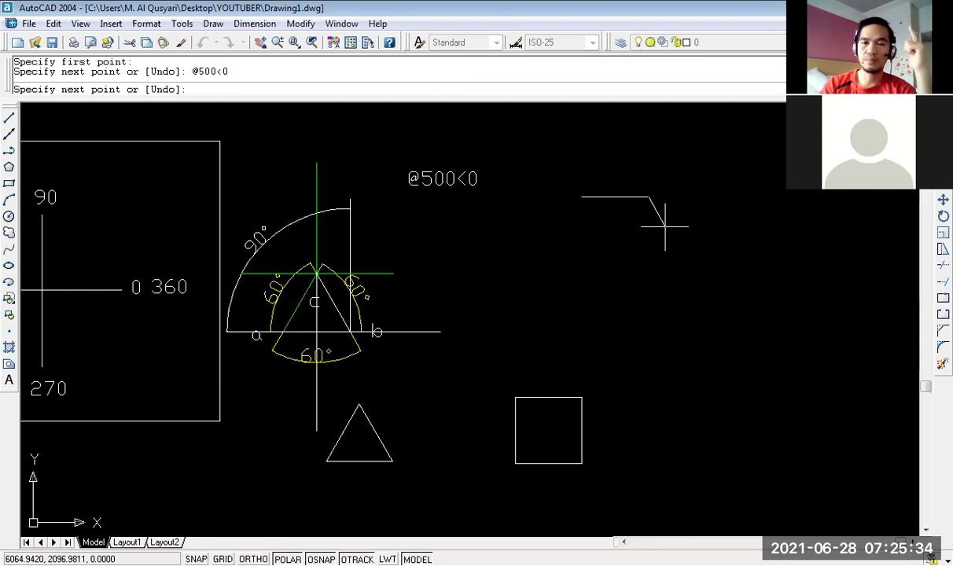
key("Return")
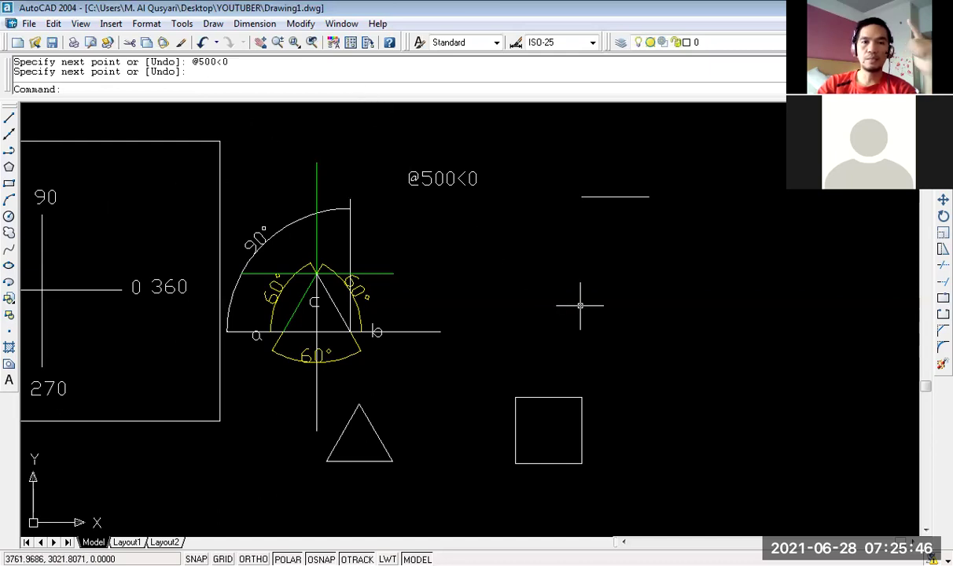
type("LINE")
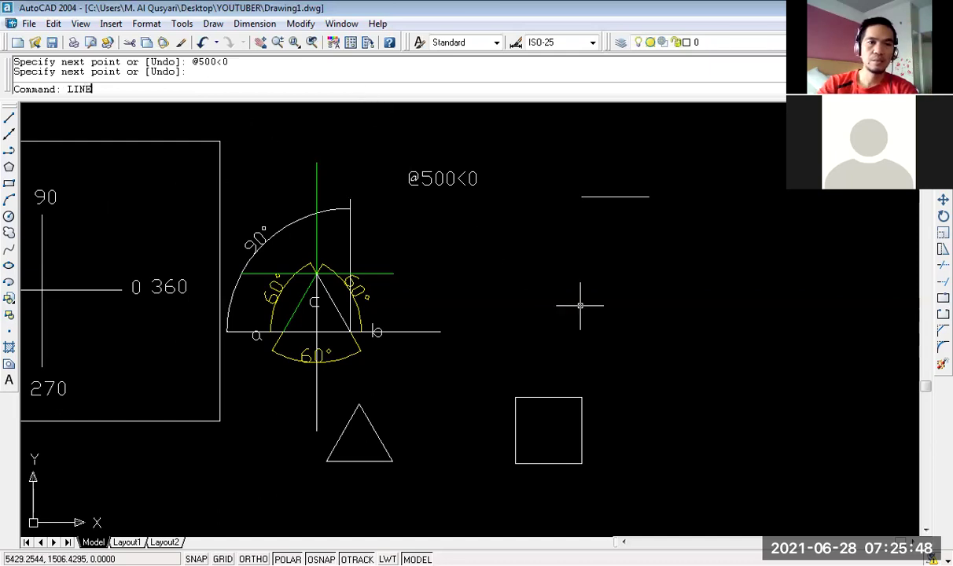
key("Return")
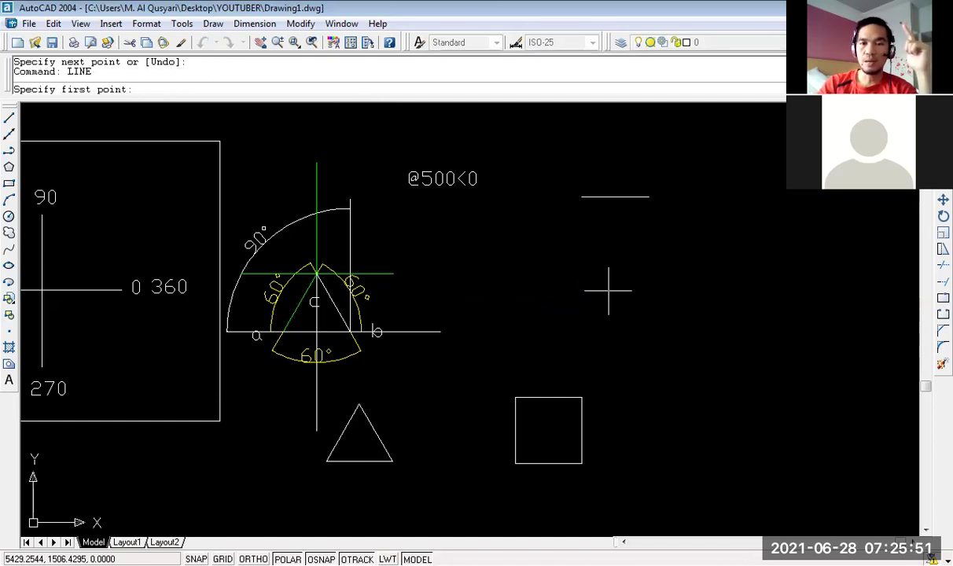
left_click(546, 305)
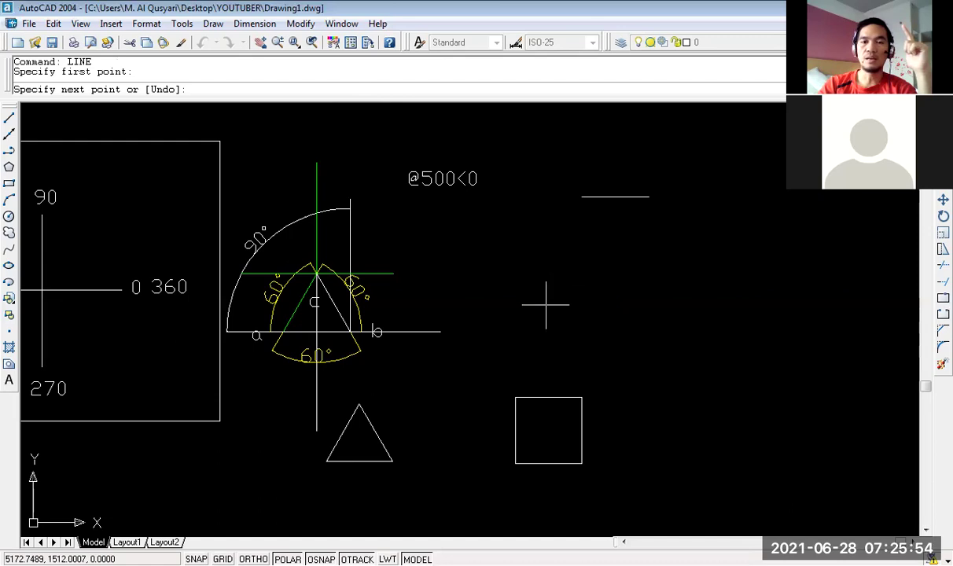
type("@500")
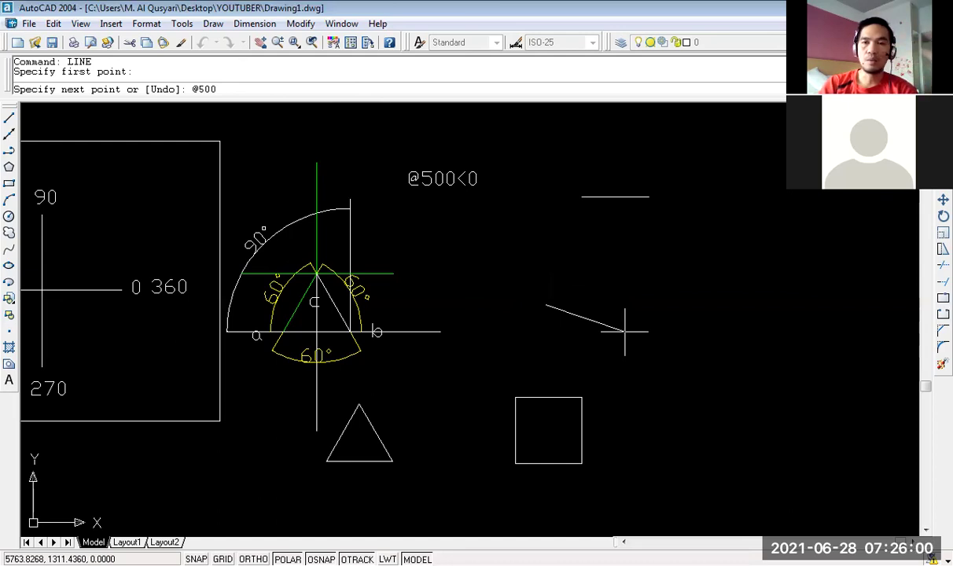
type("<")
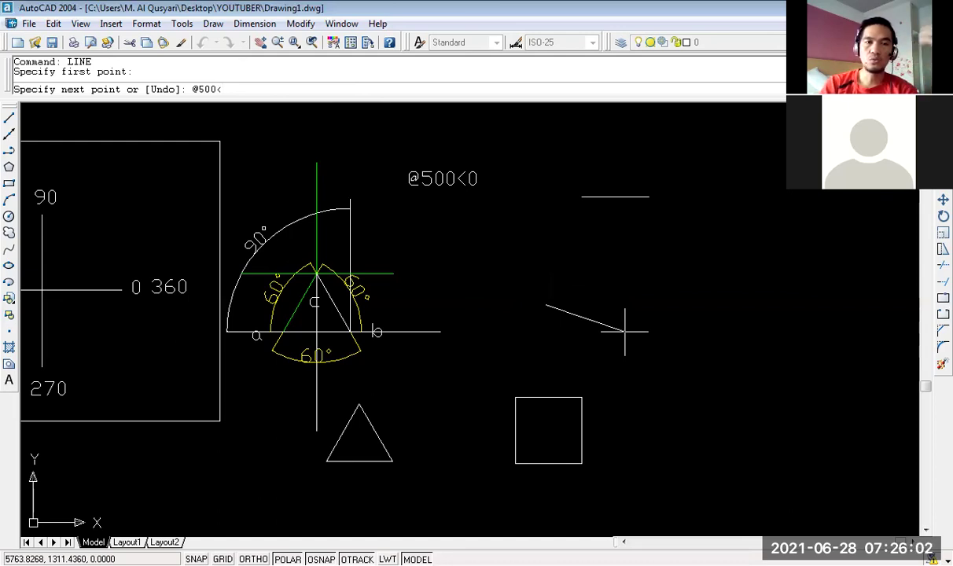
type("90")
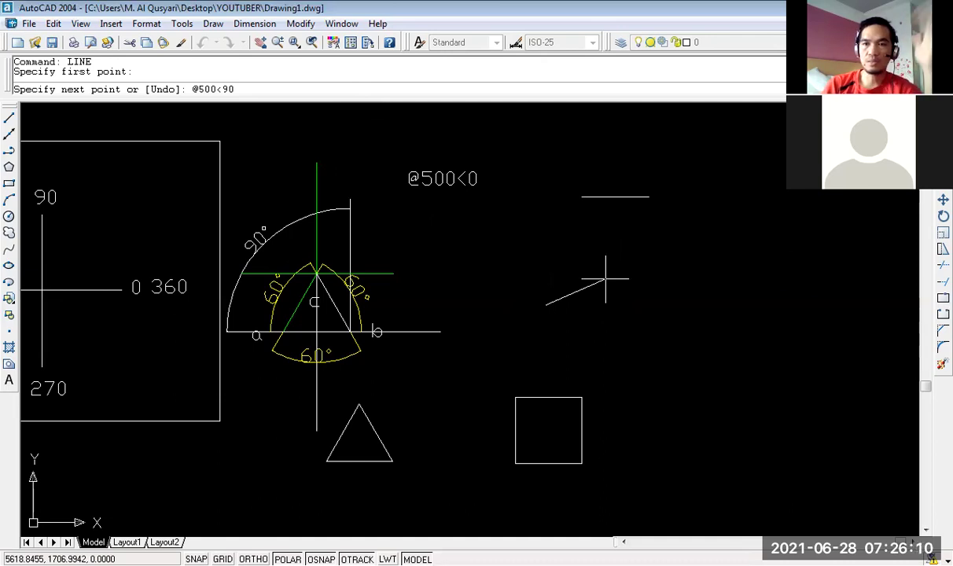
key("Return")
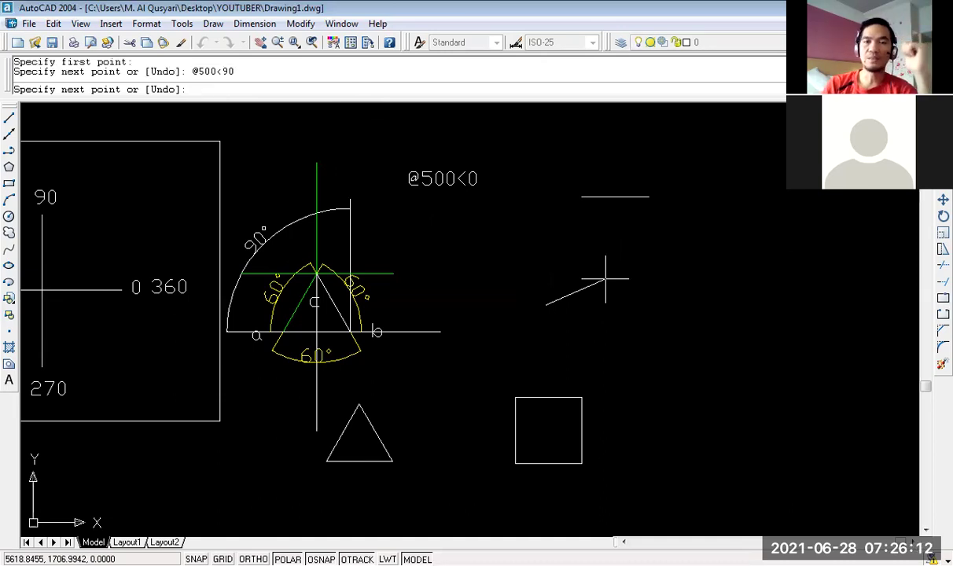
key("Return")
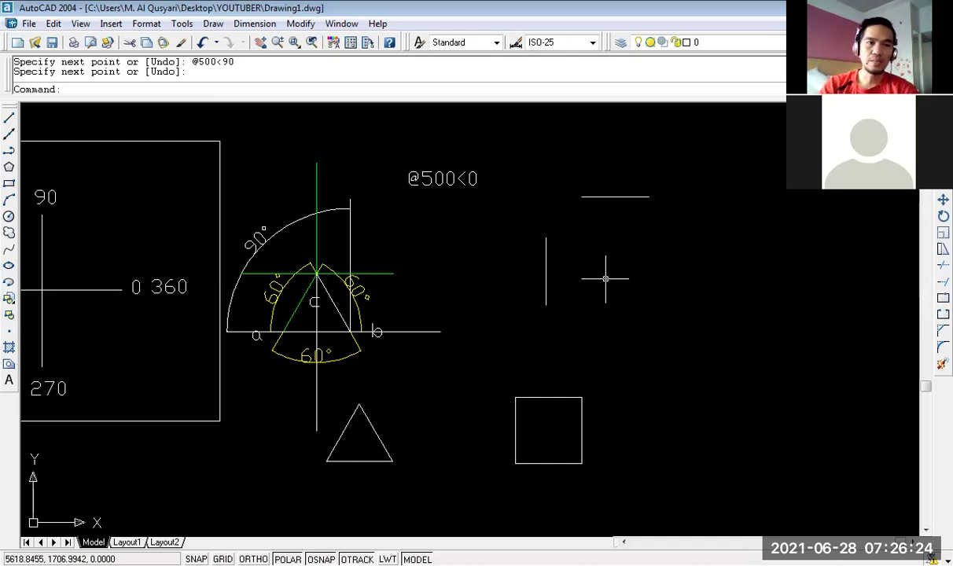
type("lINE")
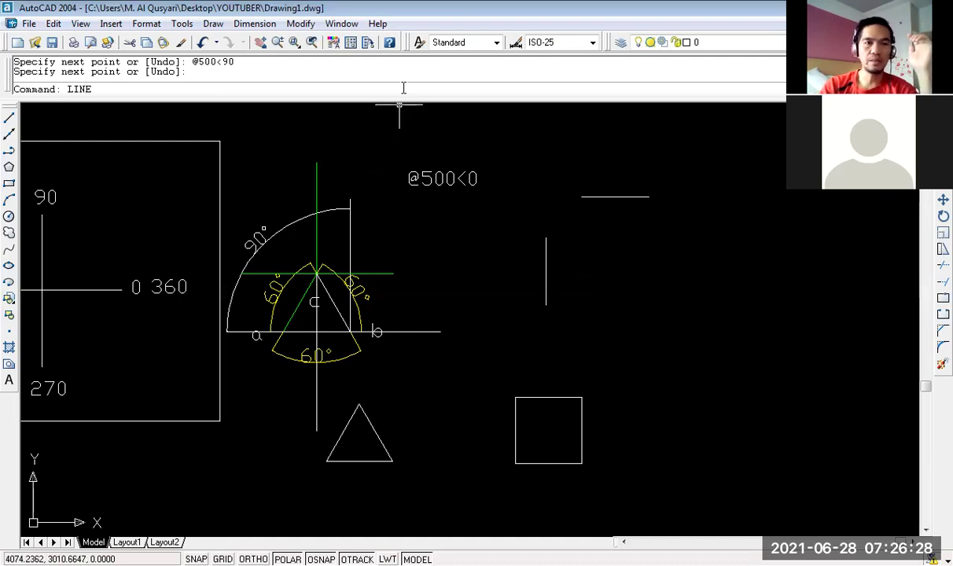
key("Return")
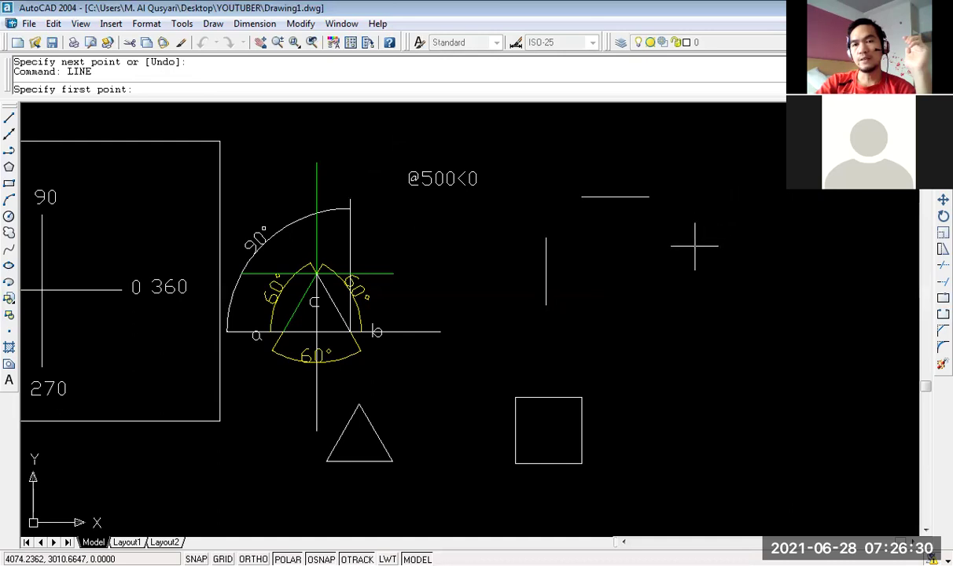
left_click(631, 288)
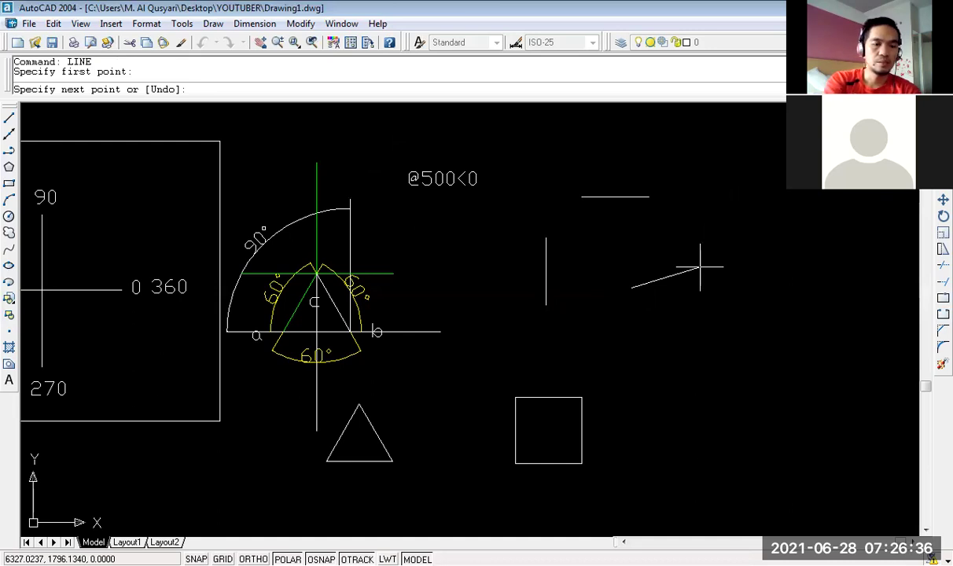
type("@5")
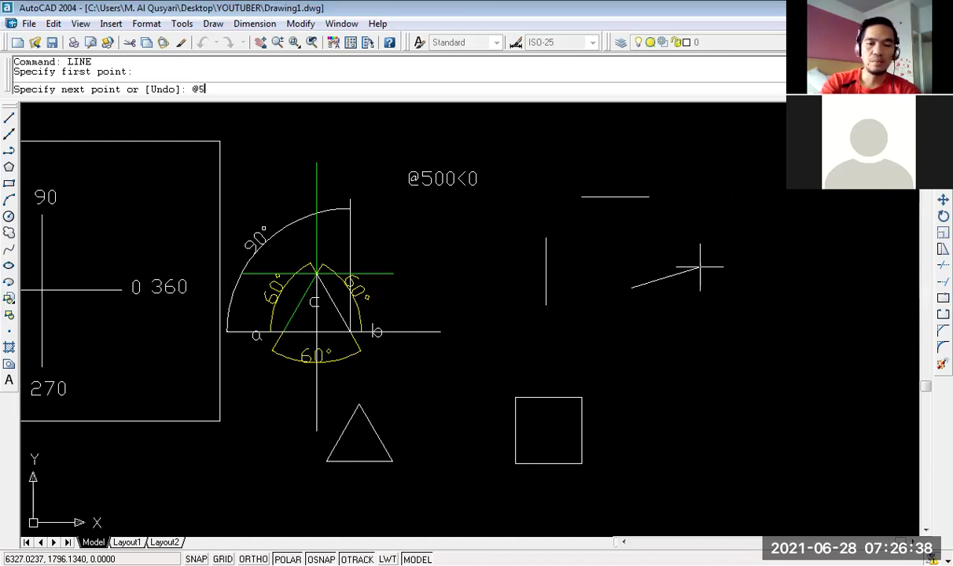
type("00<")
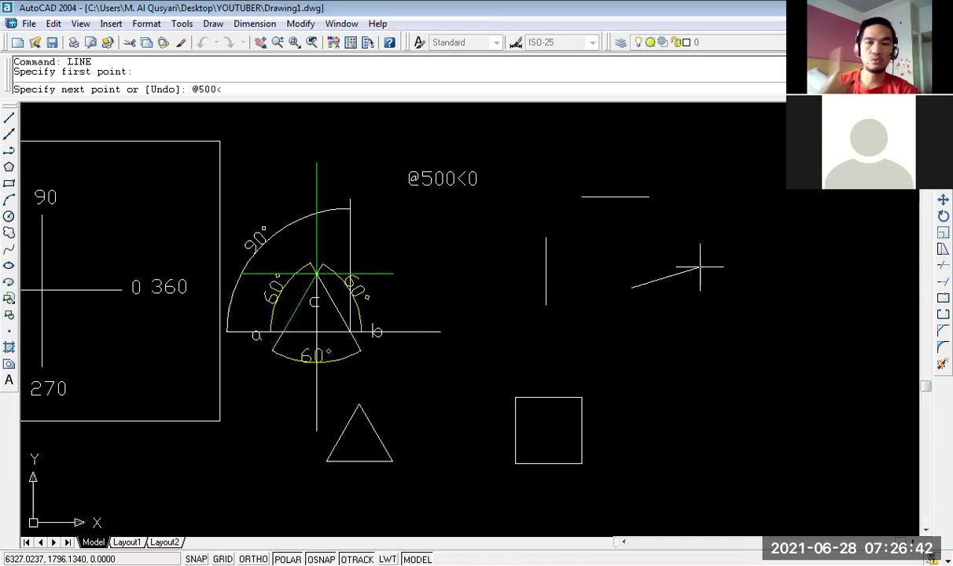
type("180")
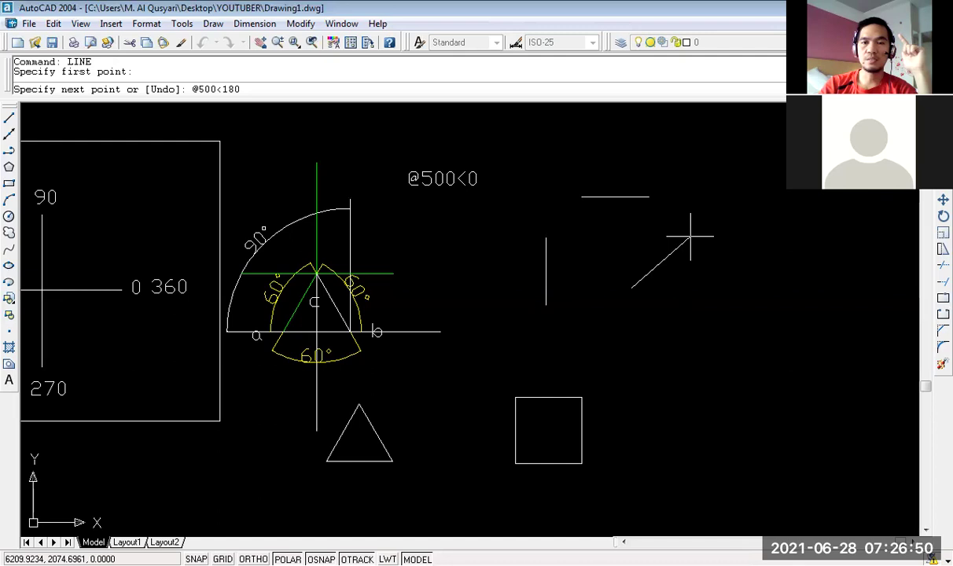
key("Return")
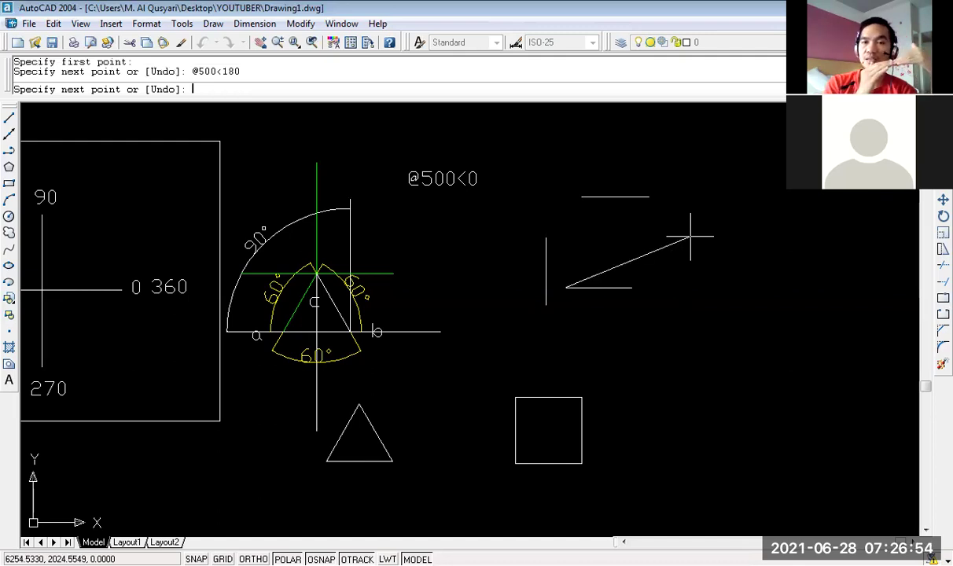
key("Return")
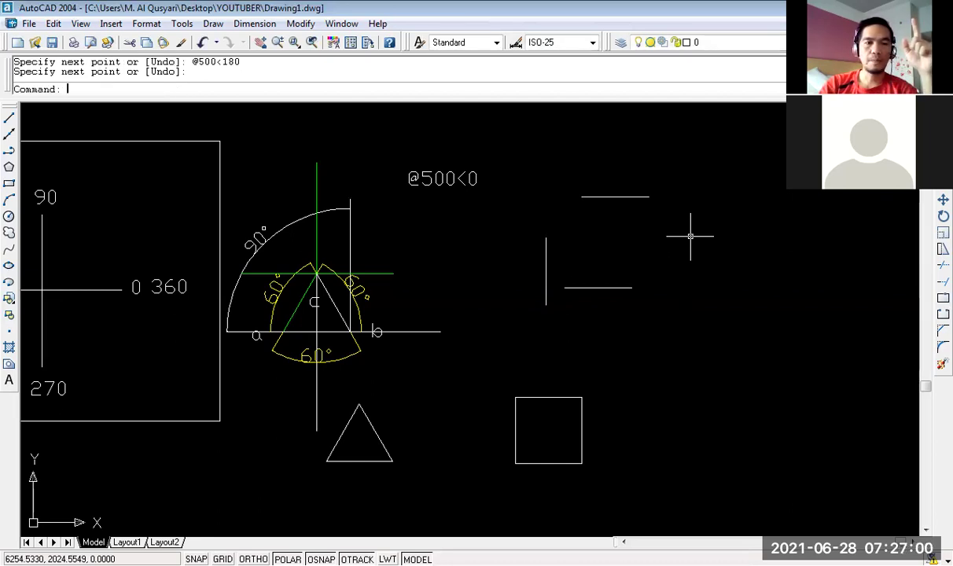
type("LINE")
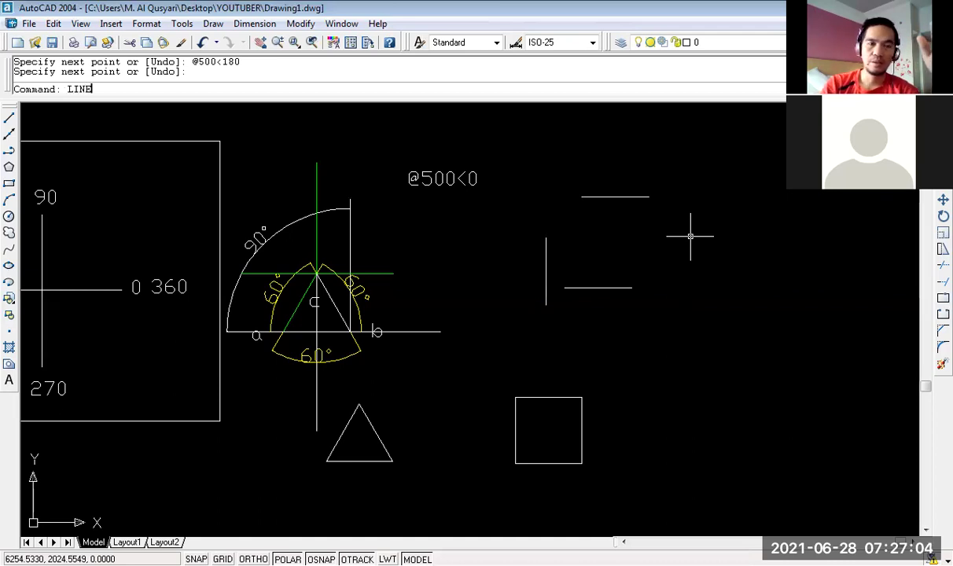
key("Return")
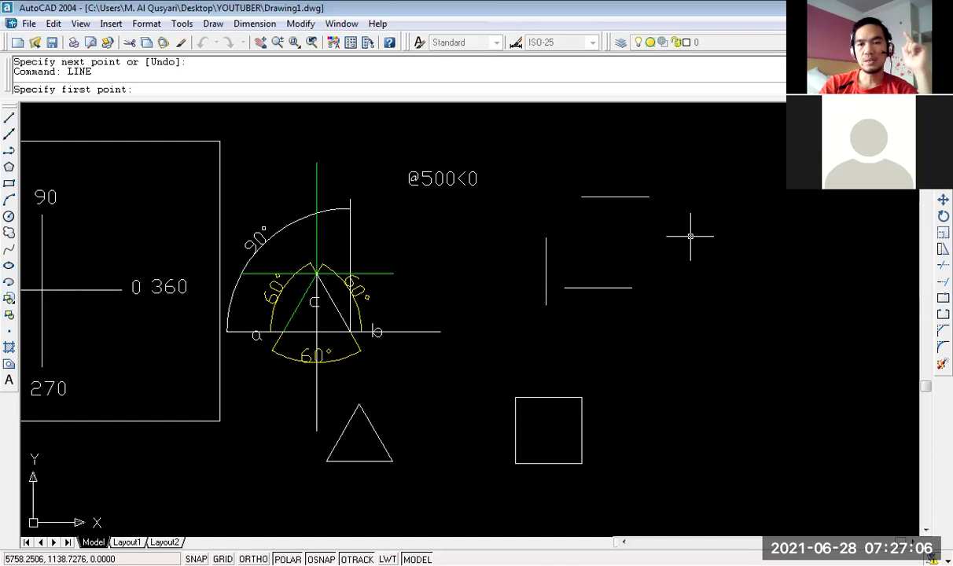
left_click(689, 236)
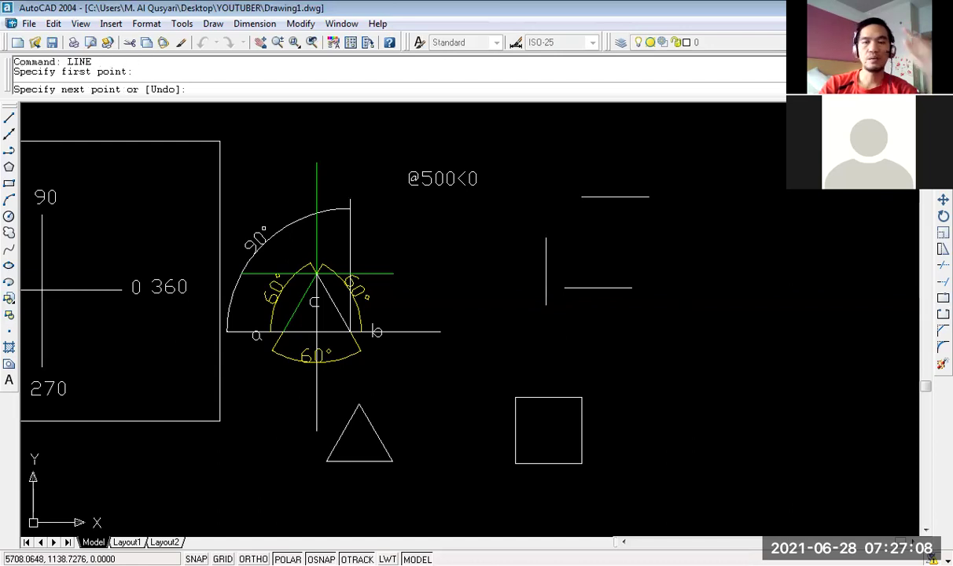
type("@")
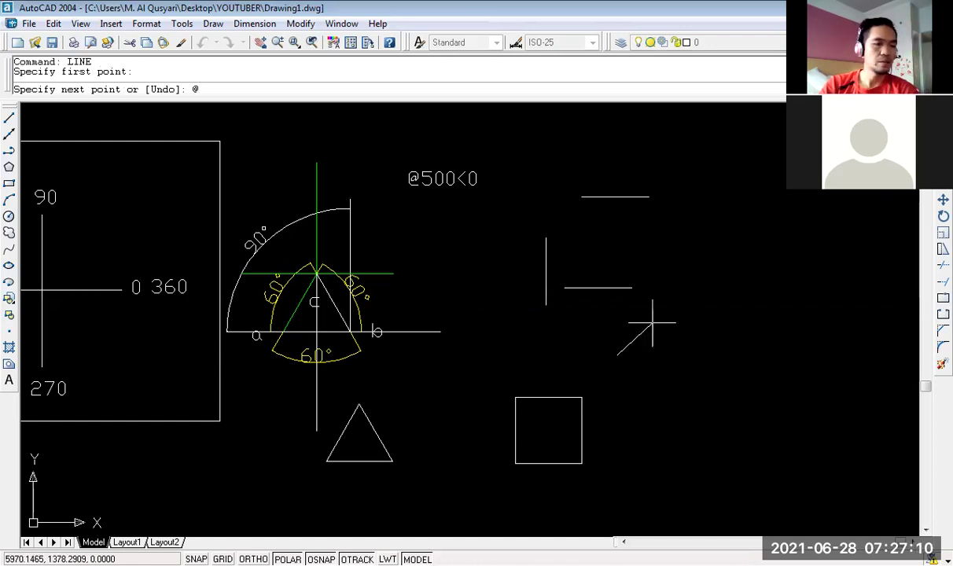
type("500")
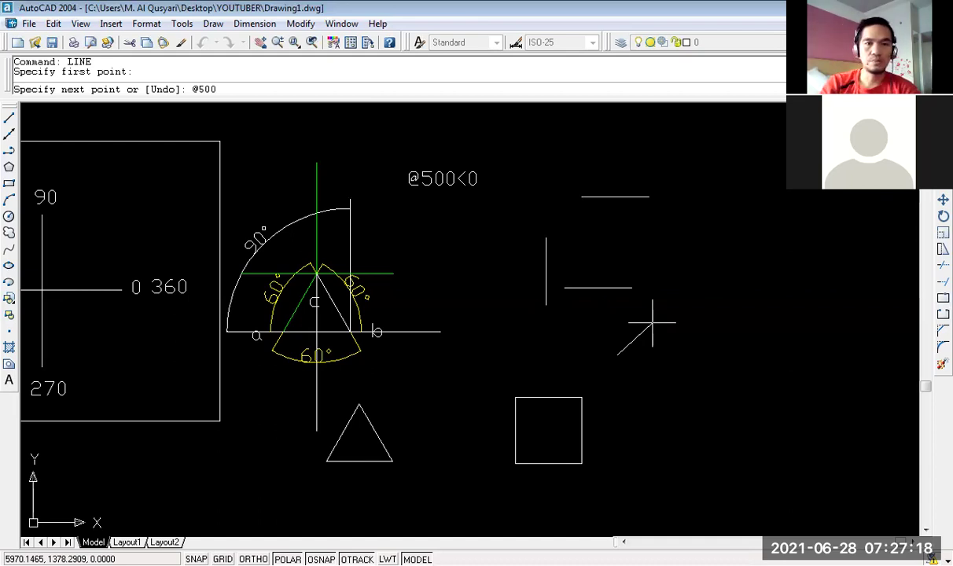
type("<")
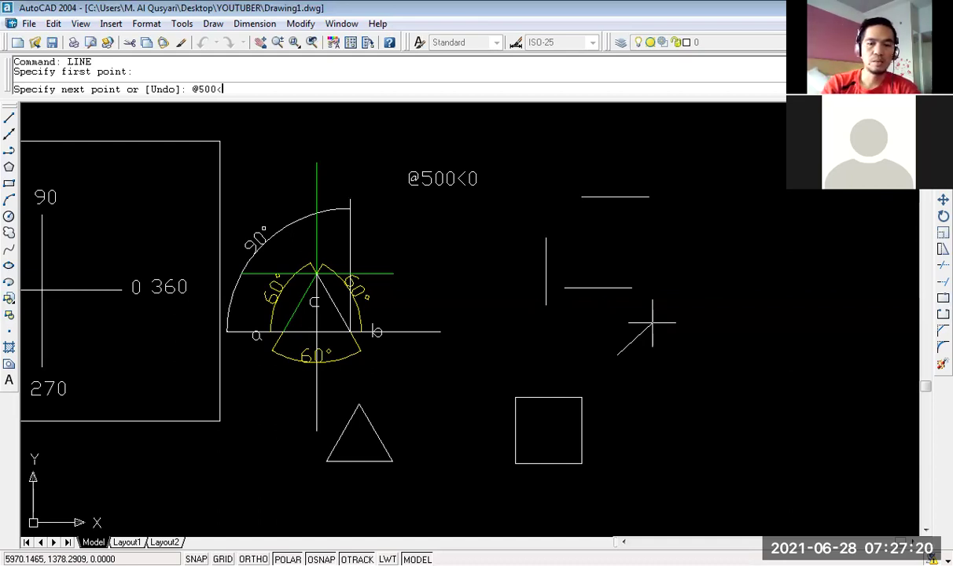
type("270")
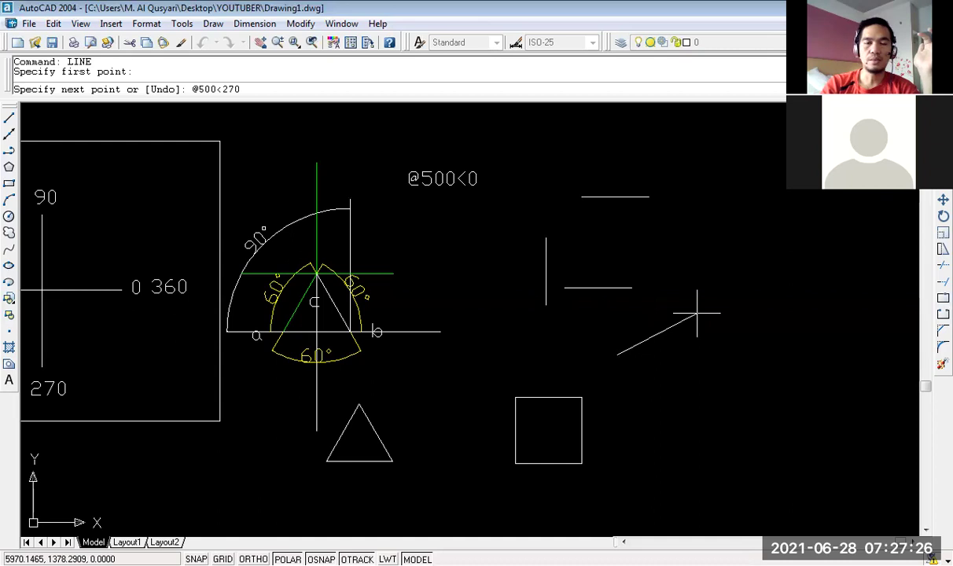
key("Return")
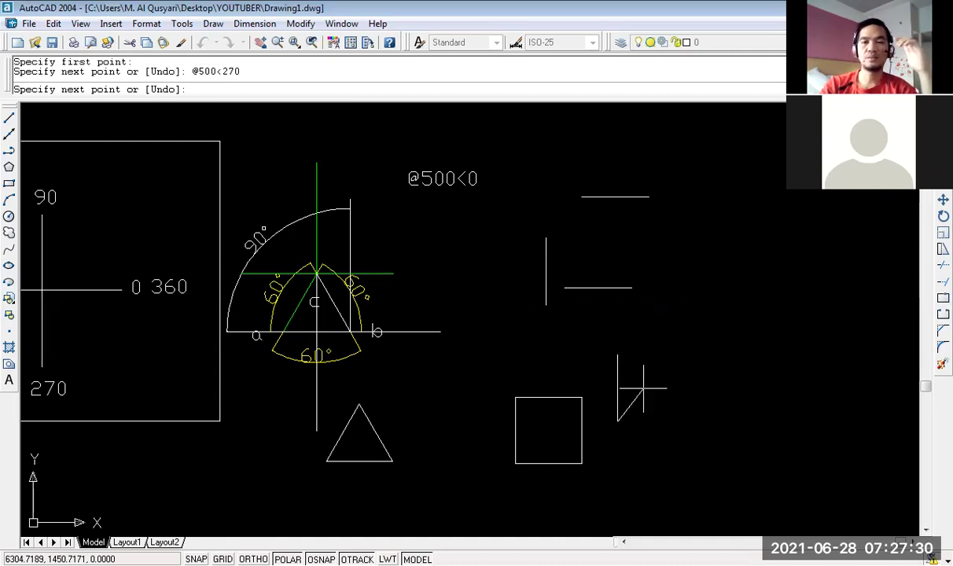
key("Return")
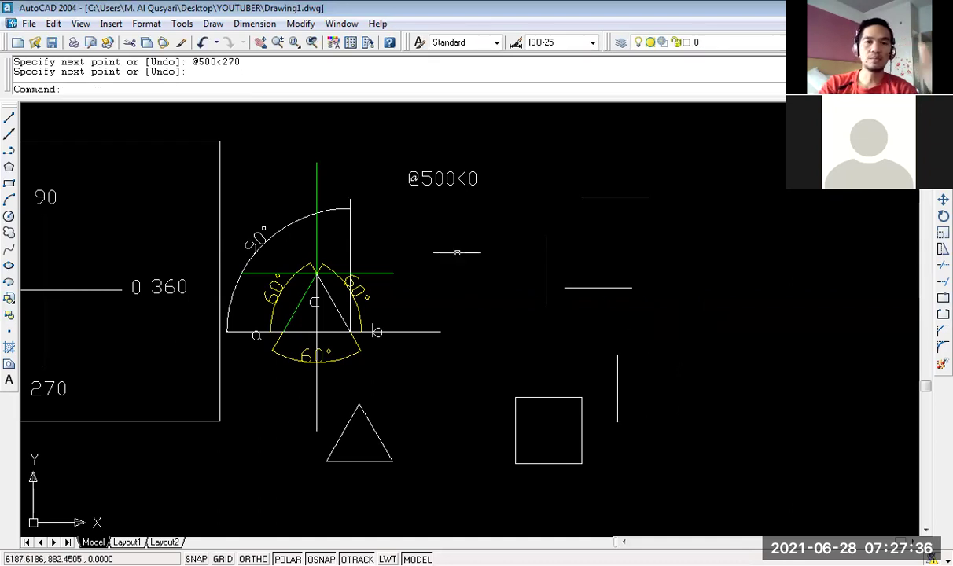
type("LINE")
key("Return")
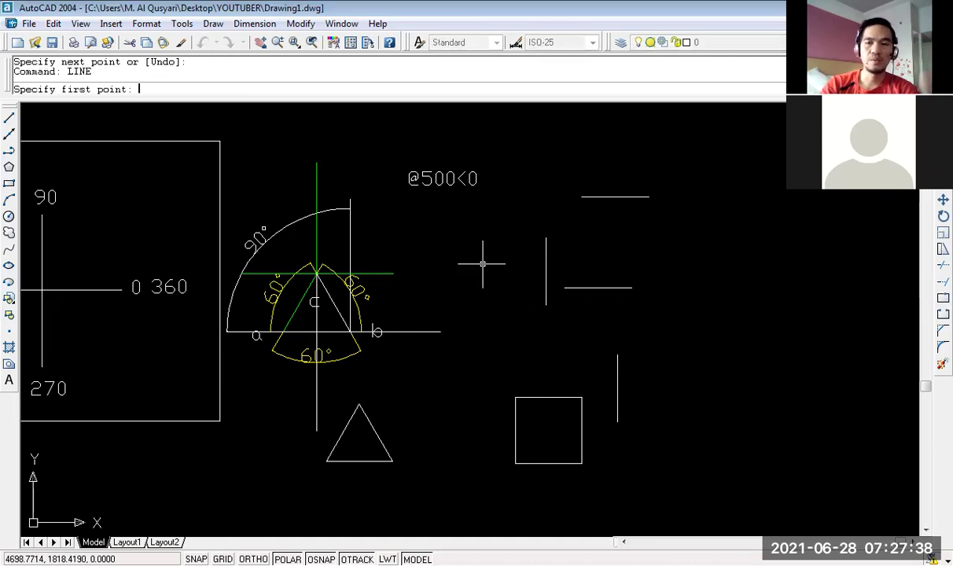
left_click(607, 242)
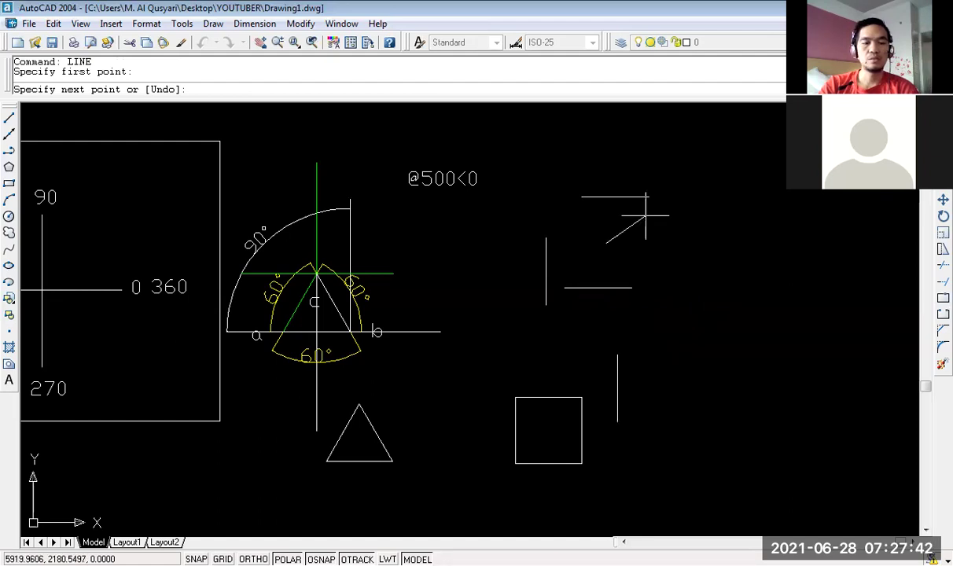
type("@500<")
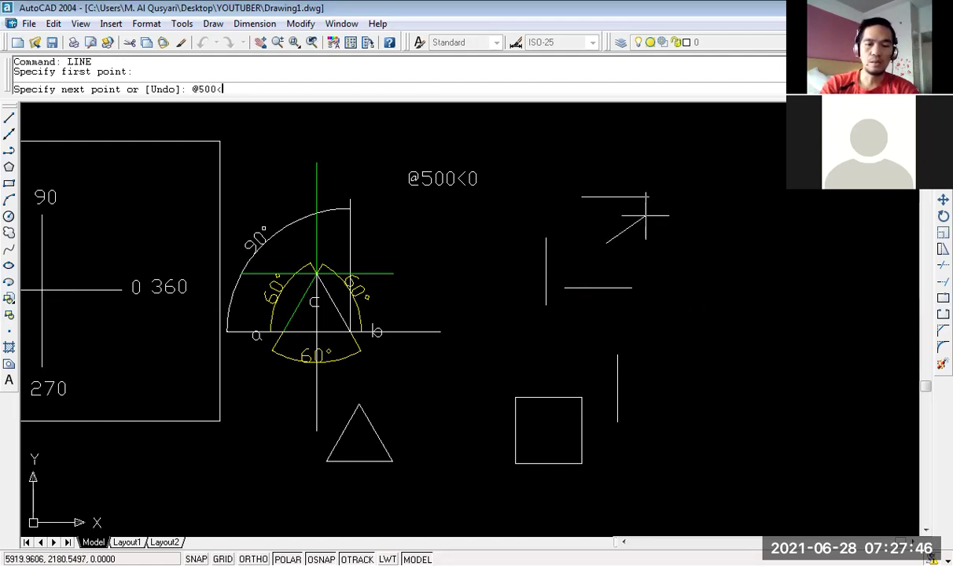
type("360")
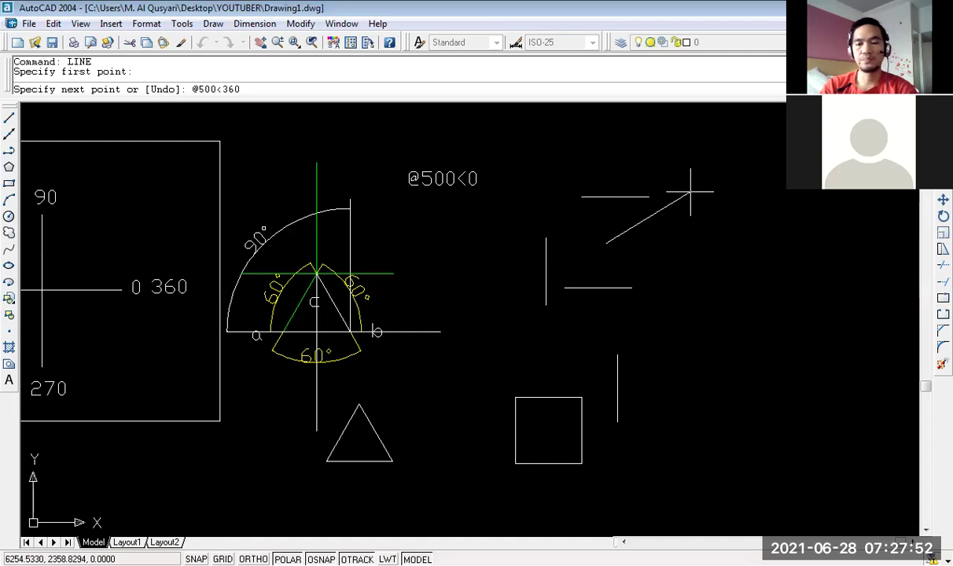
key("Return")
key("Return")
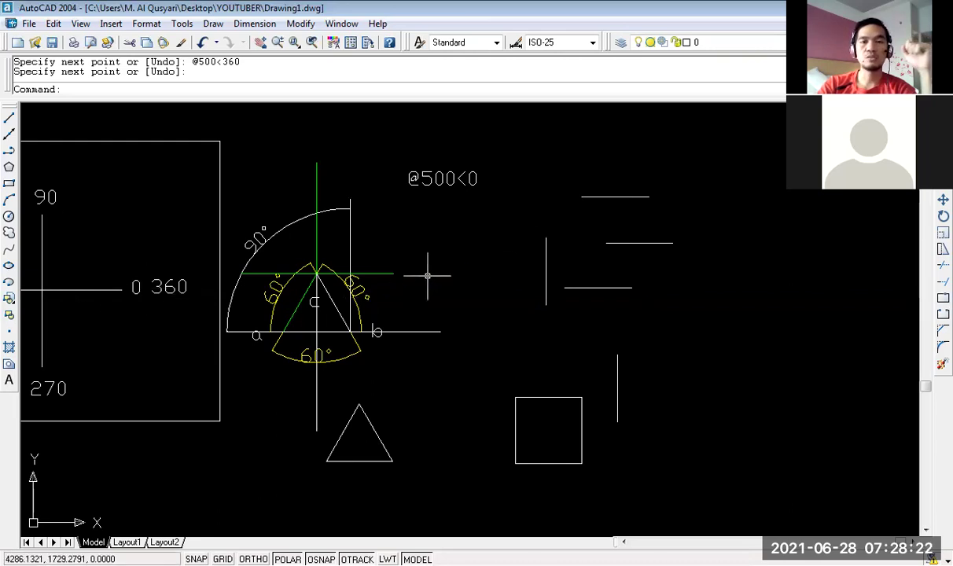
middle_click_drag(550, 207, 450, 212)
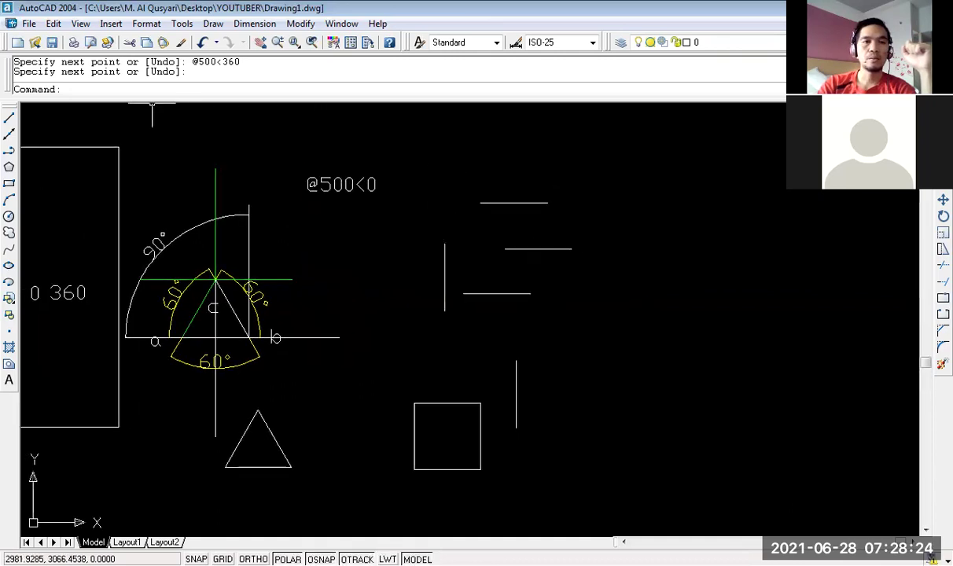
type("LINE")
key("Return")
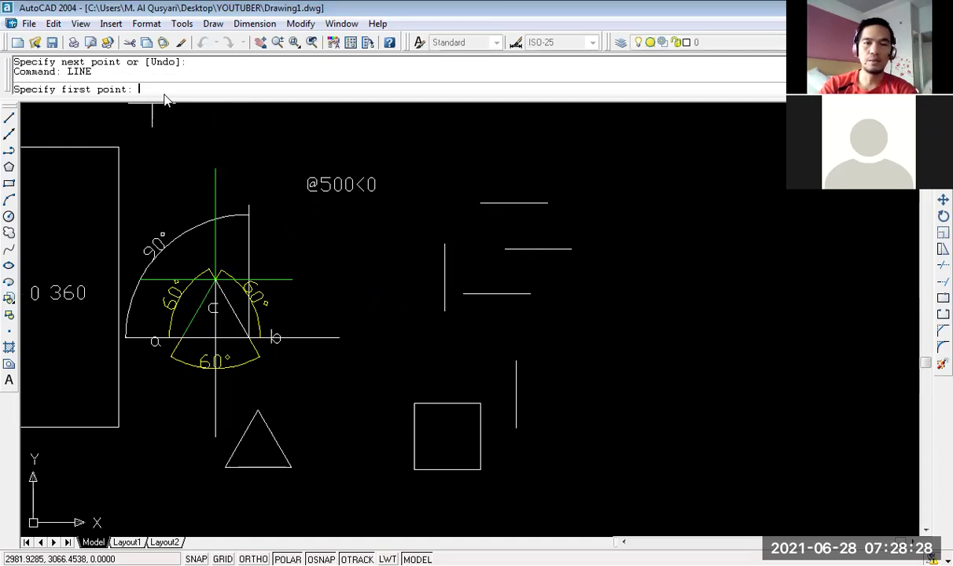
left_click(609, 214)
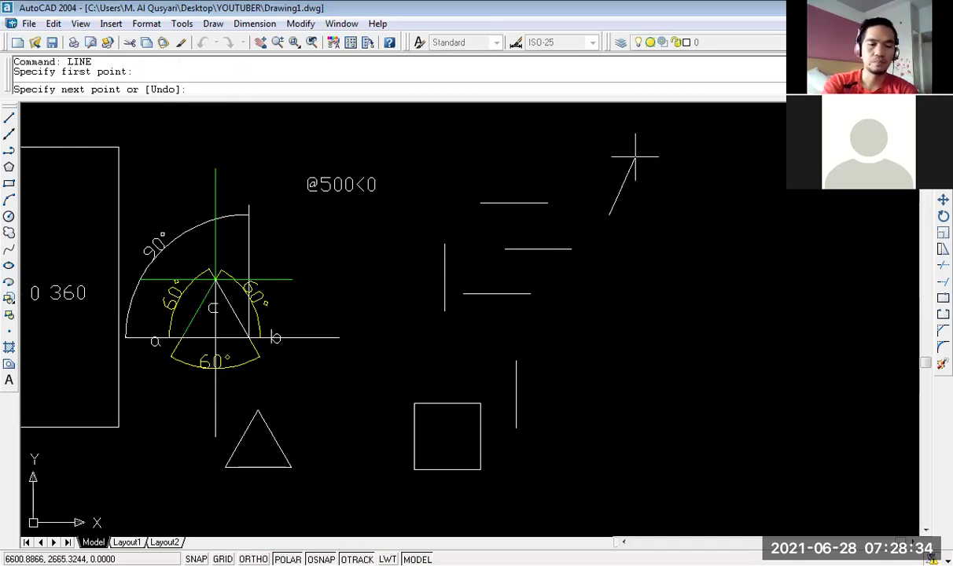
type("@")
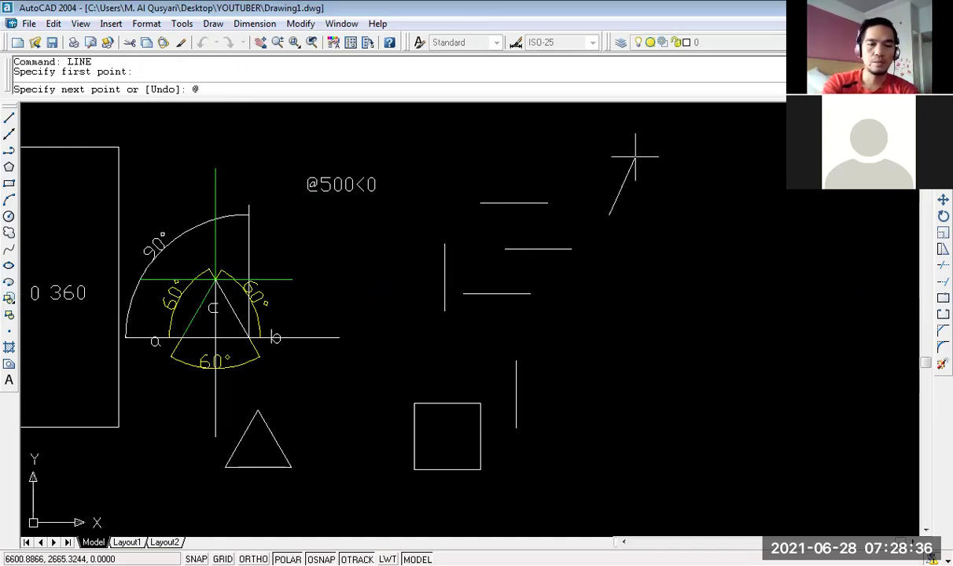
type("500")
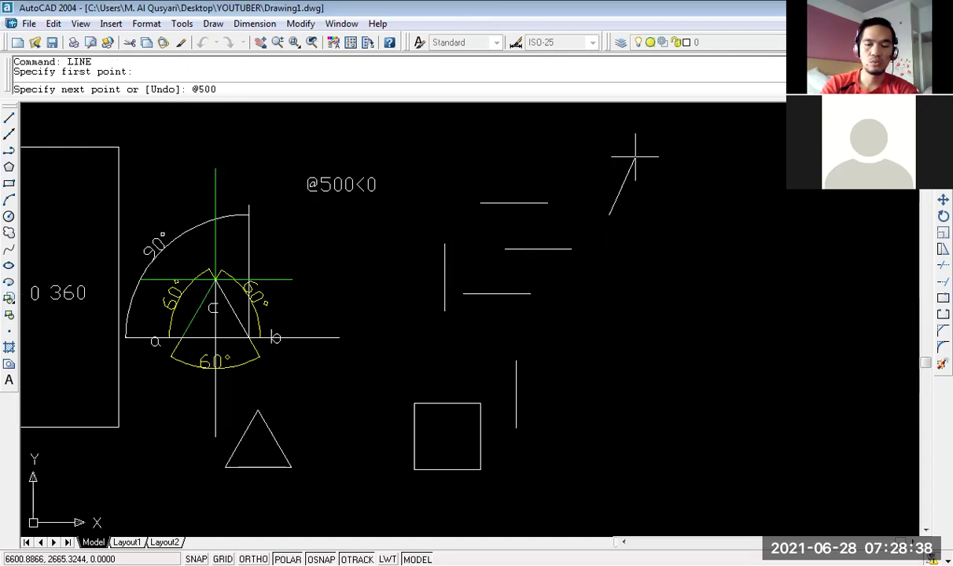
type("<30")
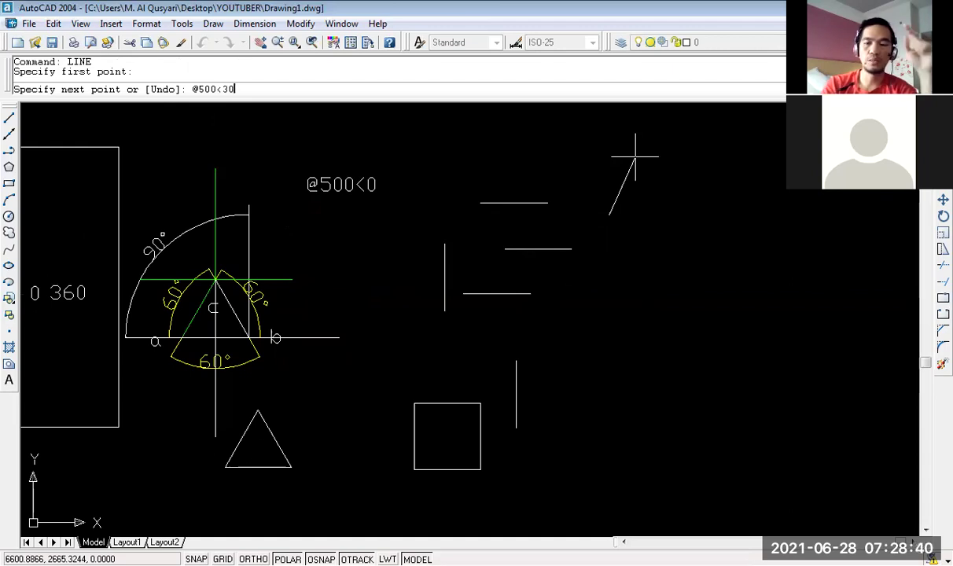
key("Return")
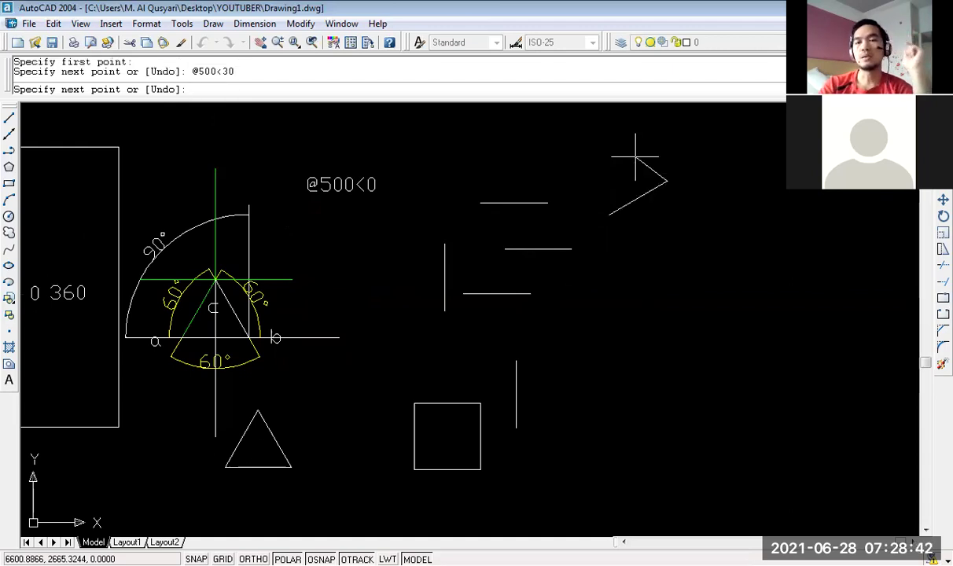
key("Return")
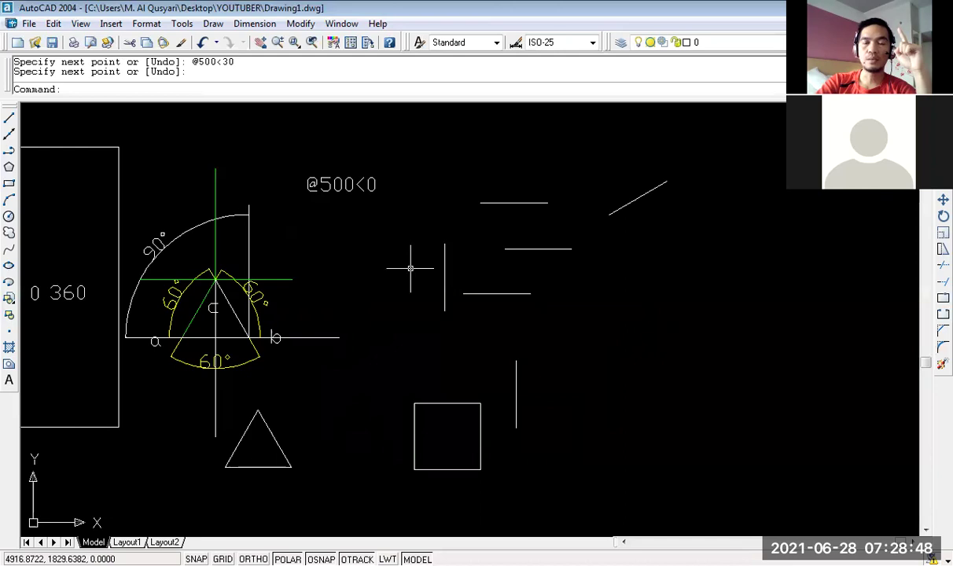
middle_click_drag(410, 268, 568, 221)
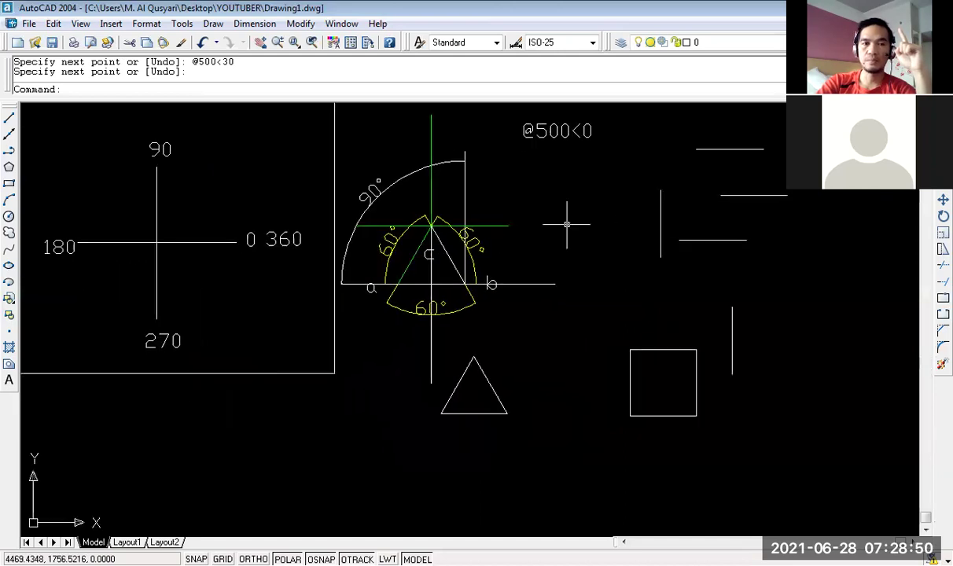
middle_click_drag(385, 221, 492, 219)
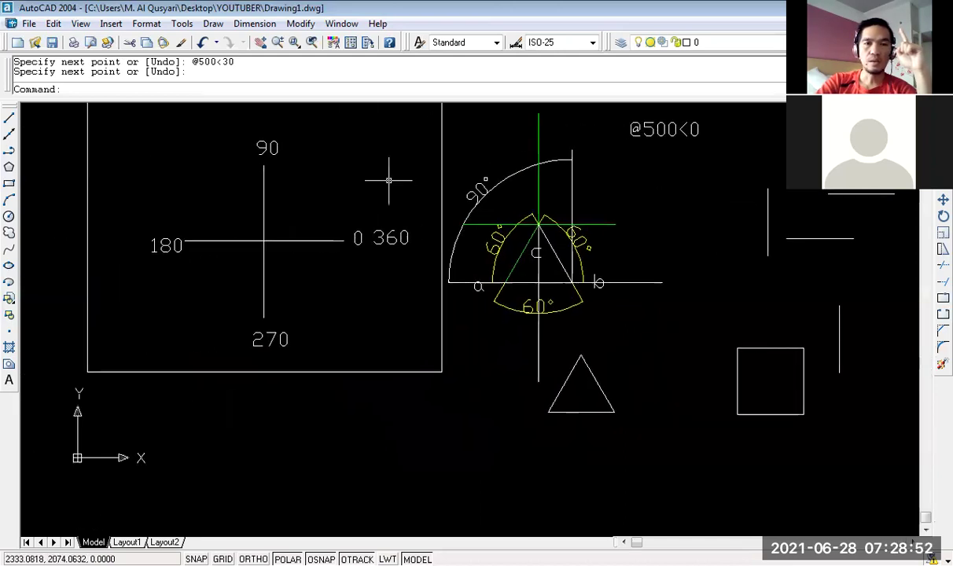
key("Up")
key("Up")
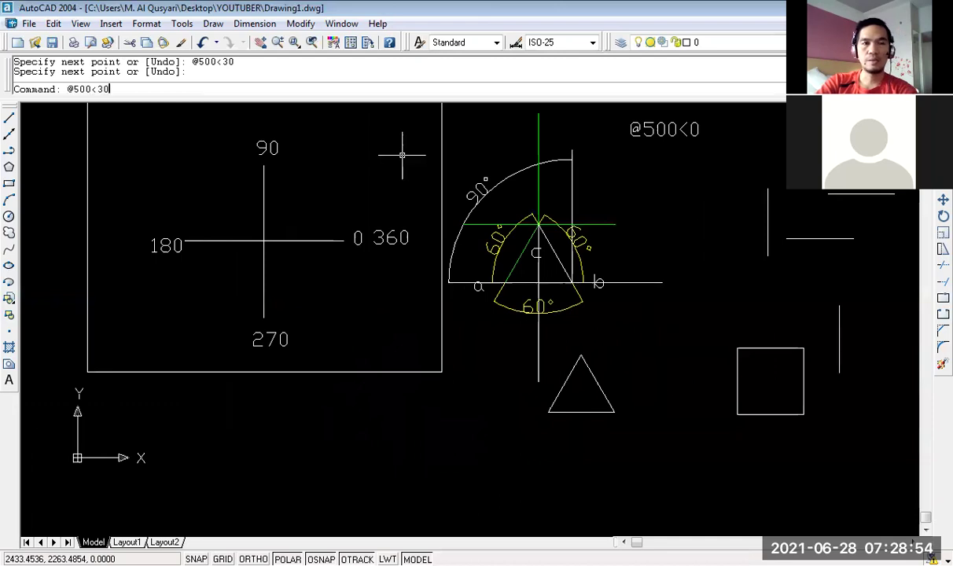
key("Return")
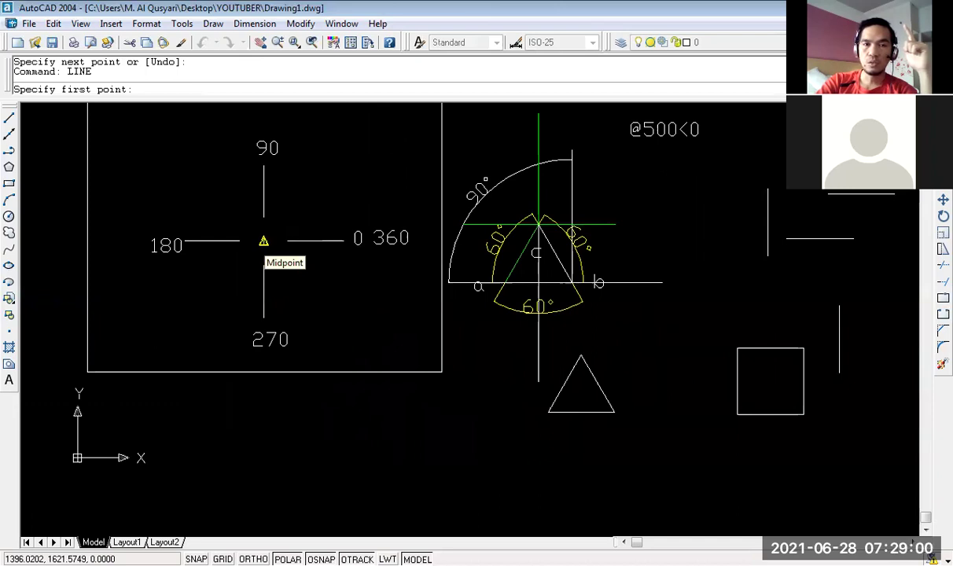
left_click(263, 241)
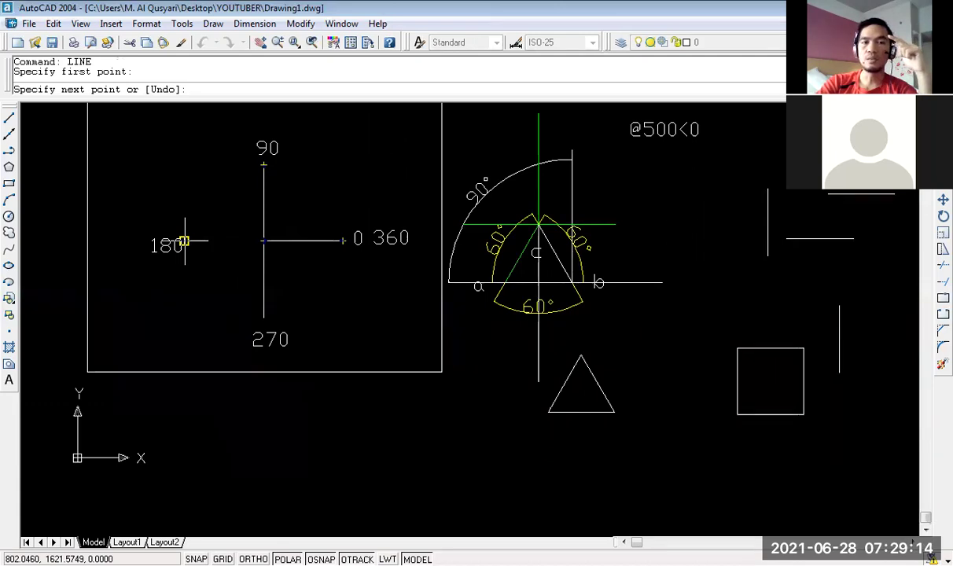
left_click(264, 241)
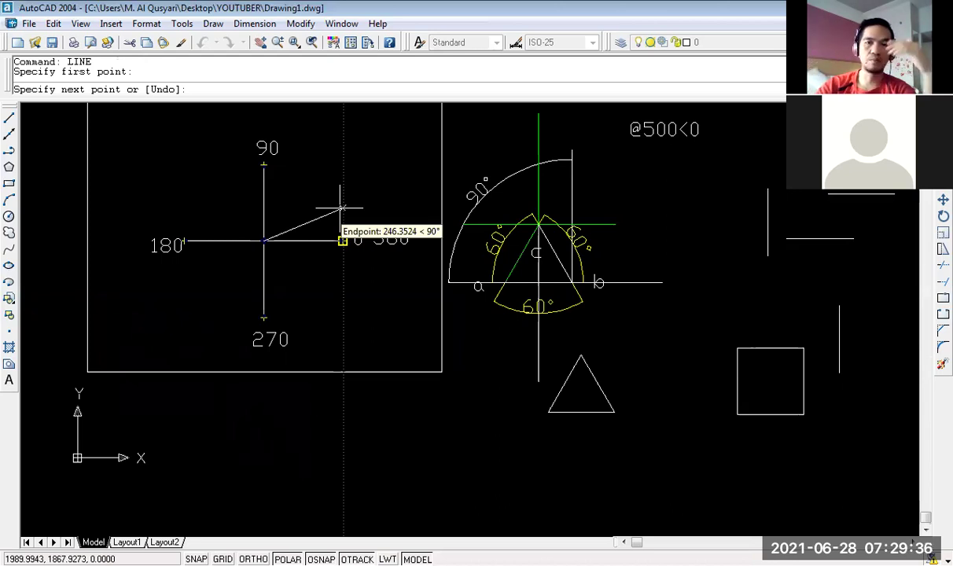
key("Escape")
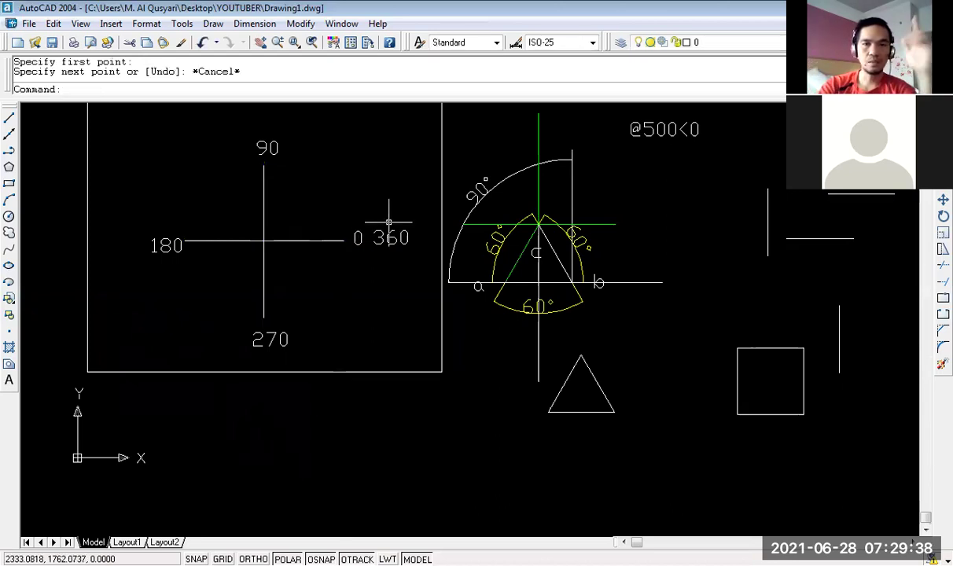
scroll(358, 246, "down", 2)
middle_click_drag(464, 223, 374, 204)
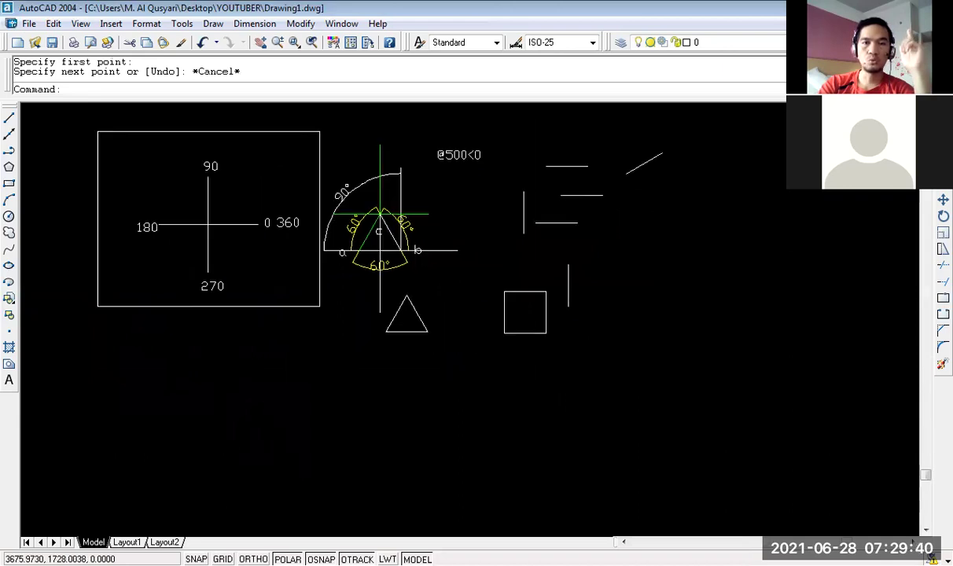
scroll(543, 207, "up", 2)
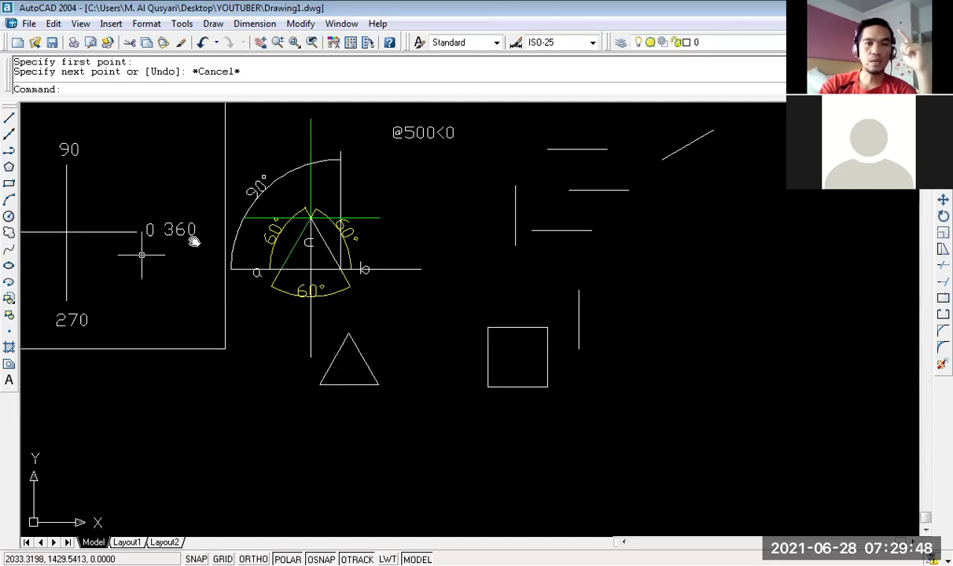
middle_click_drag(220, 239, 295, 224)
middle_click_drag(217, 250, 221, 250)
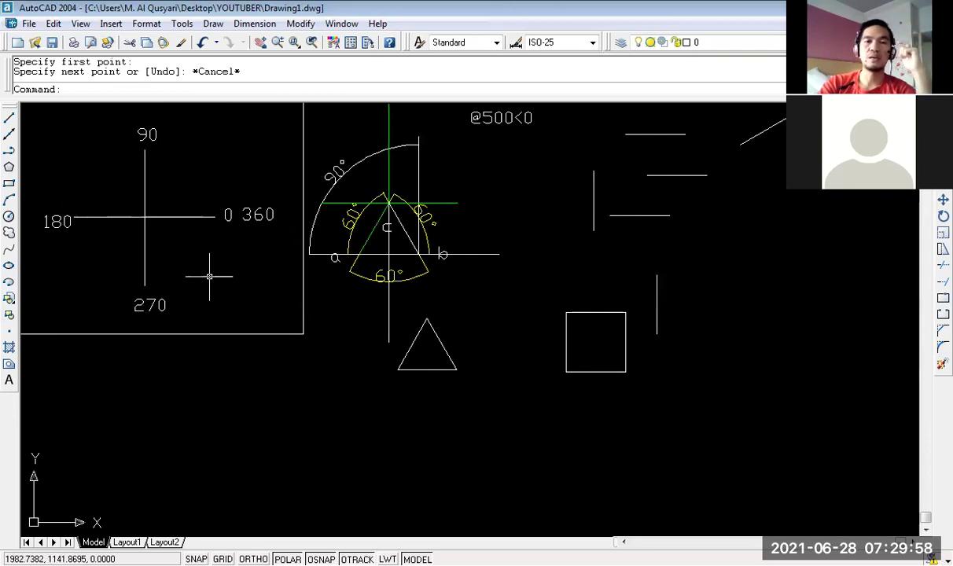
mouse_move(561, 209)
middle_mouse_down()
mouse_move(256, 223)
mouse_move(269, 235)
middle_mouse_up()
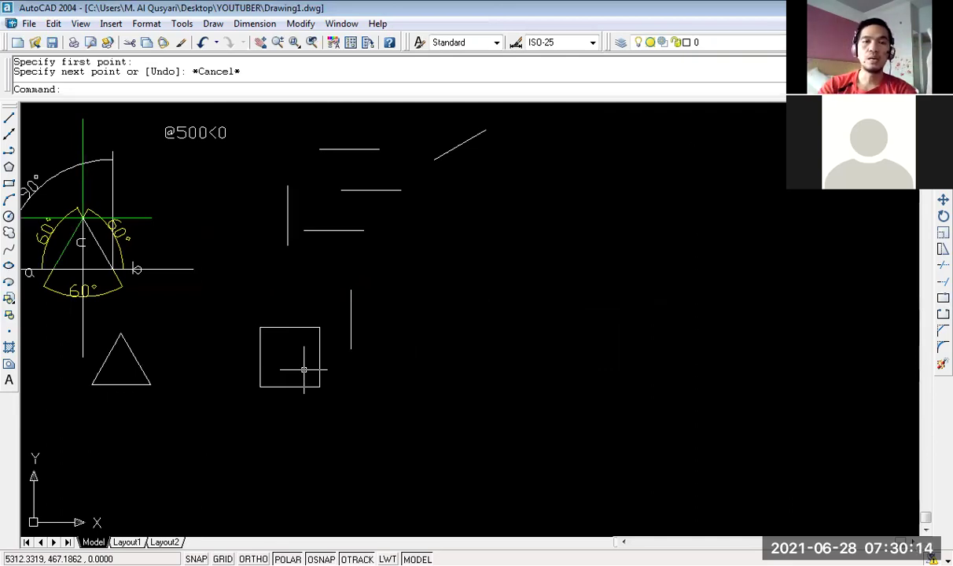
middle_click_drag(361, 385, 353, 241)
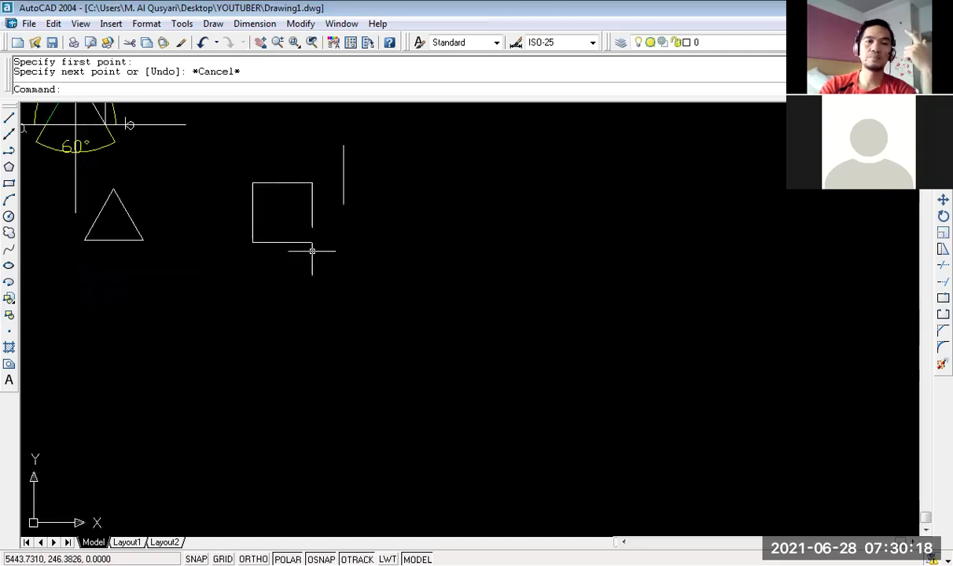
scroll(312, 251, "up", 2)
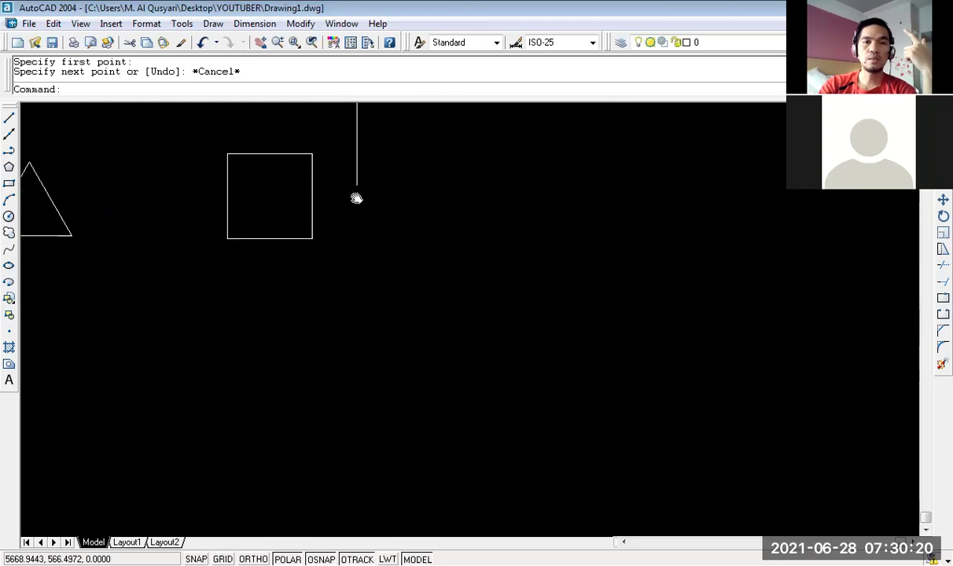
middle_click_drag(350, 198, 356, 196)
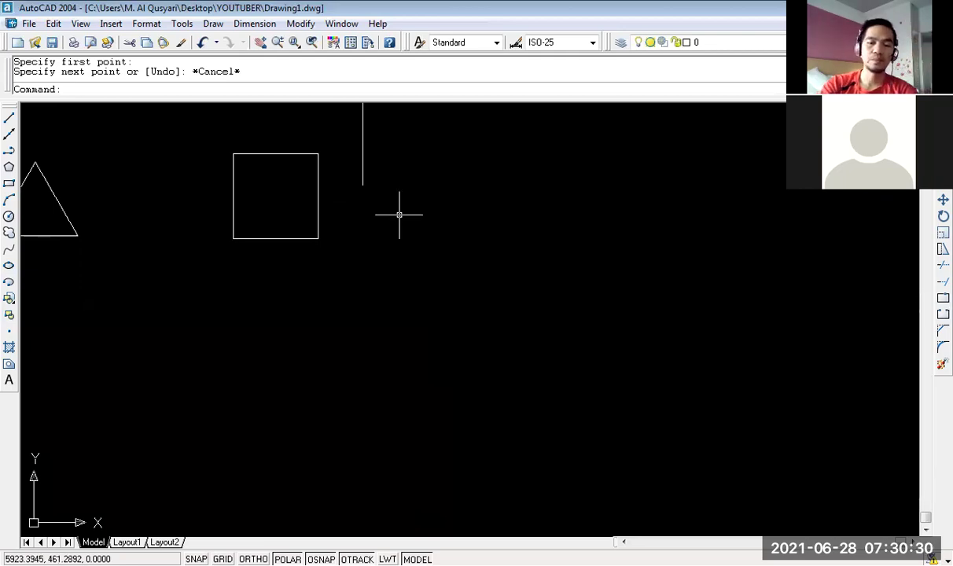
type("lINE")
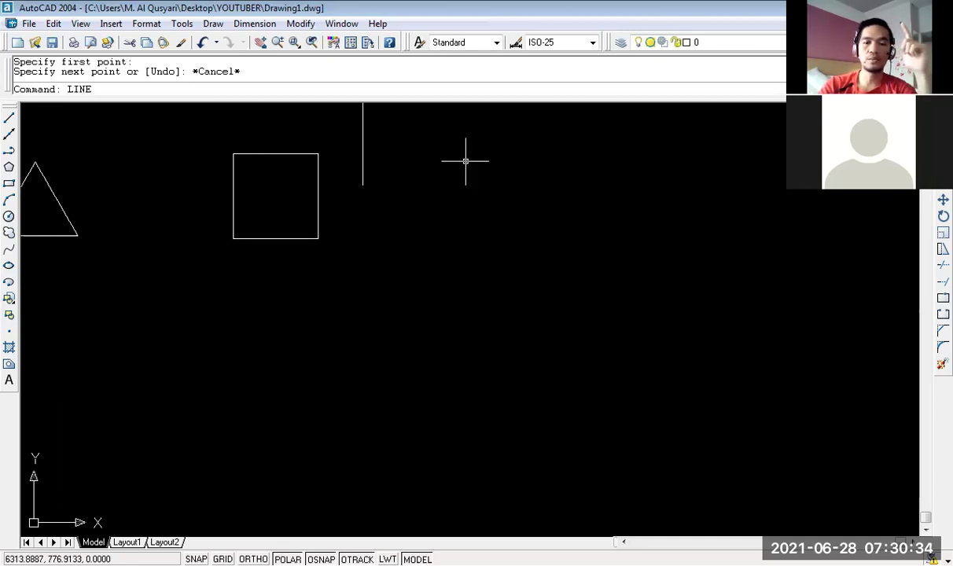
key("Return")
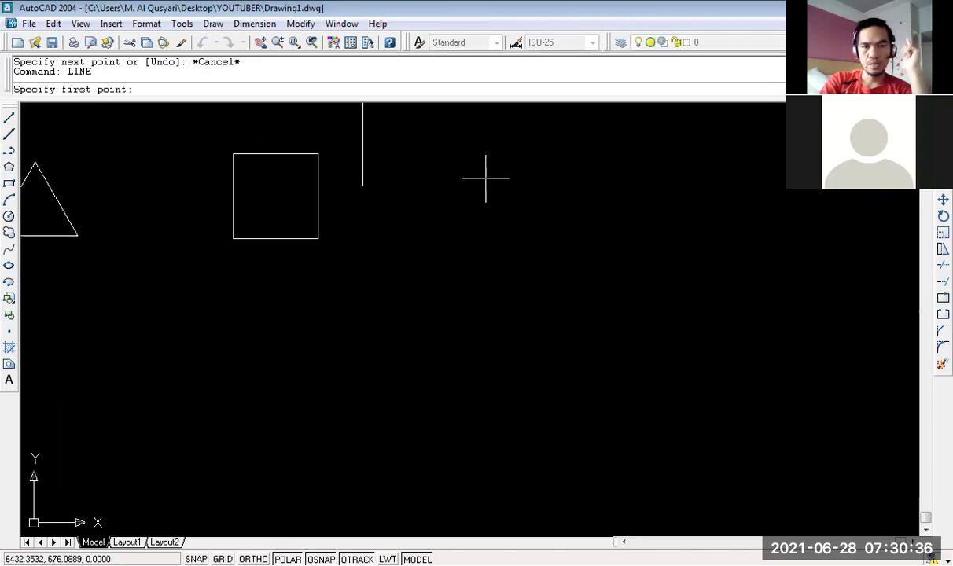
left_click(502, 248)
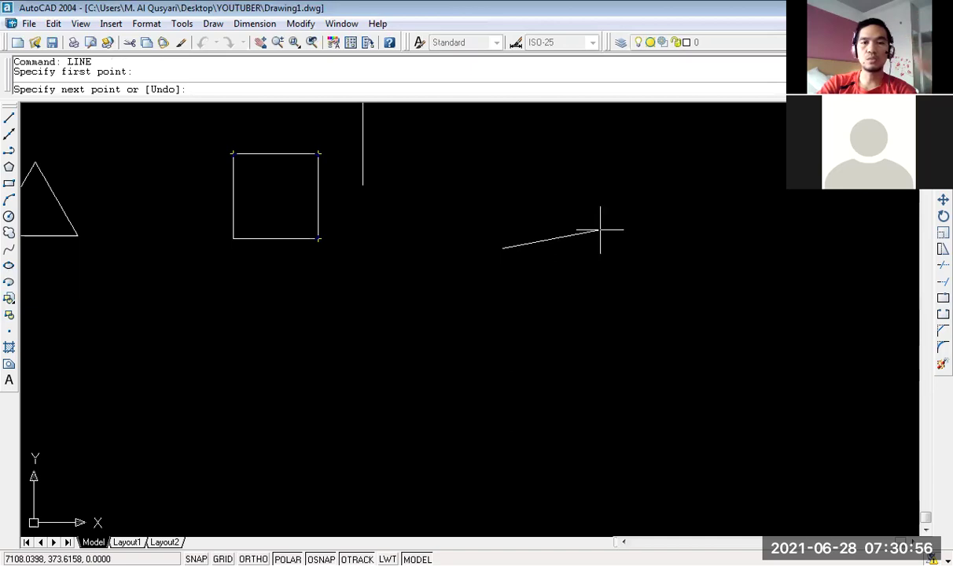
type("@")
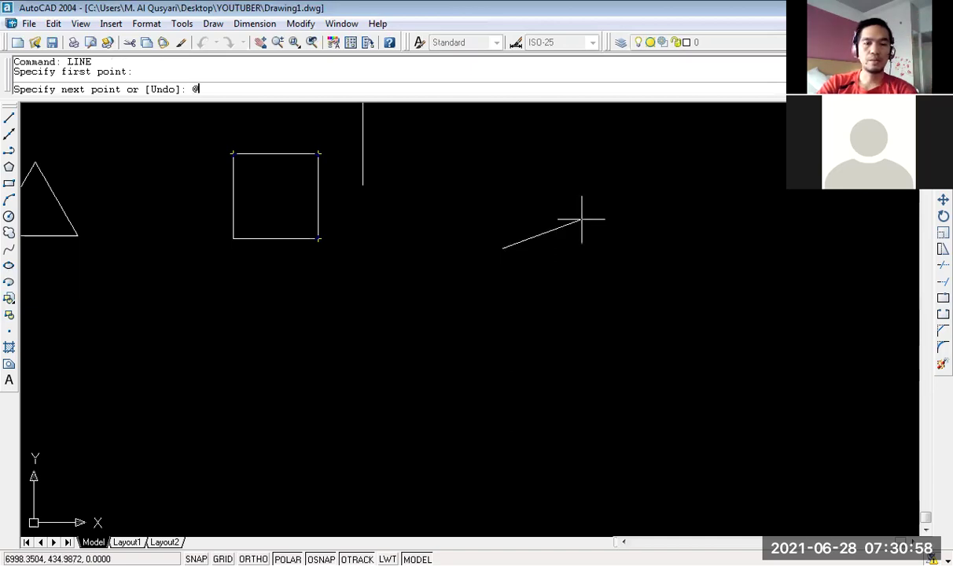
type("50")
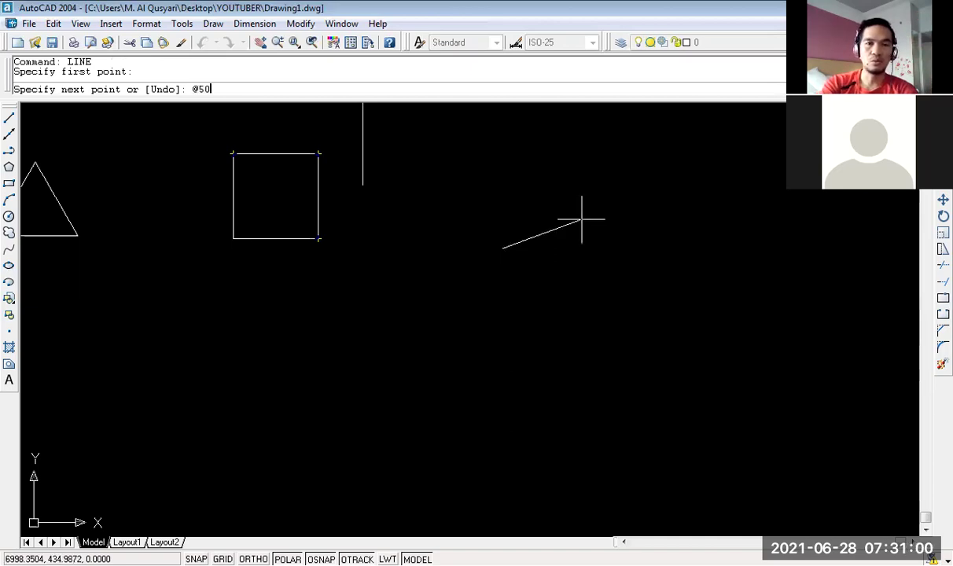
type("0<")
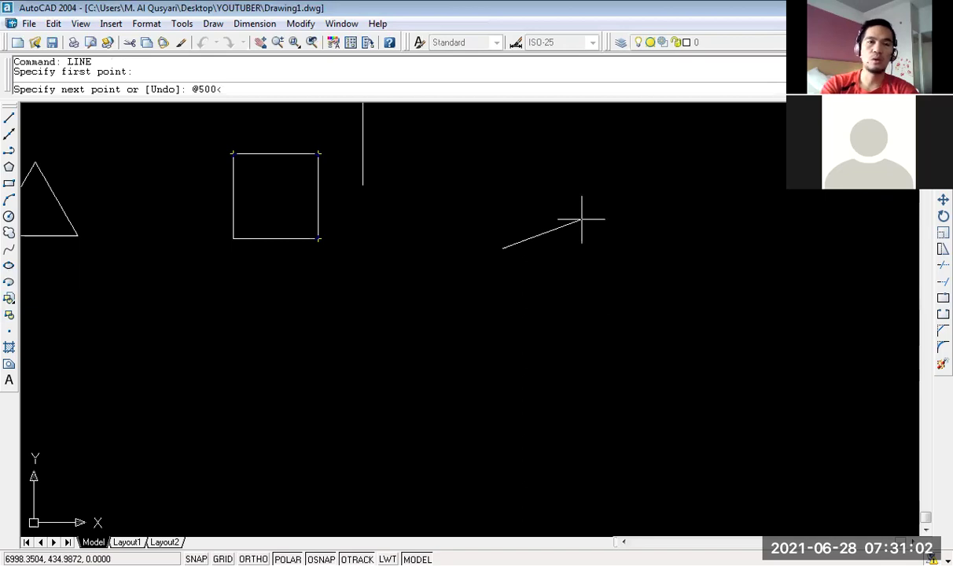
type("0")
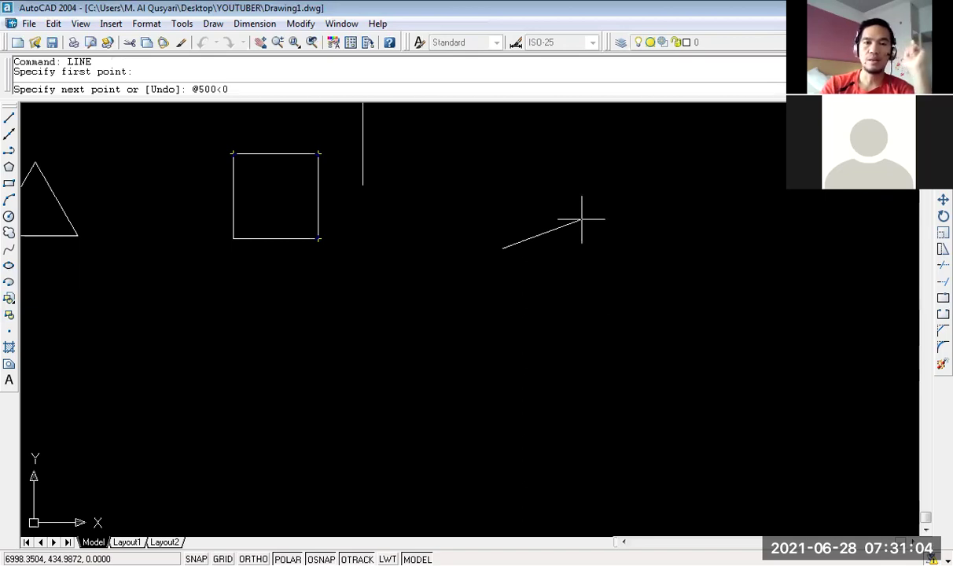
key("Return")
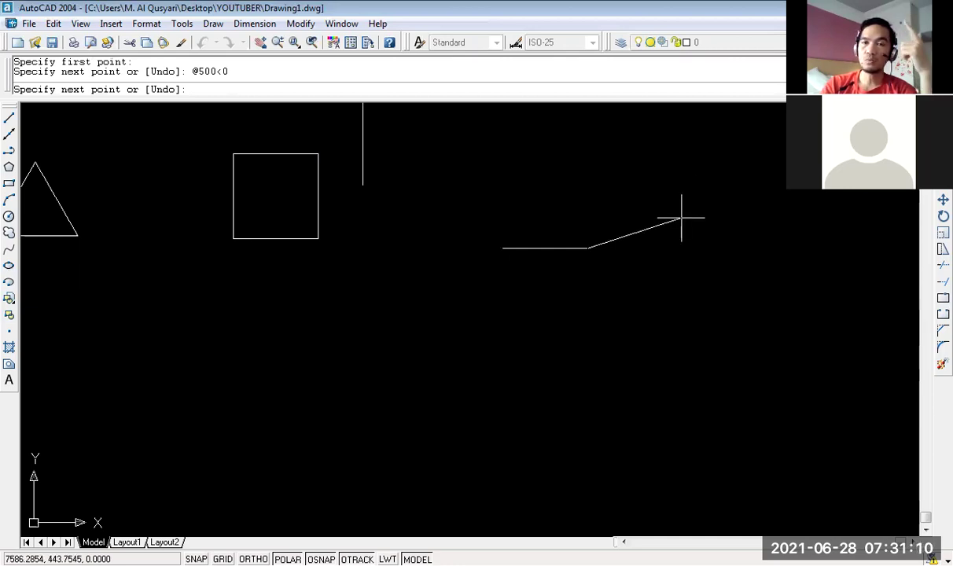
type("@")
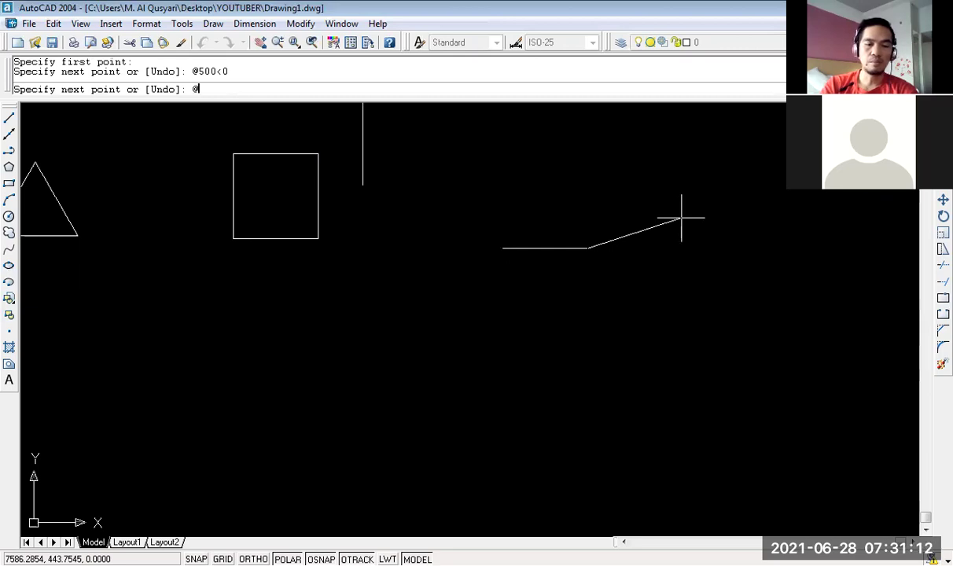
type("500")
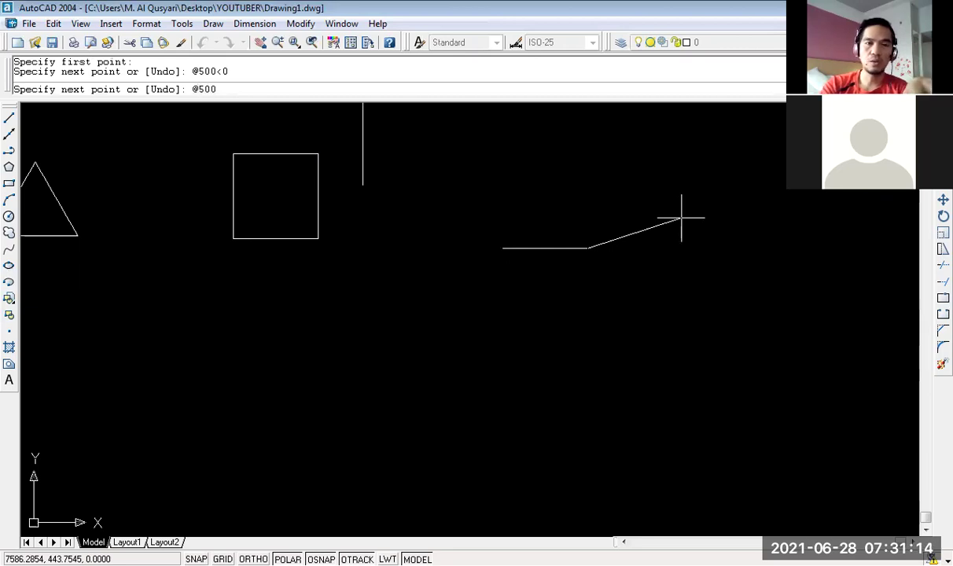
type("<")
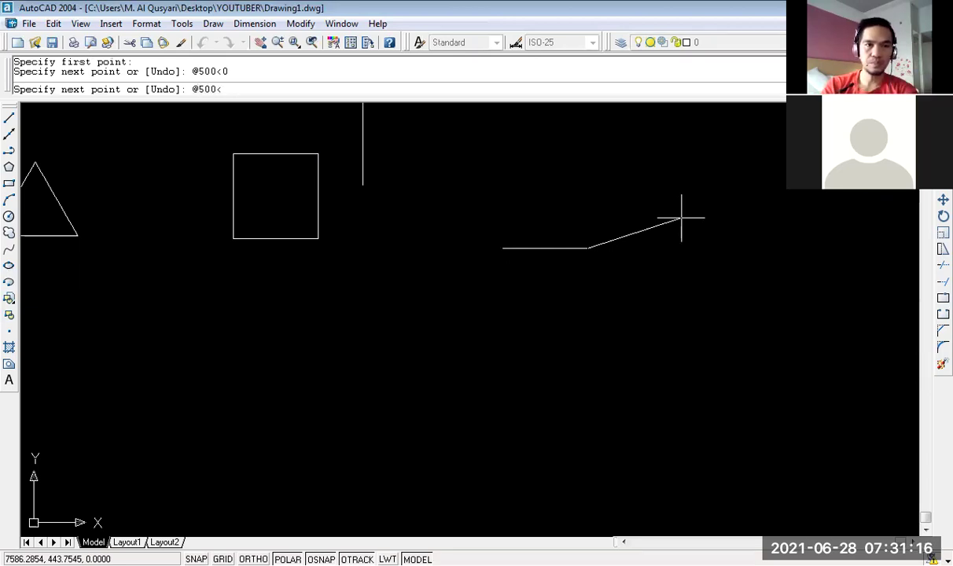
type("90")
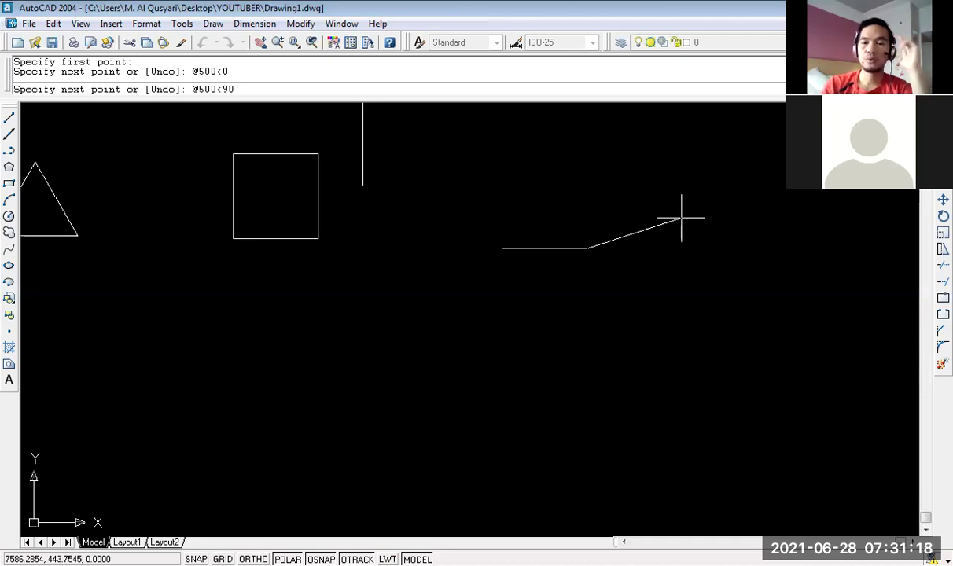
key("Return")
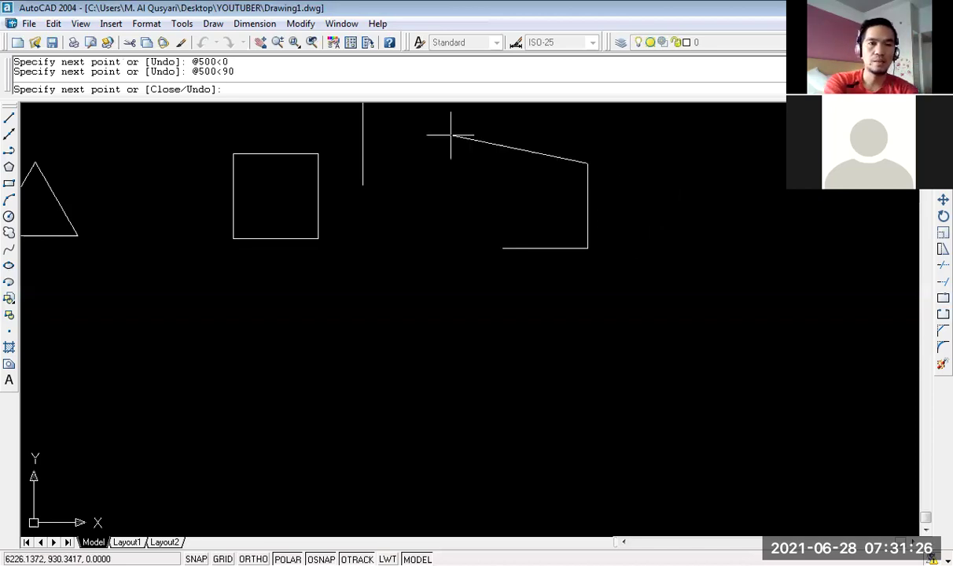
type("@500")
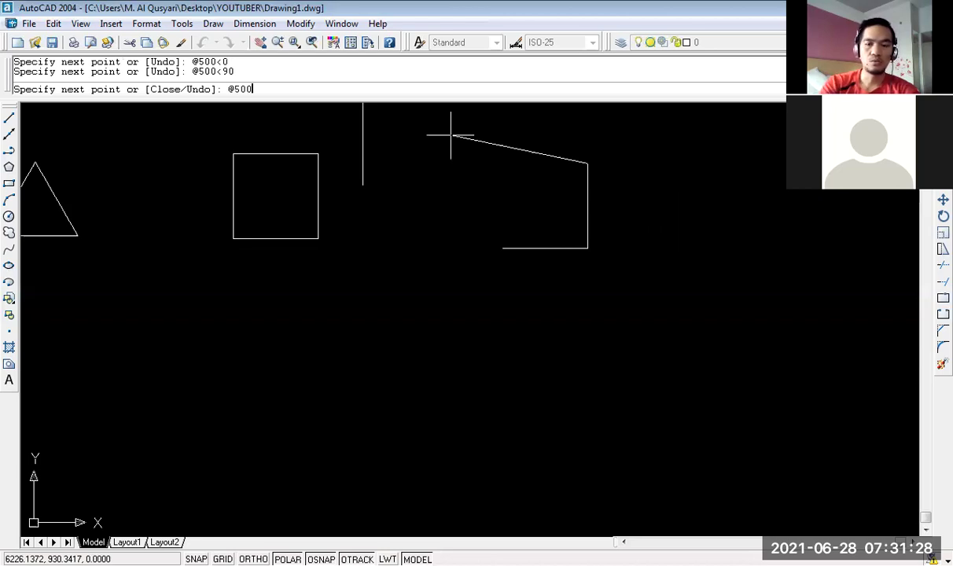
type("<")
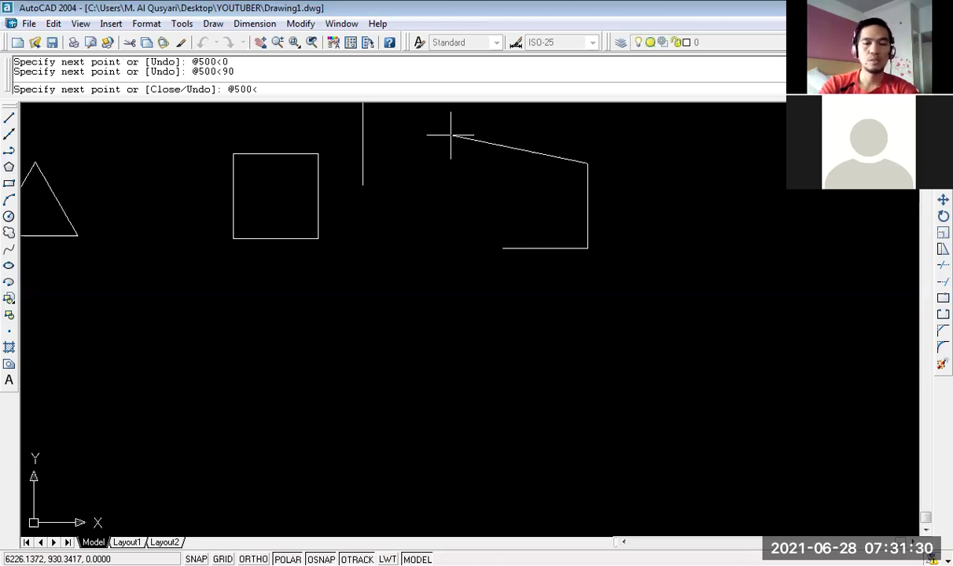
type("18")
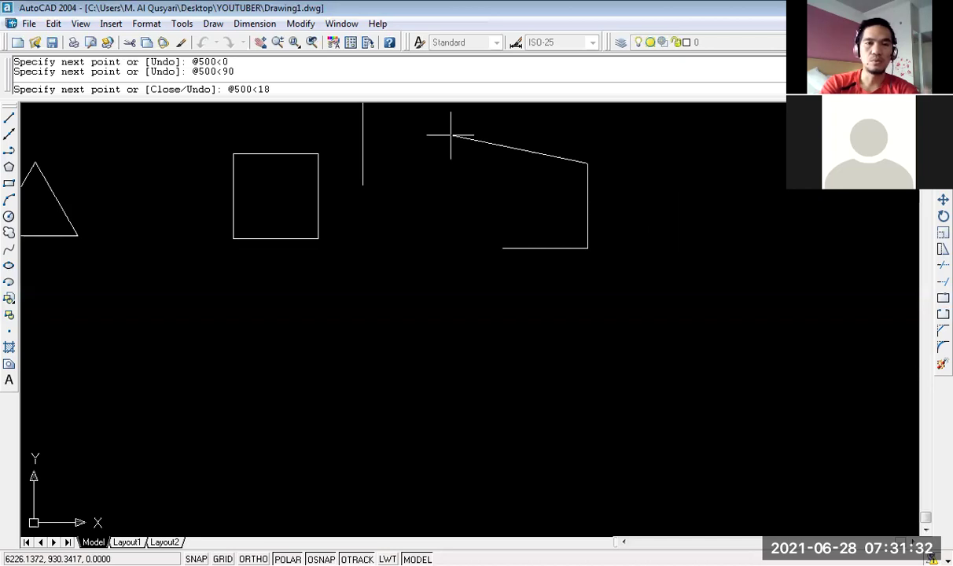
type("0")
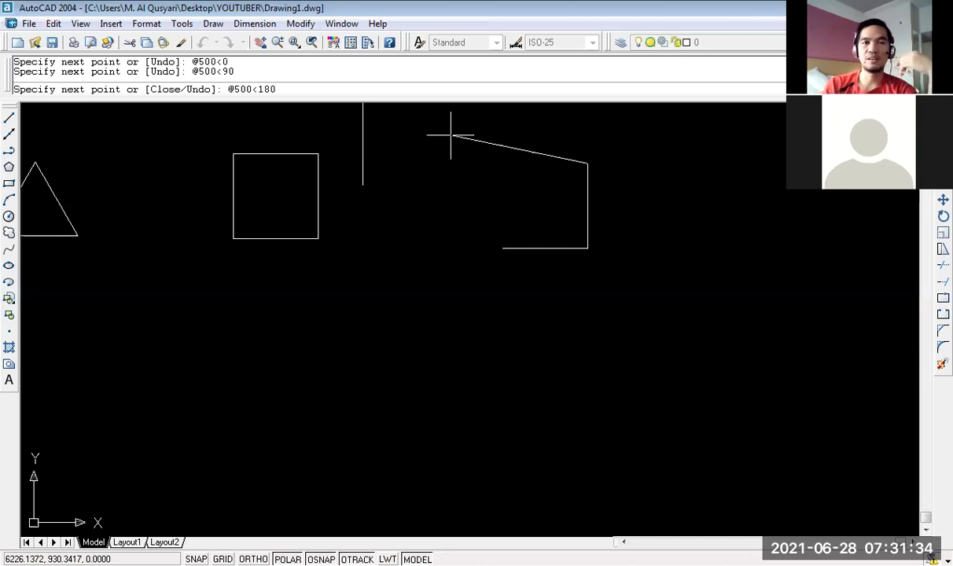
key("Return")
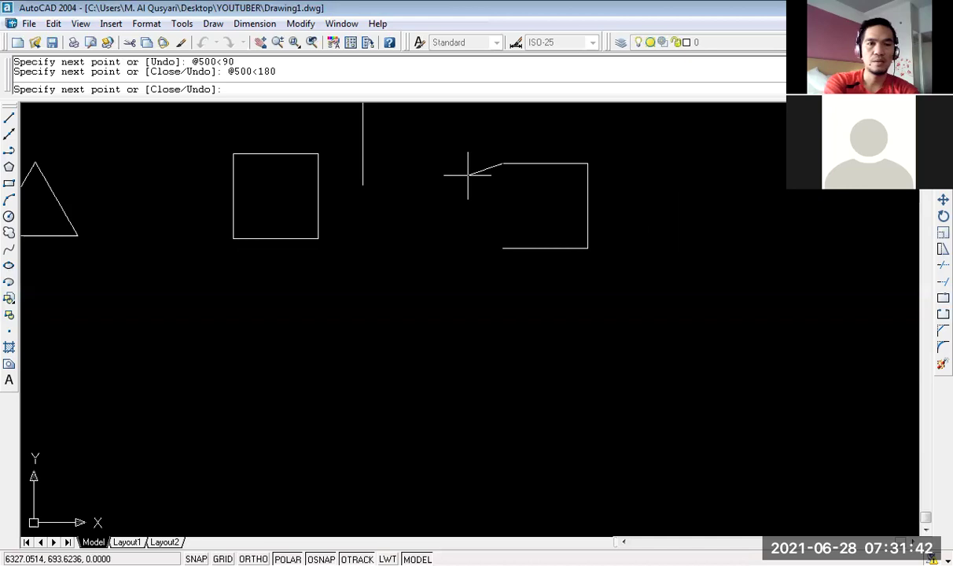
type("@500")
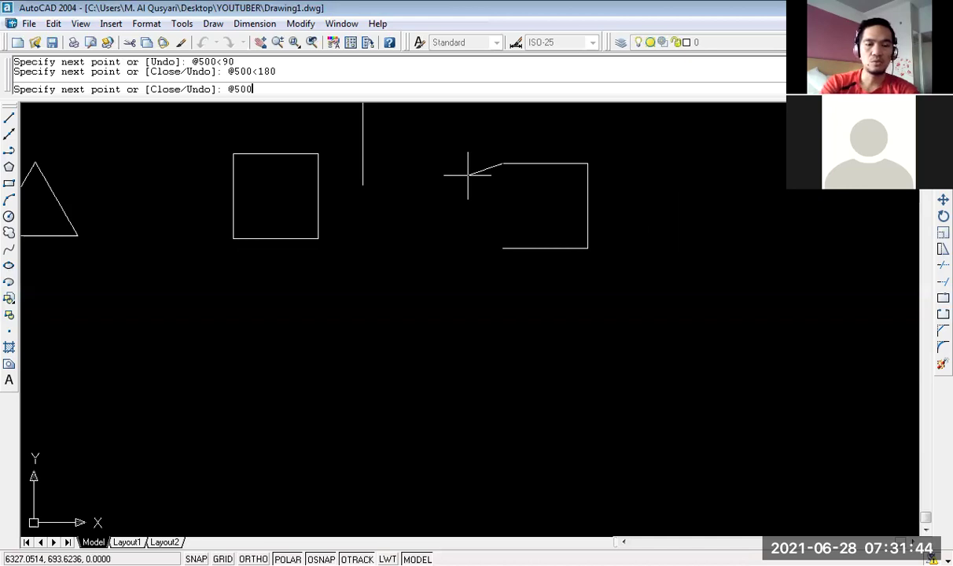
type("<")
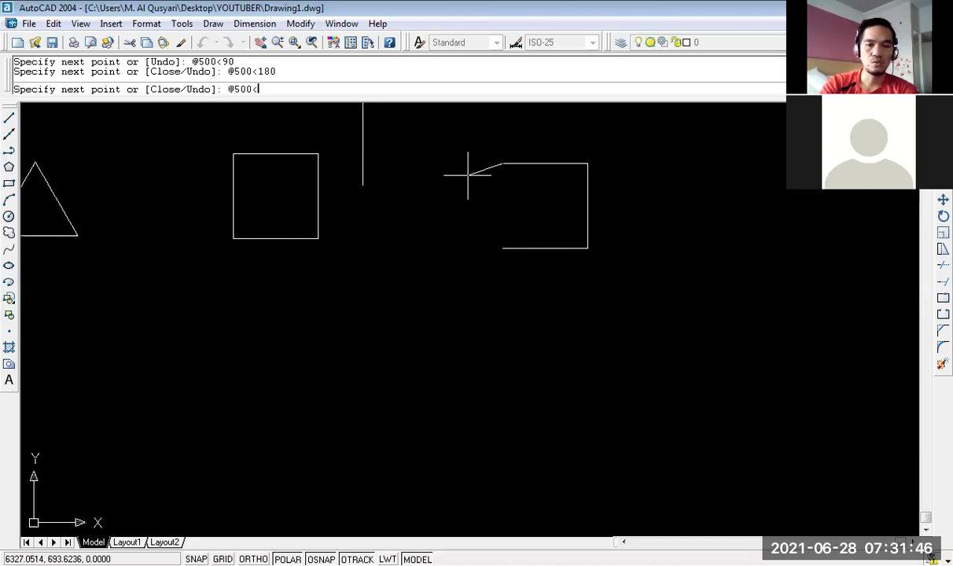
type("270")
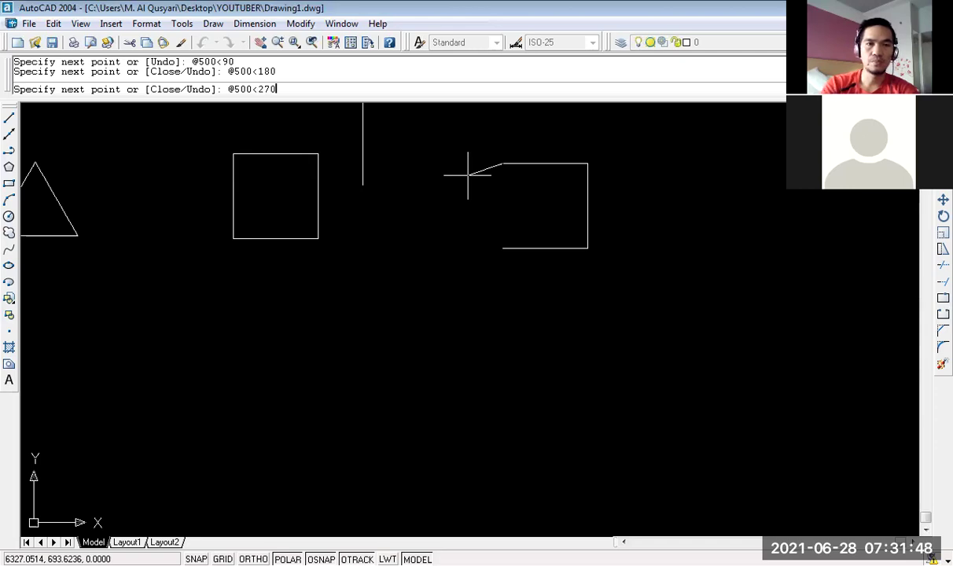
key("Return")
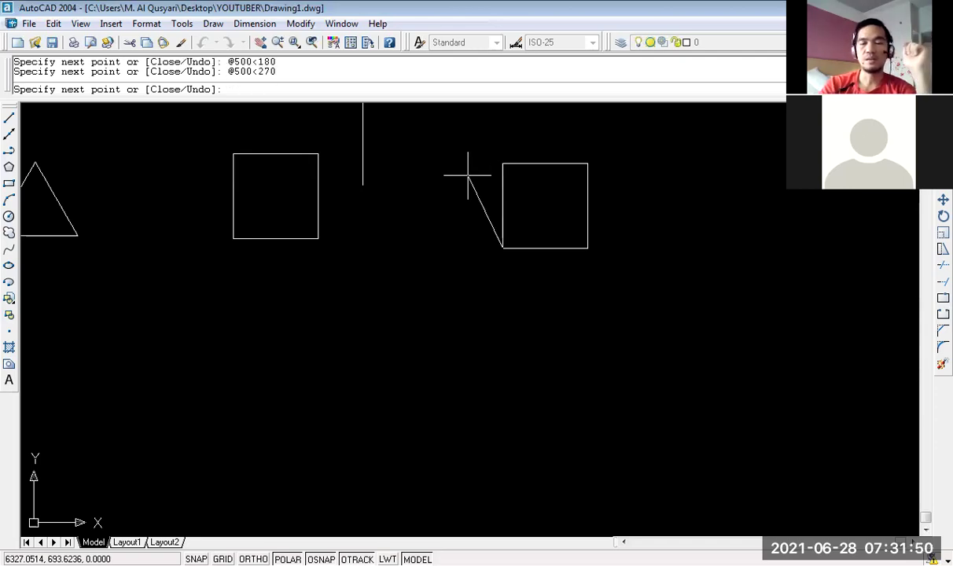
key("Return")
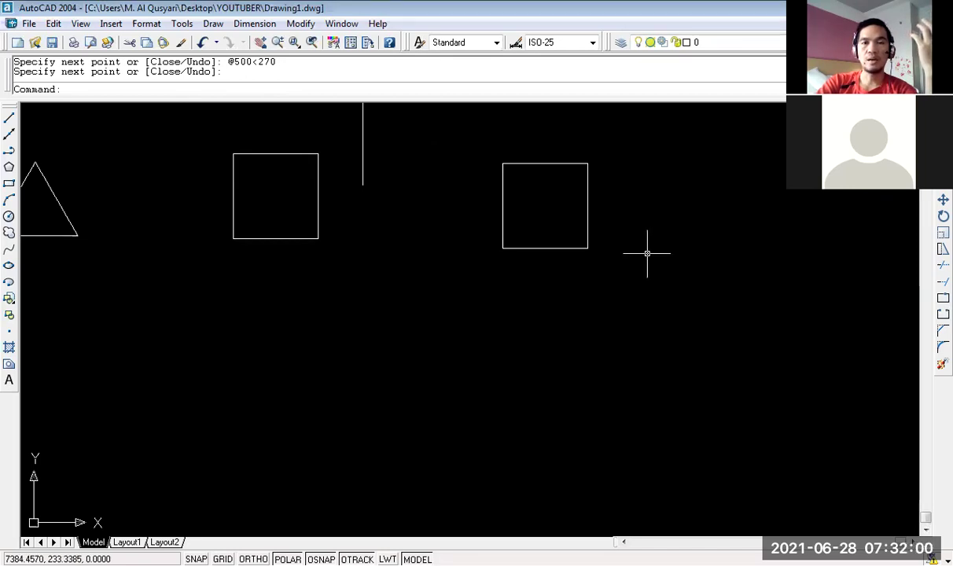
Examine the finished square and the existing equilateral triangle as the reference for the next shape.
scroll(647, 254, "up", 2)
middle_click_drag(622, 188, 623, 197)
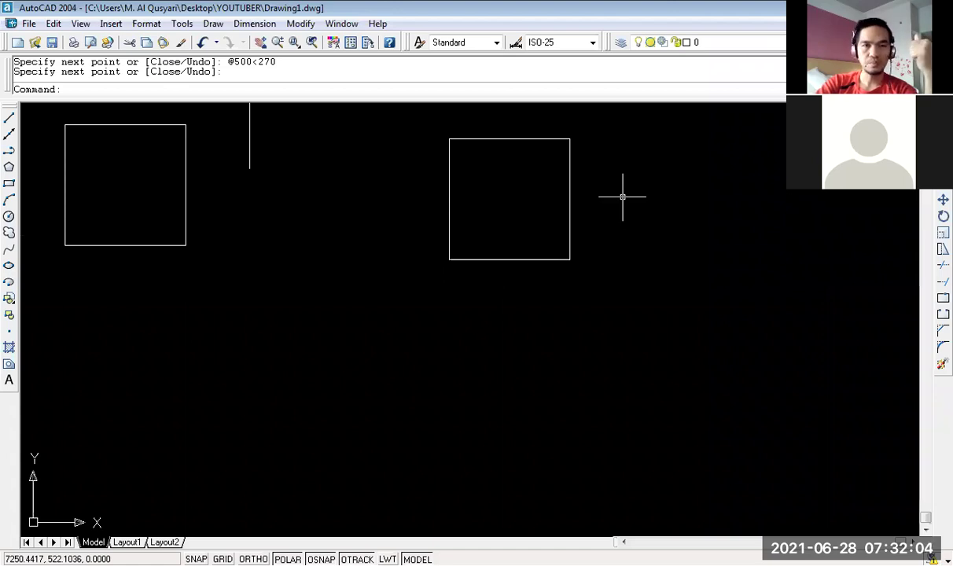
scroll(627, 220, "down", 1)
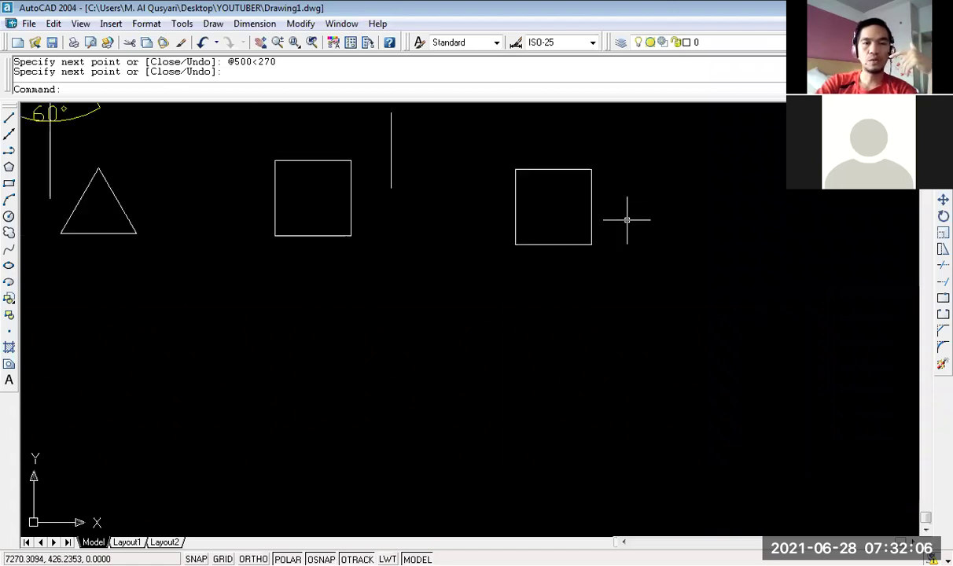
mouse_move(140, 197)
middle_mouse_down()
mouse_move(336, 204)
mouse_move(346, 216)
middle_mouse_up()
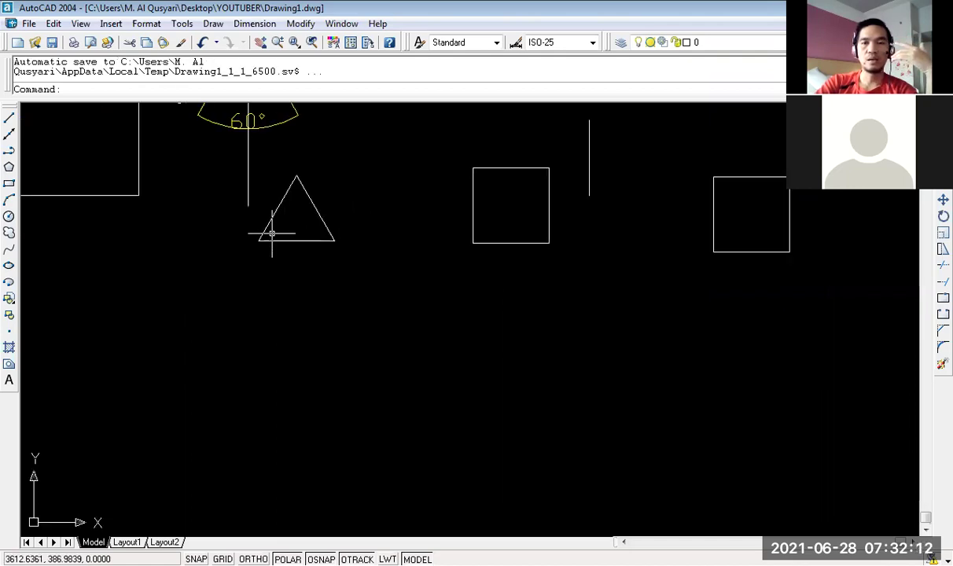
middle_click_drag(299, 228, 317, 228)
scroll(309, 226, "up", 1)
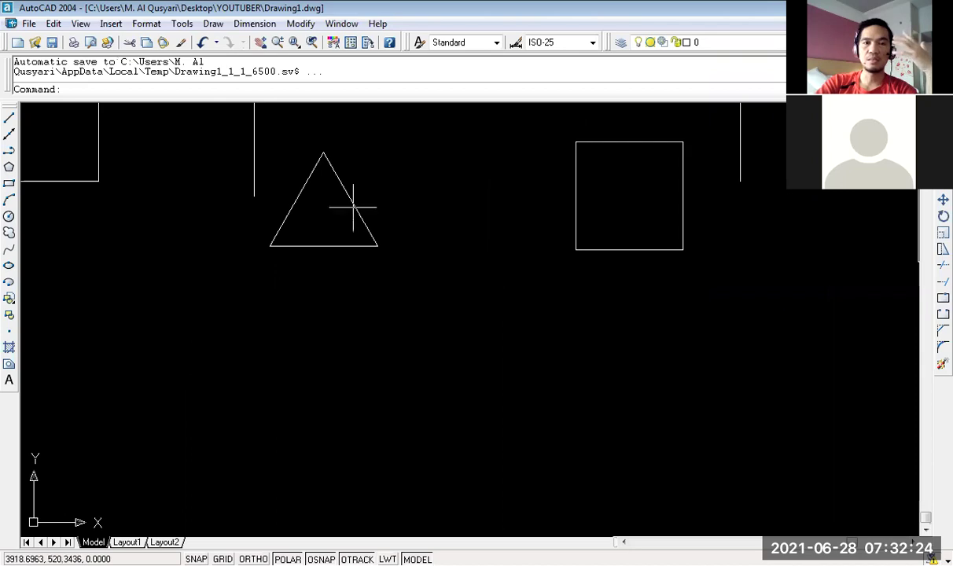
mouse_move(359, 188)
middle_mouse_down()
mouse_move(349, 186)
mouse_move(390, 182)
middle_mouse_up()
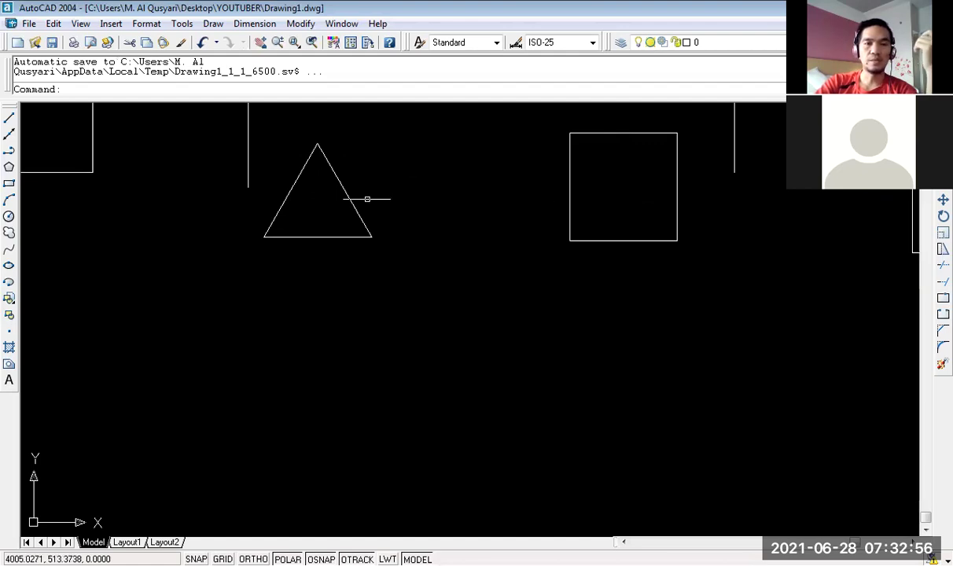
middle_click_drag(400, 272, 408, 248)
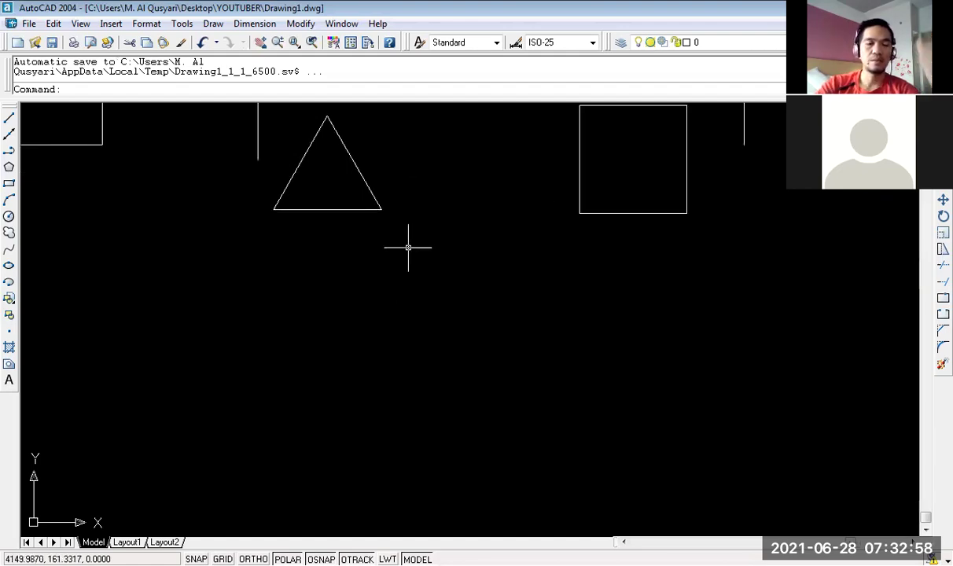
type("lINE")
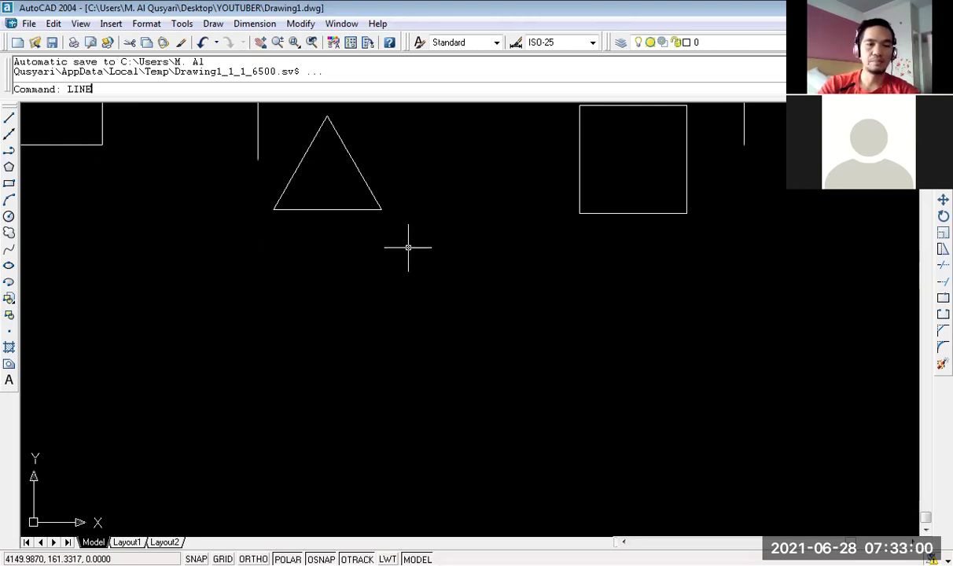
key("Return")
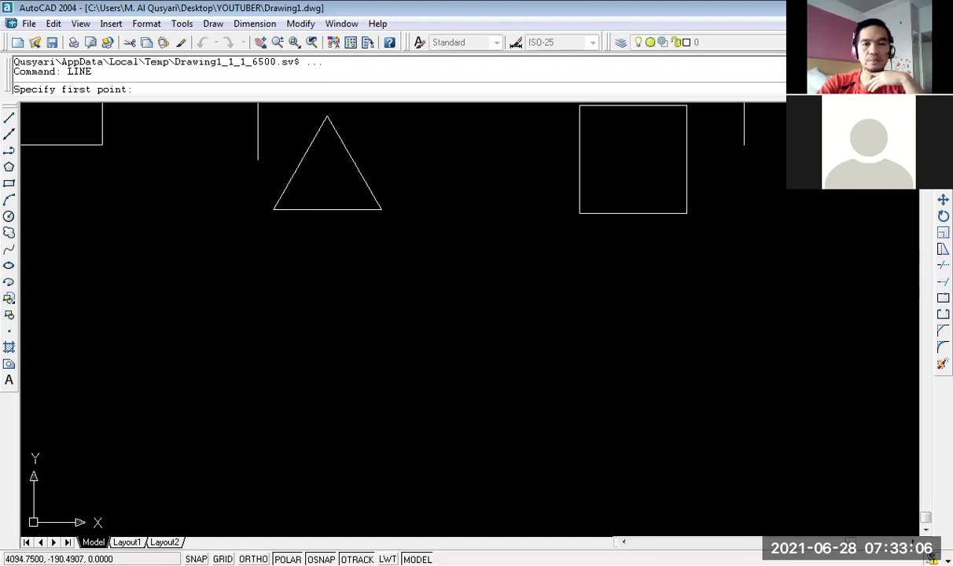
left_click(393, 326)
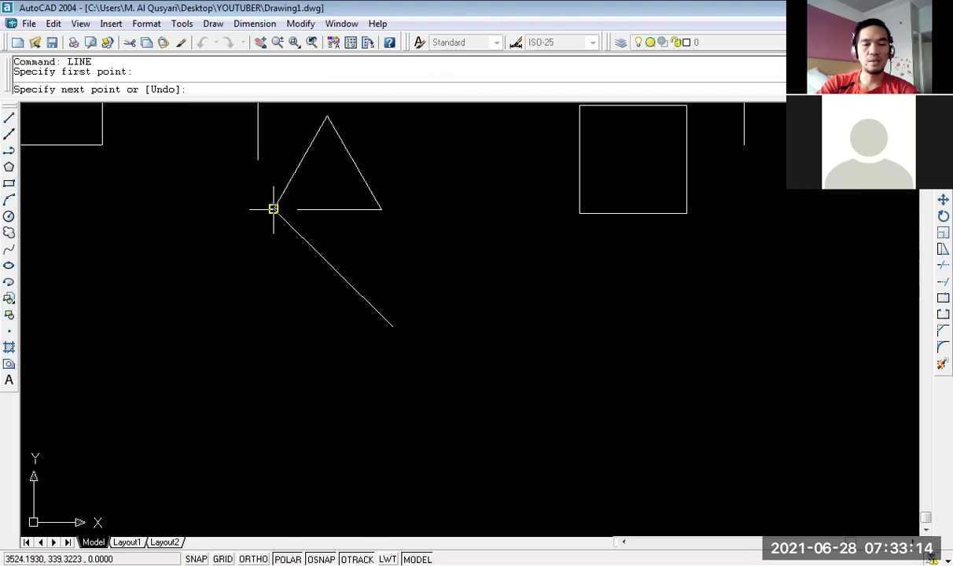
type("@")
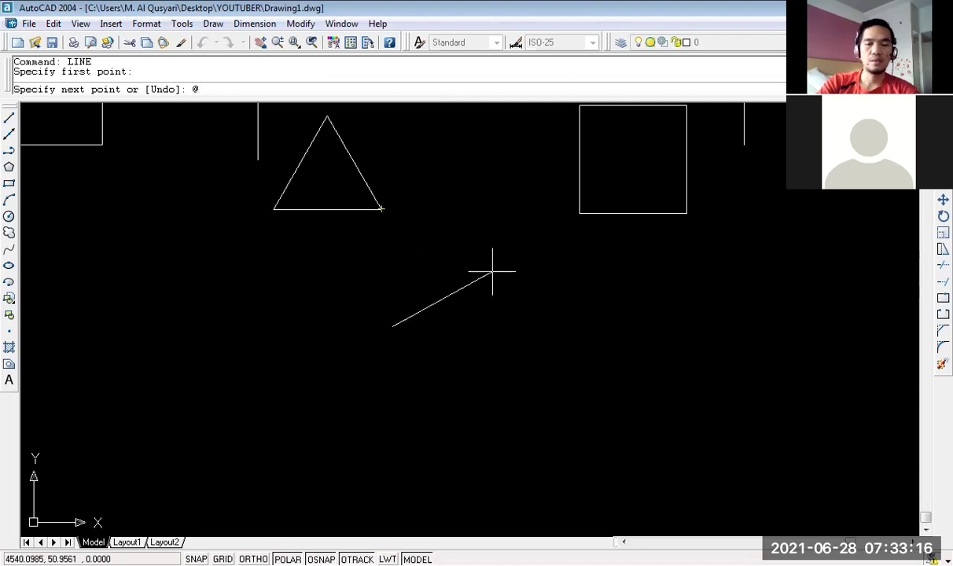
type("500")
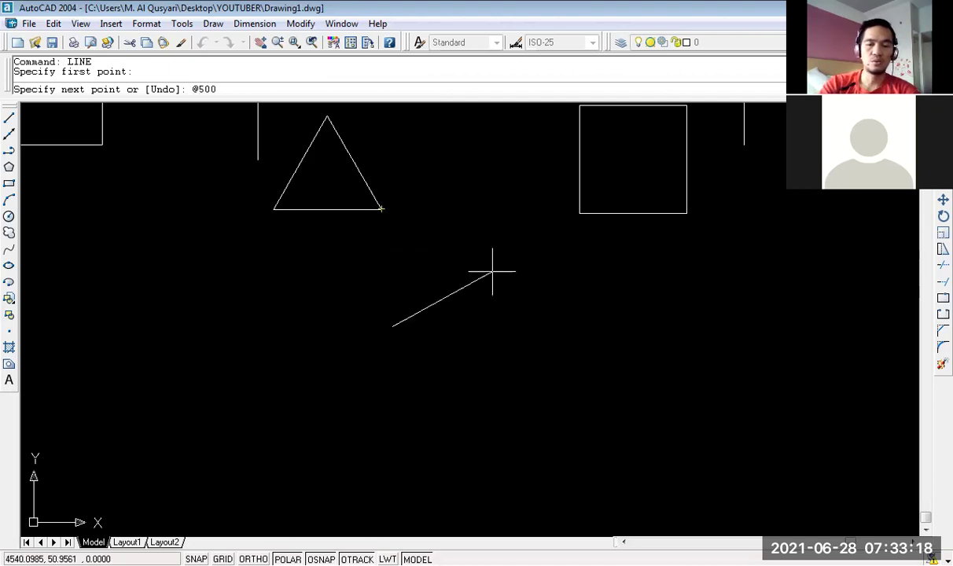
type("<0")
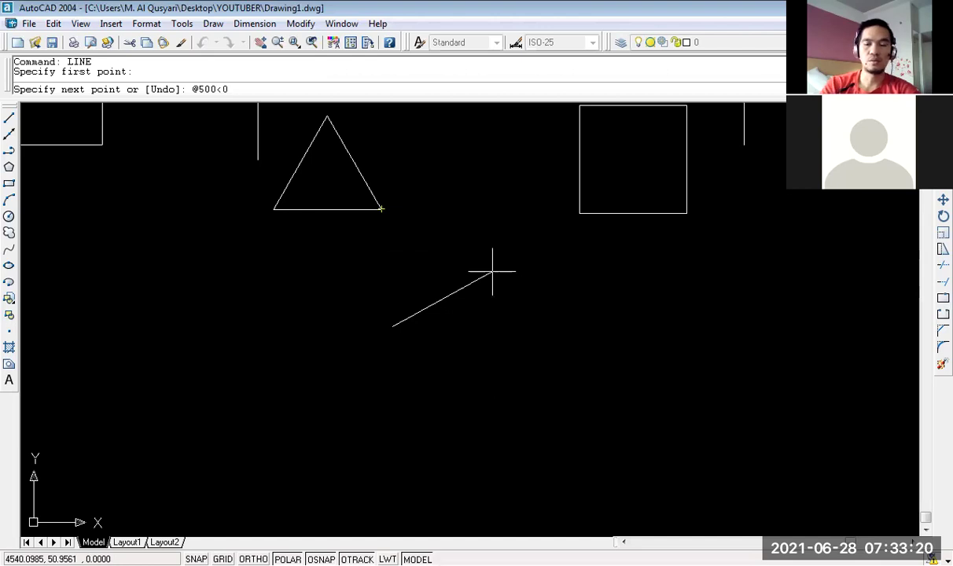
key("Return")
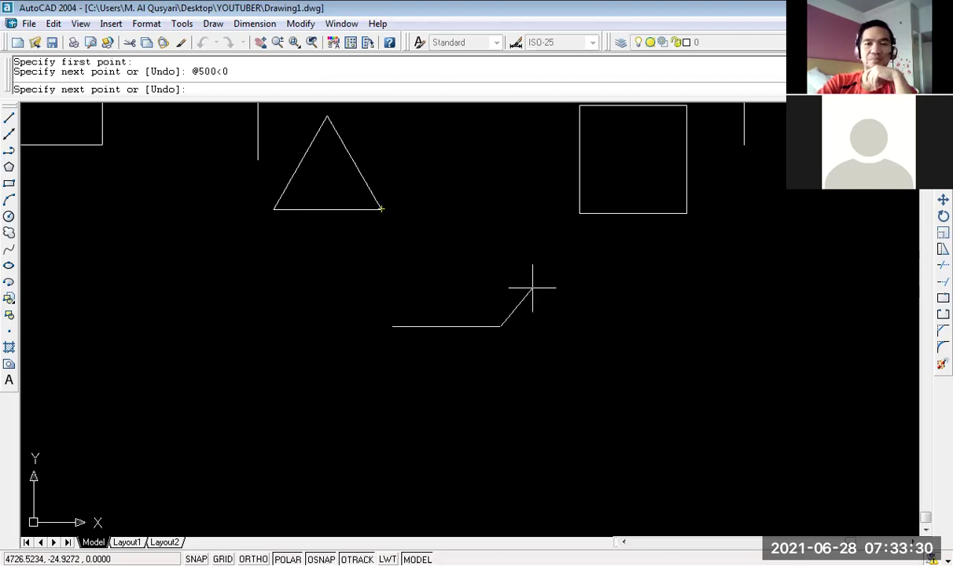
mouse_move(532, 288)
middle_mouse_down()
mouse_move(492, 261)
mouse_move(484, 241)
middle_mouse_up()
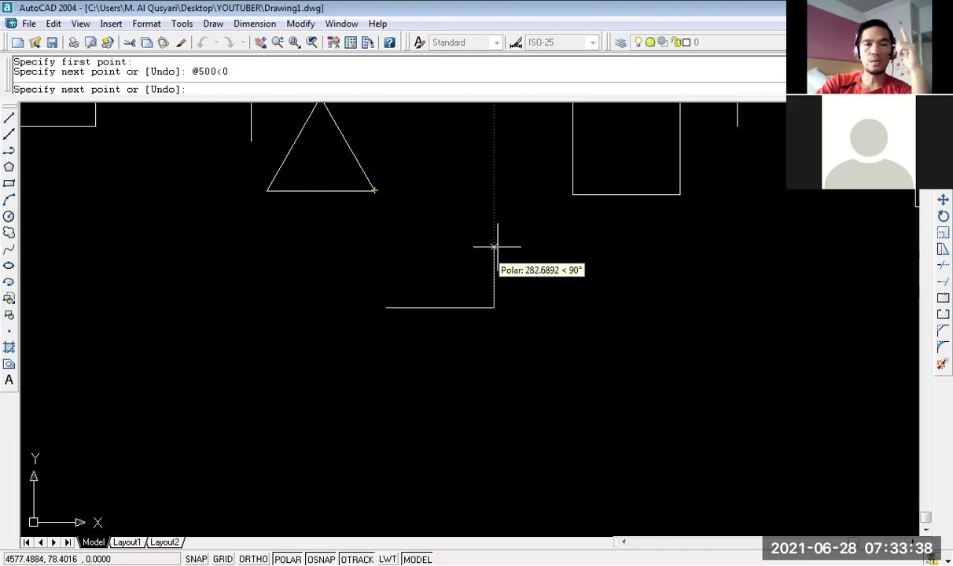
middle_click_drag(404, 225, 409, 252)
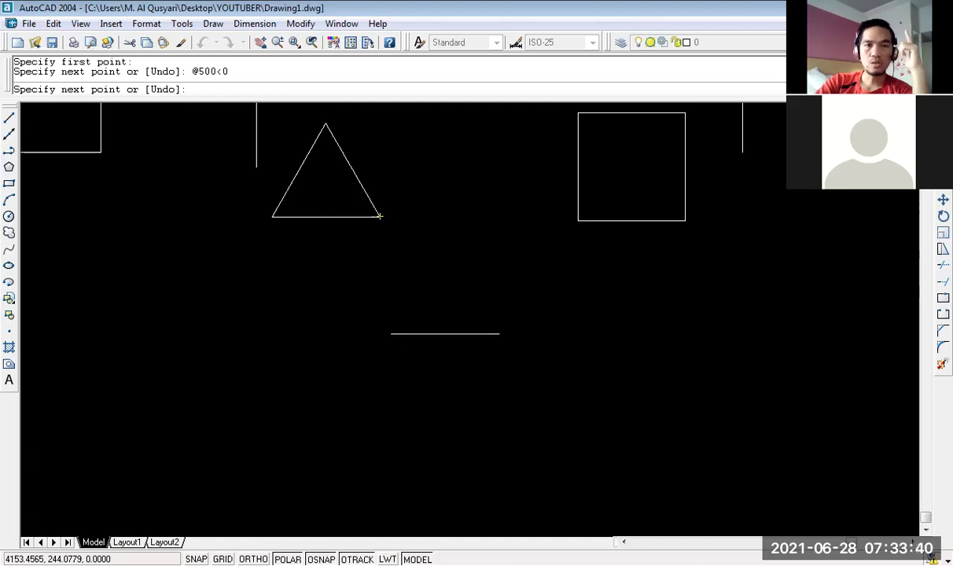
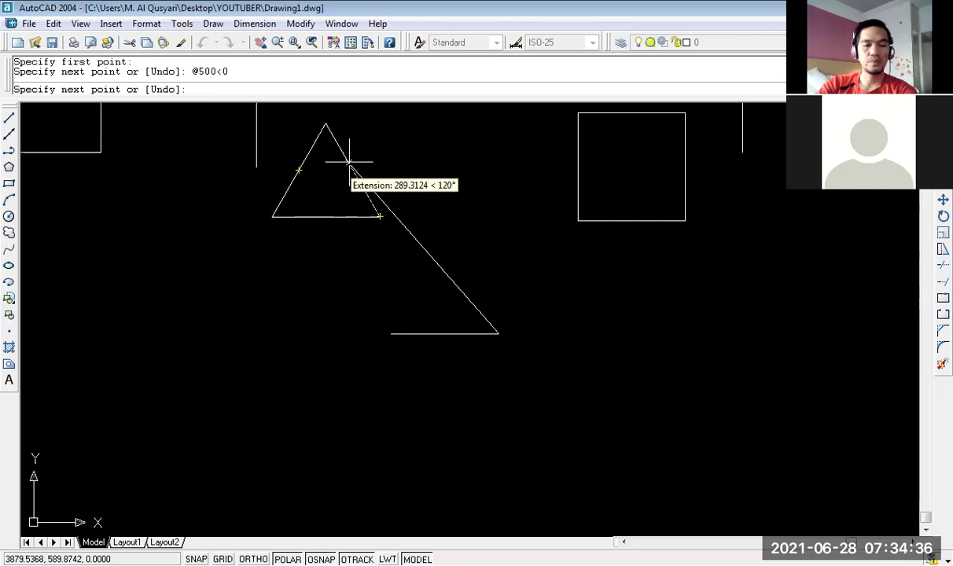
type("@")
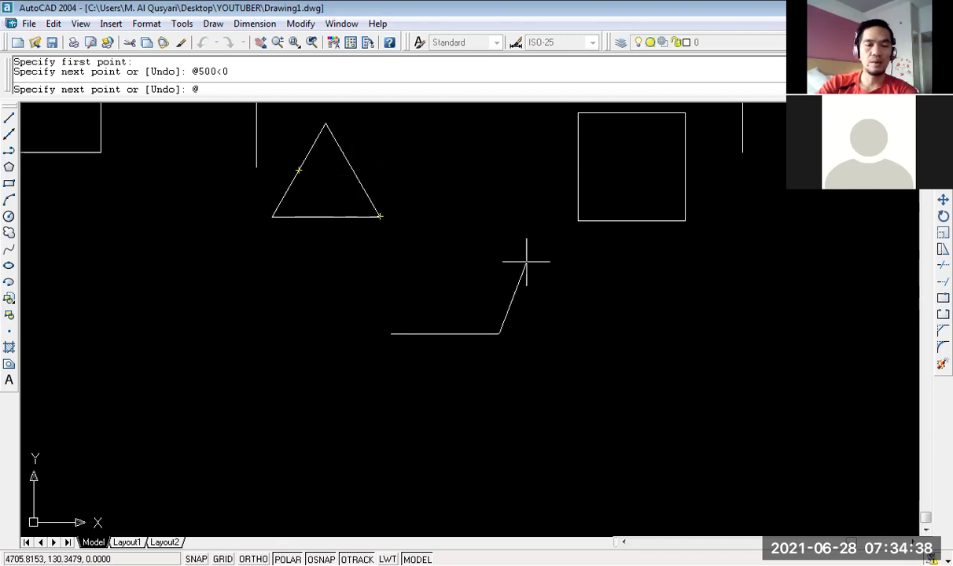
type("500")
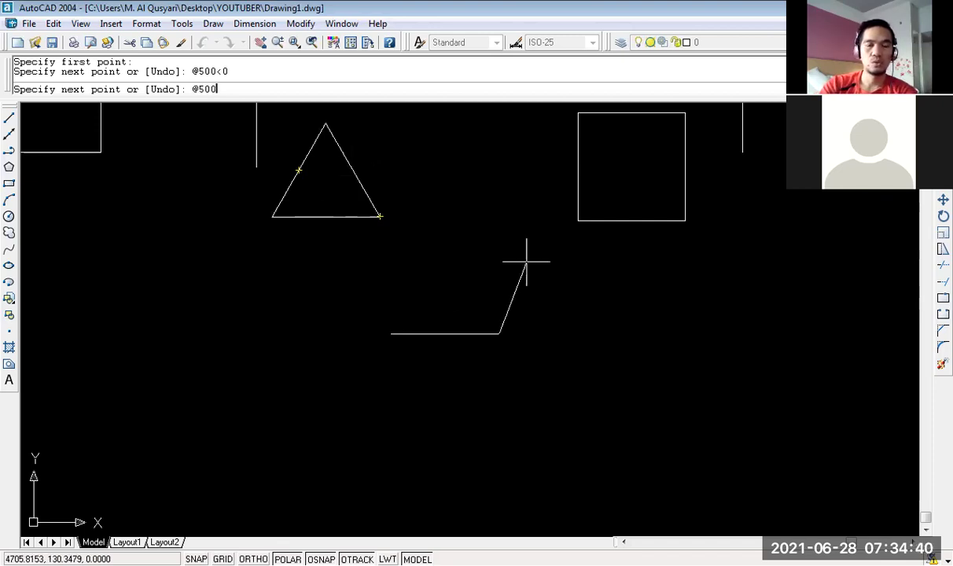
type("<1")
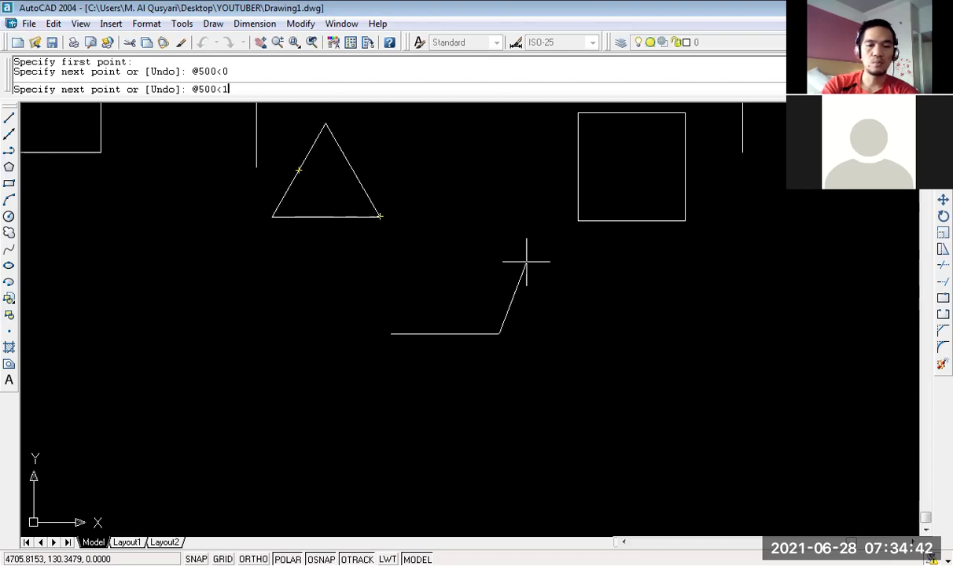
type("20")
key("Return")
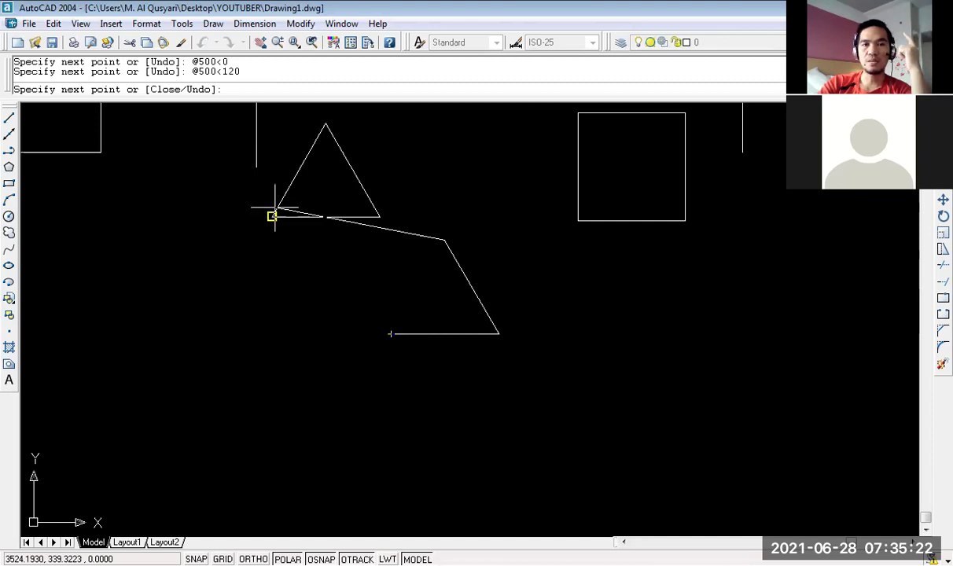
middle_click_drag(336, 175, 347, 246)
left_click(337, 194)
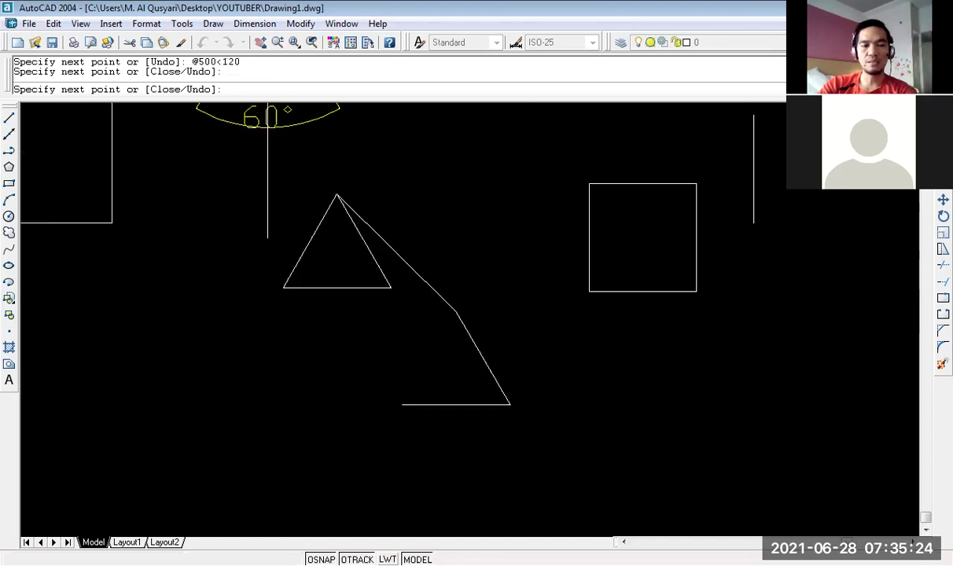
type("U")
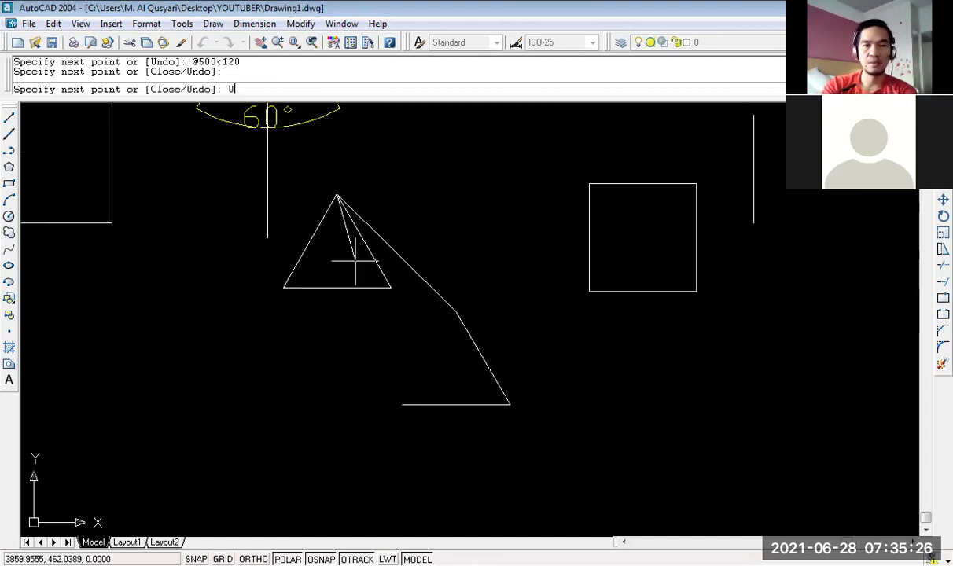
key("Return")
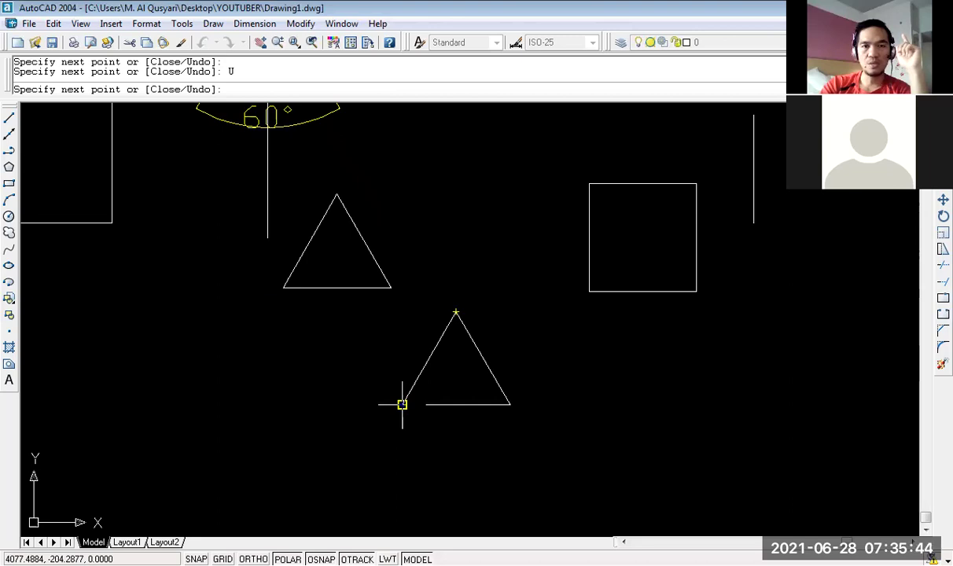
End the line at the new triangle's apex without drawing its third side.
middle_click_drag(457, 312, 441, 201)
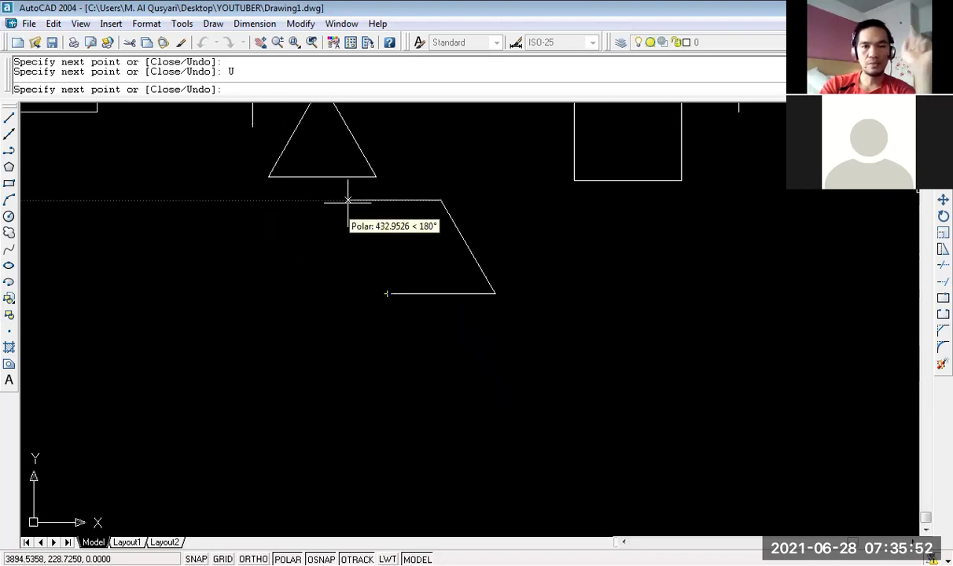
key("Escape")
mouse_move(377, 200)
middle_mouse_down()
mouse_move(383, 228)
mouse_move(421, 264)
middle_mouse_up()
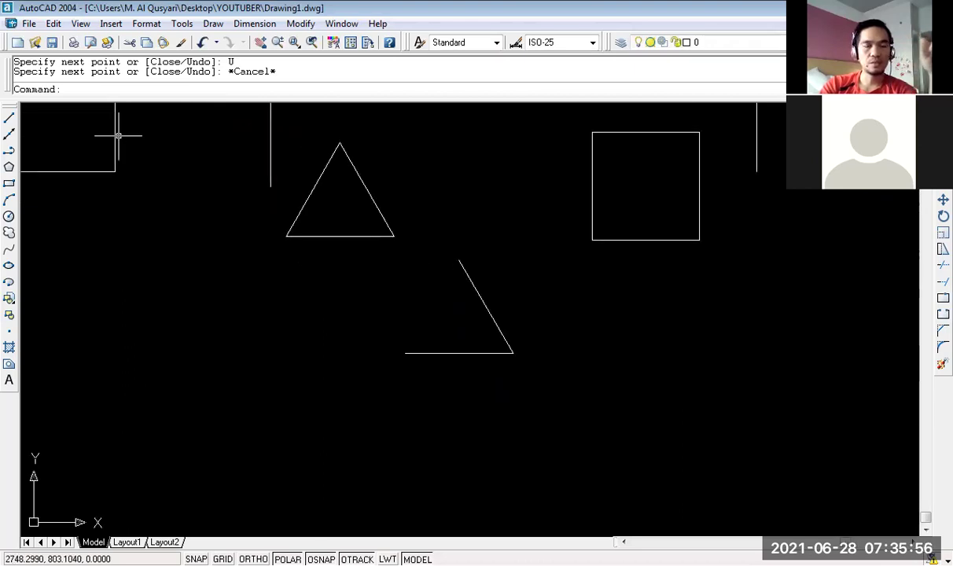
Draw a horizontal reference line through the apex of the existing equilateral triangle, extending past both of its sides.
left_click(8, 117)
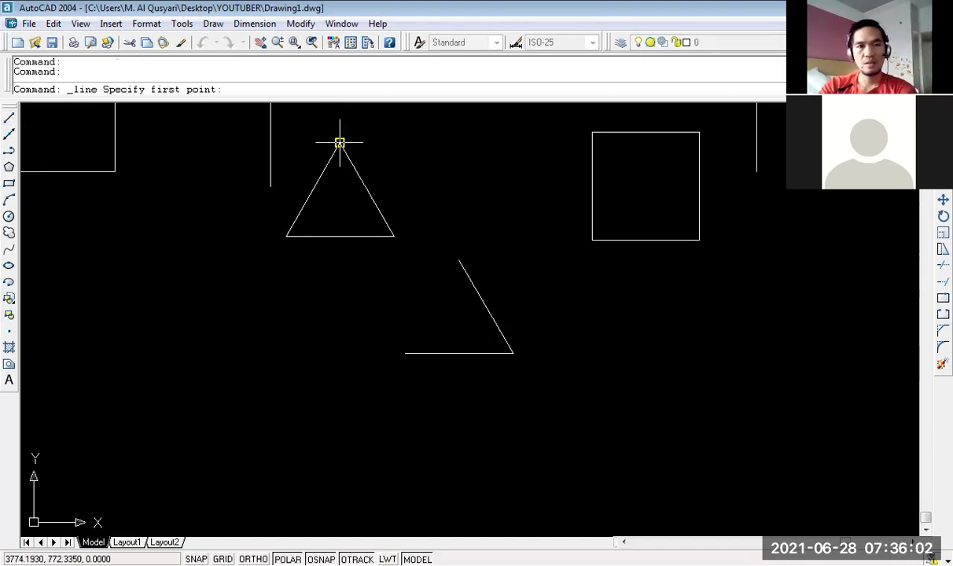
left_click(340, 143)
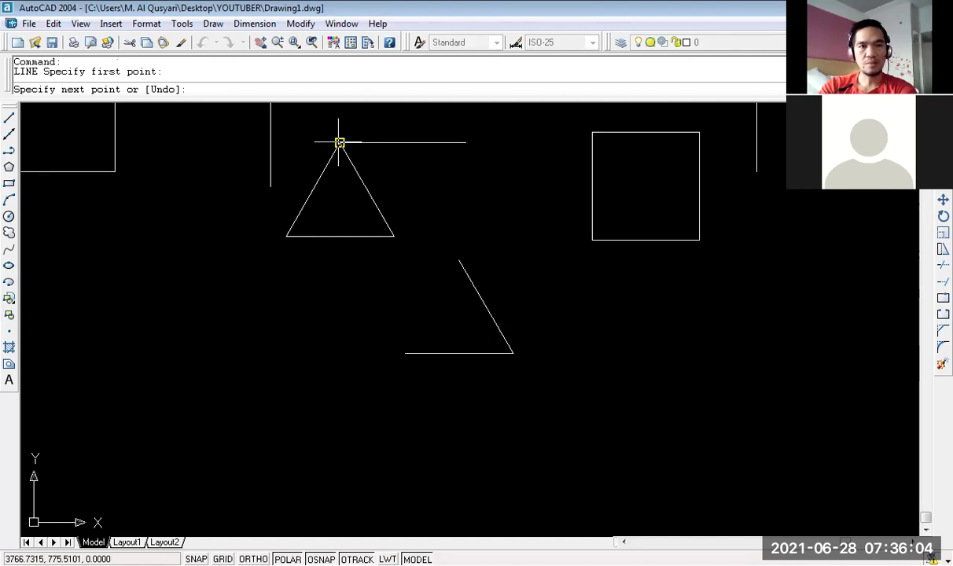
left_click(214, 142)
key("Return")
Draw a vertical reference line from the existing triangle's apex straight down through its base, ending a short way below it.
scroll(307, 201, "down", 4)
middle_click_drag(301, 193, 310, 248)
scroll(327, 213, "up", 5)
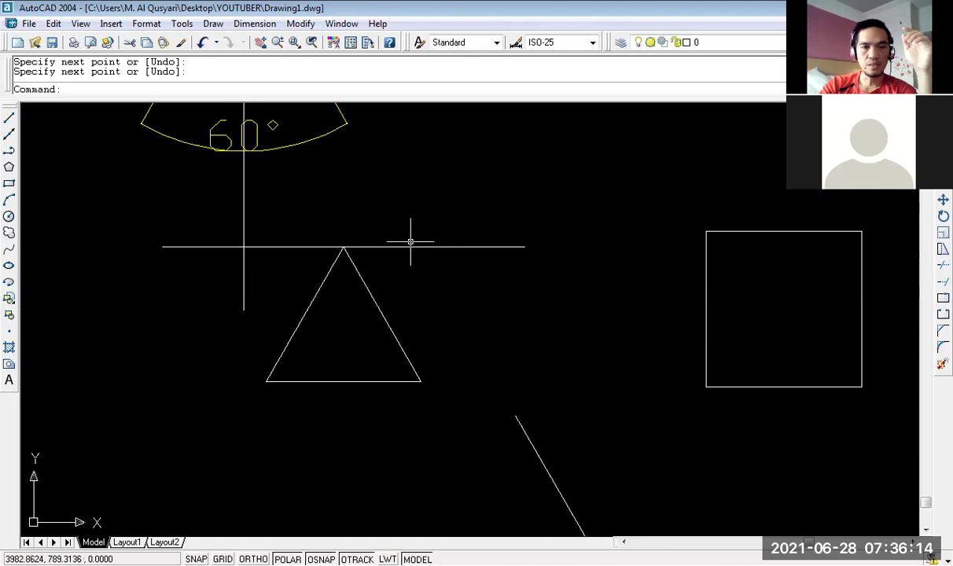
middle_click_drag(415, 271, 444, 193)
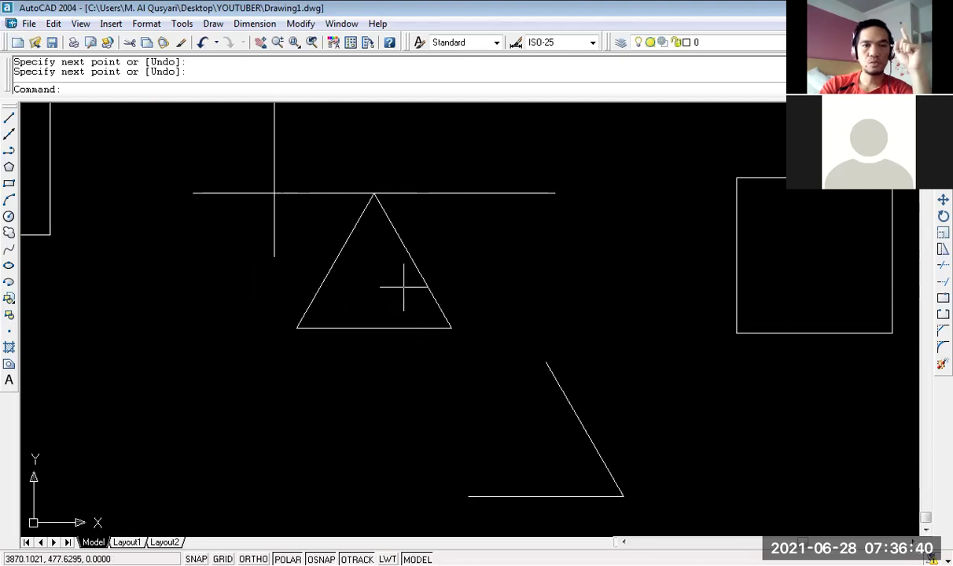
left_click(9, 117)
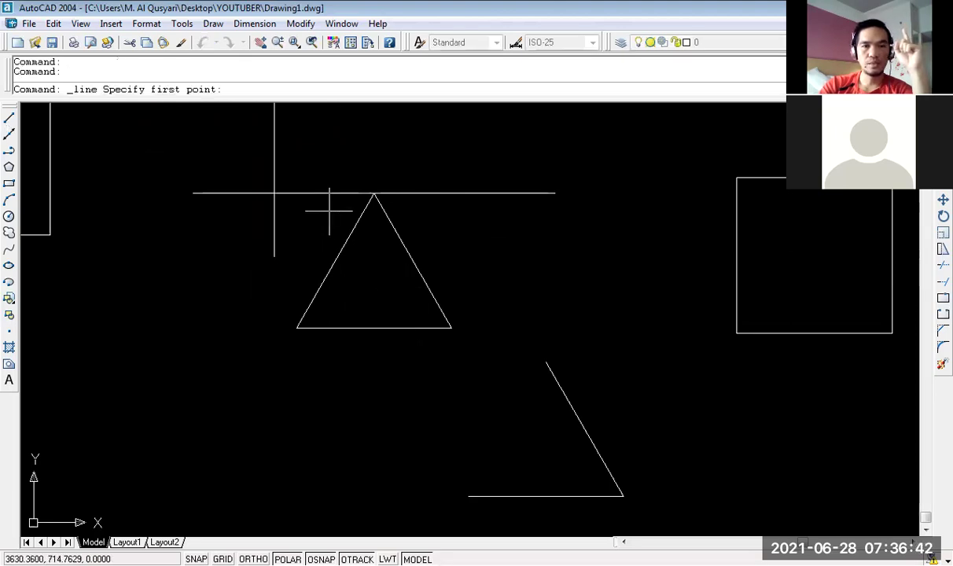
left_click(374, 193)
left_click(374, 382)
key("Return")
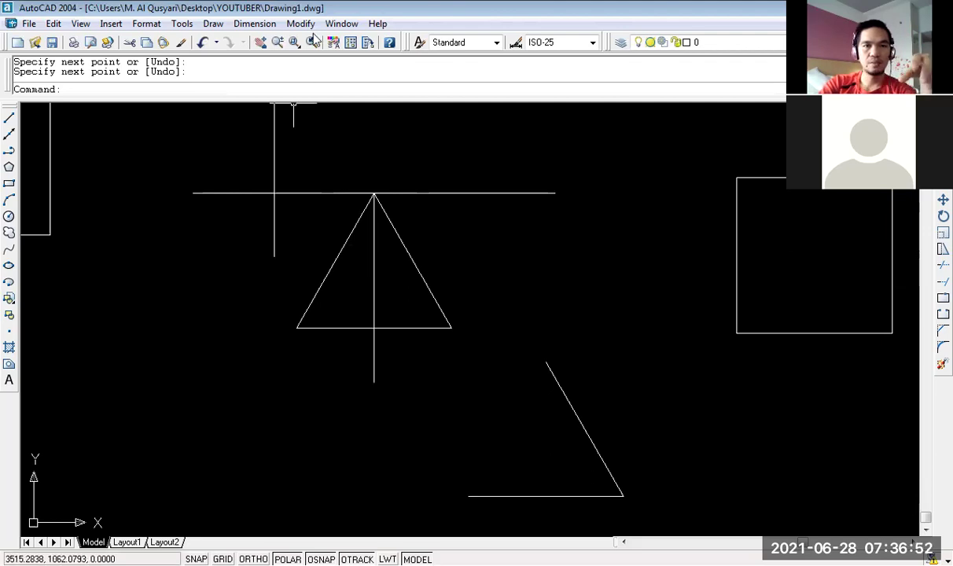
Add an angular dimension between the existing triangle's two slanted sides, placing its arc inside the triangle above the base.
left_click(163, 110)
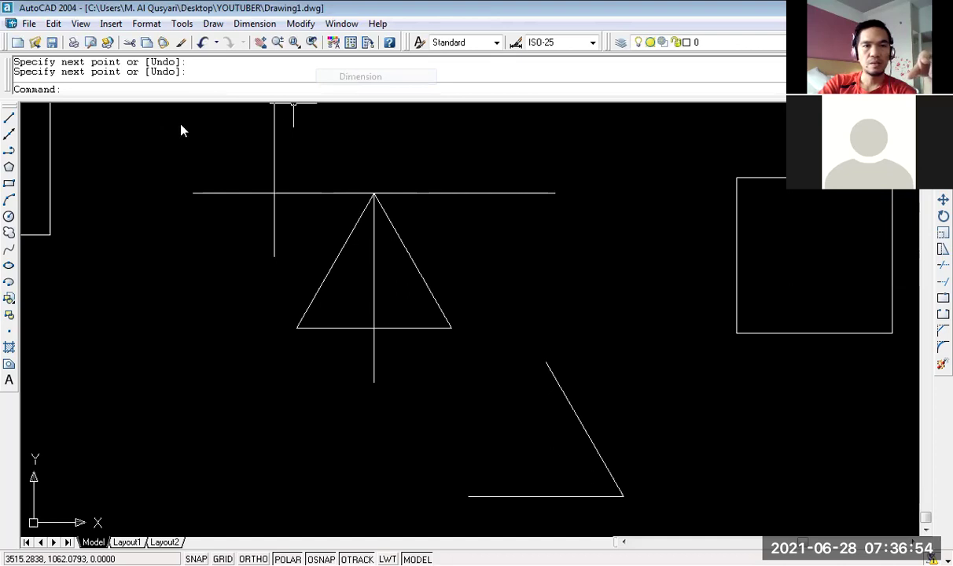
left_click(349, 236)
left_click(400, 240)
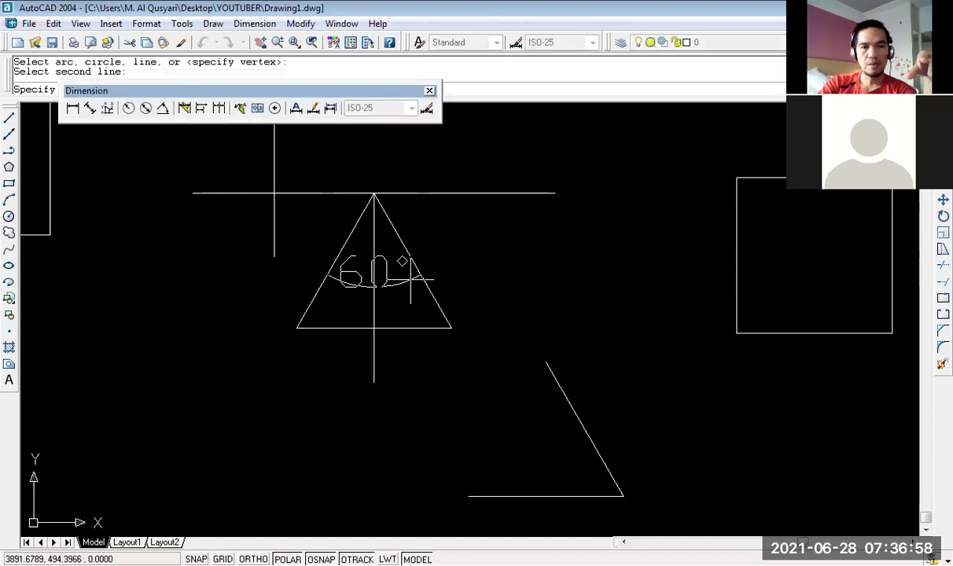
left_click(409, 291)
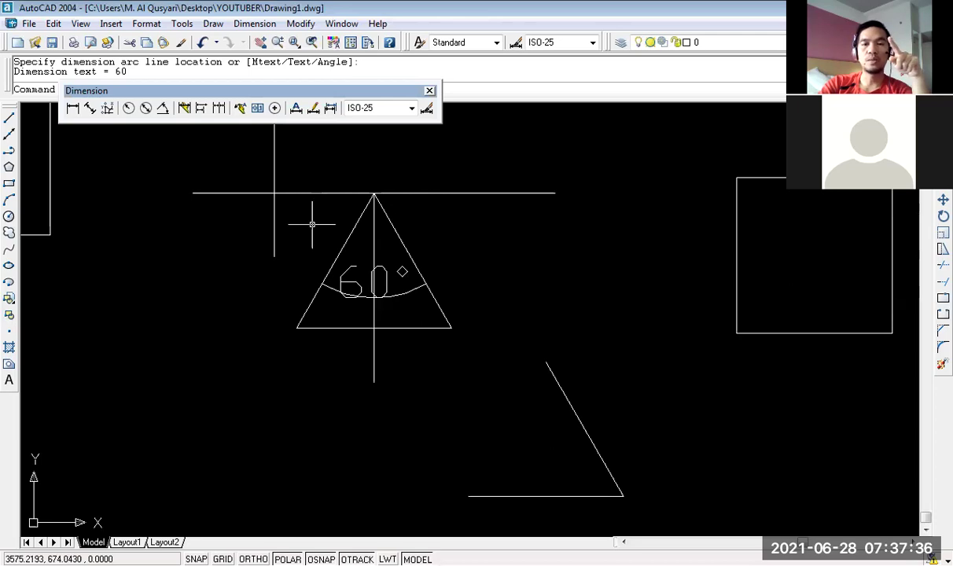
middle_click_drag(341, 222, 309, 167)
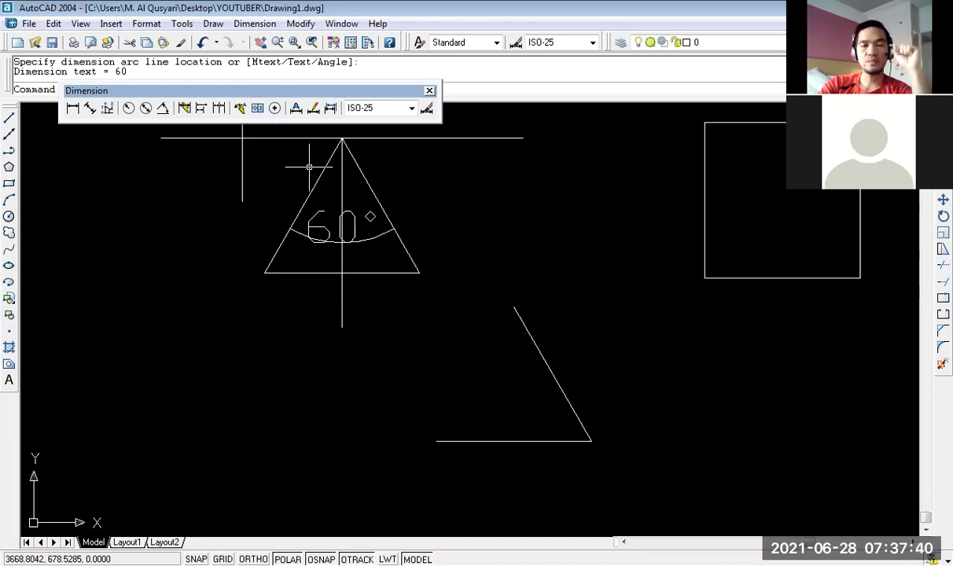
middle_click_drag(421, 305, 404, 222)
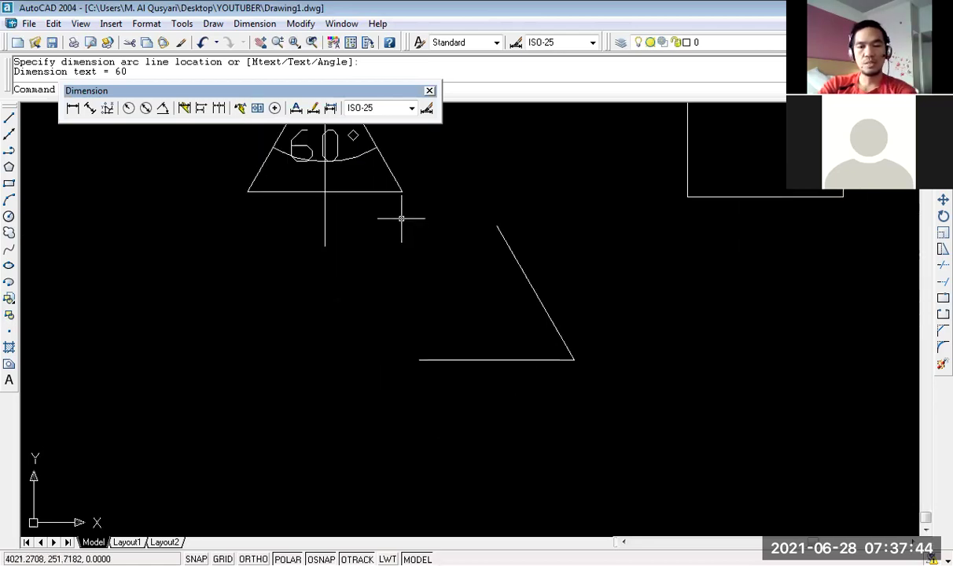
type("l")
key("Return")
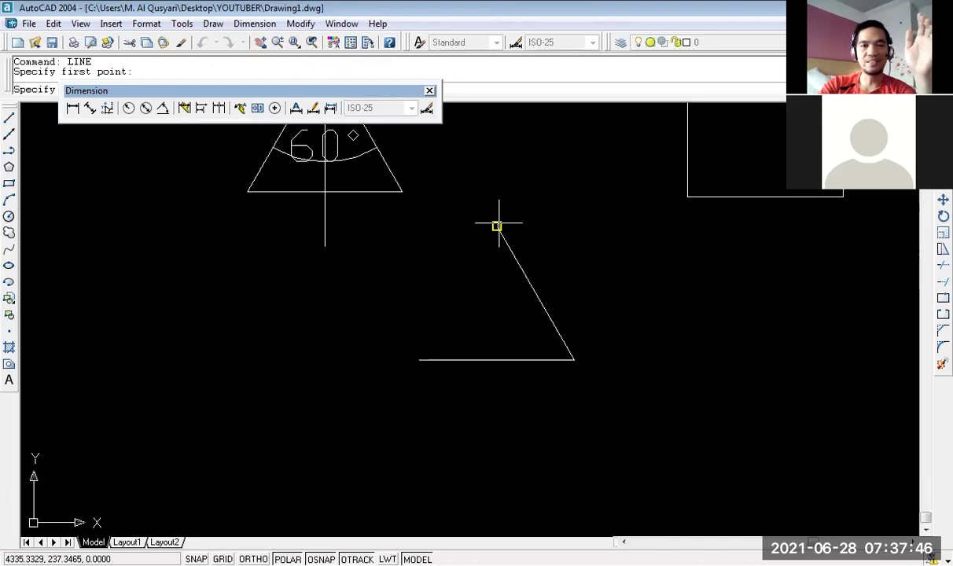
left_click(497, 227)
scroll(574, 189, "down", 1)
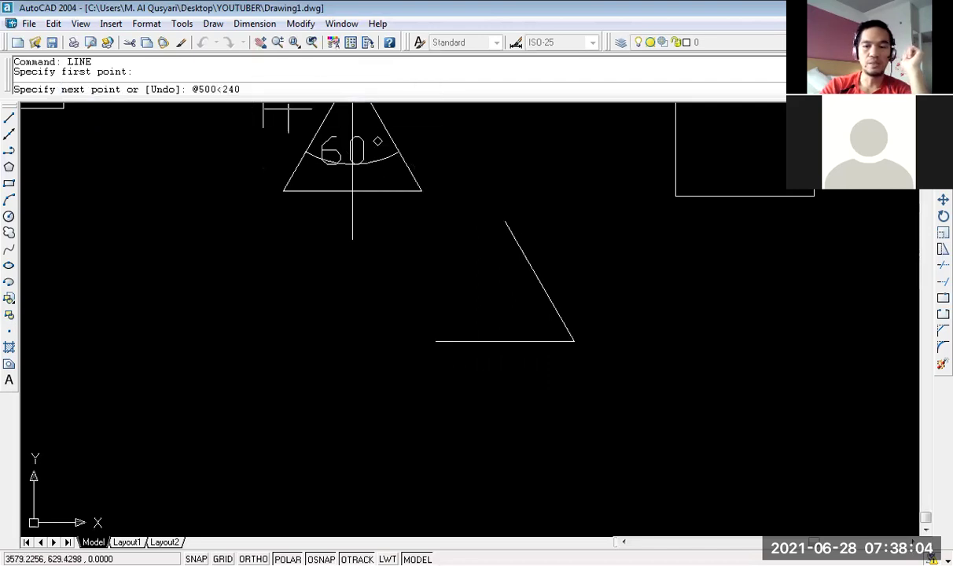
key("Return")
key("Return")
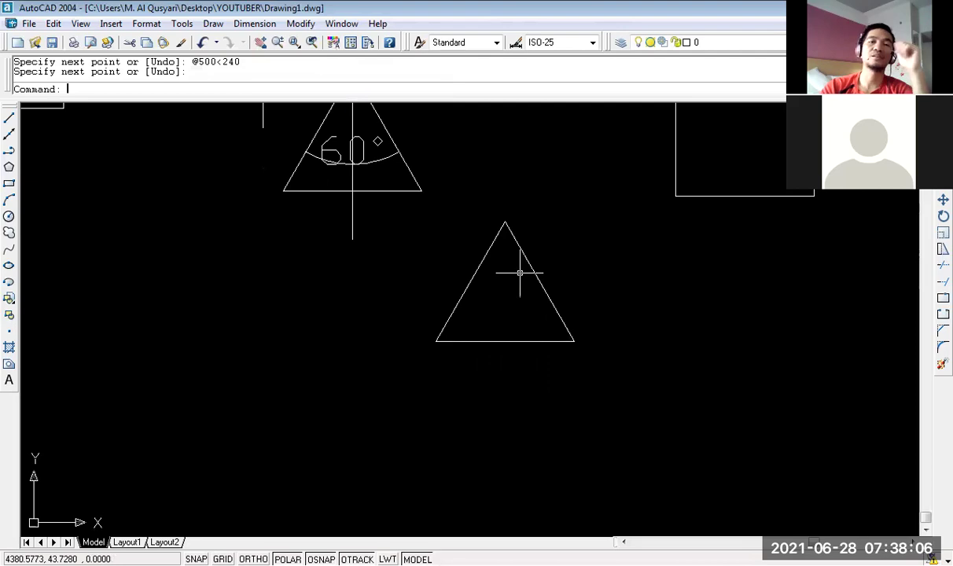
Review the completed triangle together with the angle references, the squares and the loose practice lines above them.
middle_click_drag(517, 254, 524, 191)
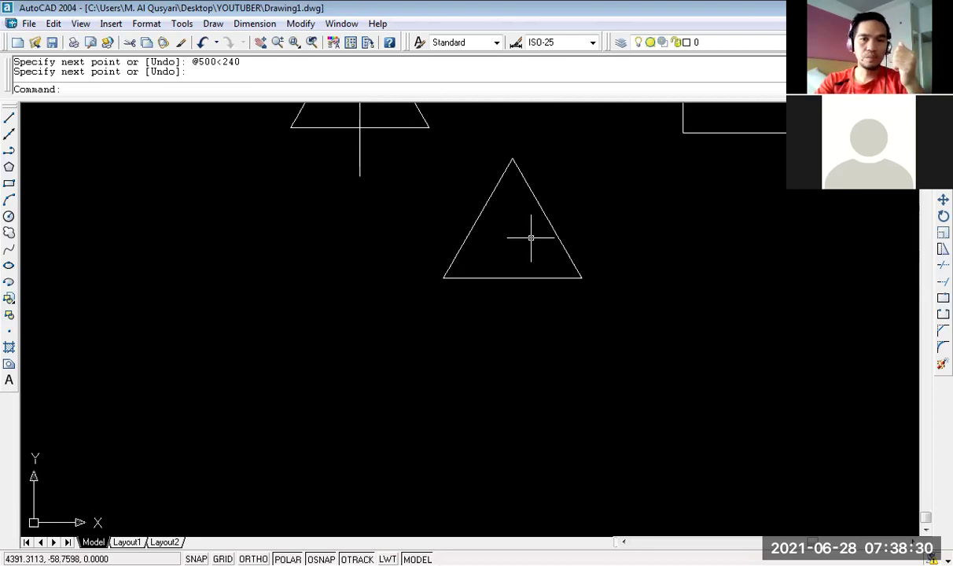
scroll(531, 237, "down", 3)
scroll(530, 236, "down", 2)
mouse_move(526, 183)
middle_mouse_down()
mouse_move(486, 248)
mouse_move(474, 251)
middle_mouse_up()
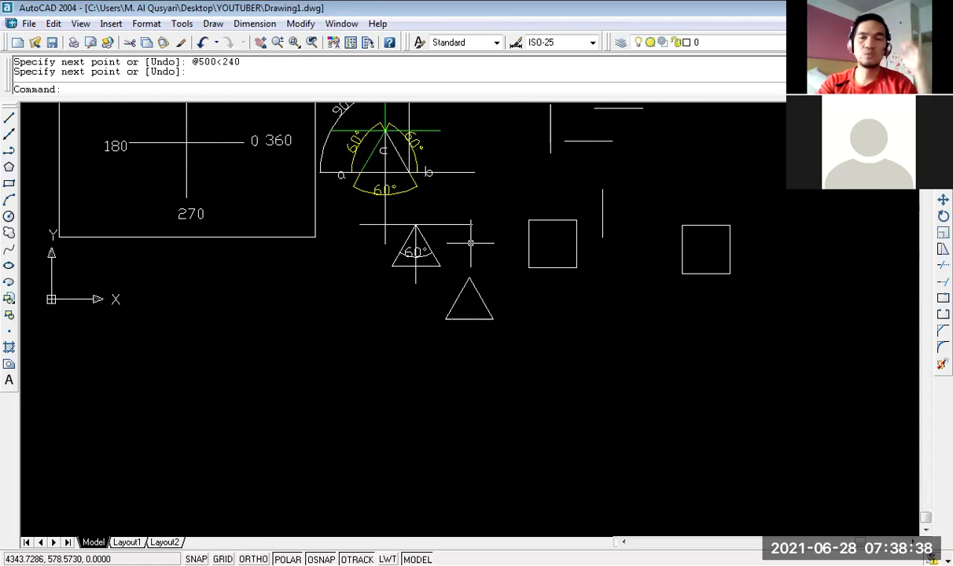
scroll(568, 324, "up", 2)
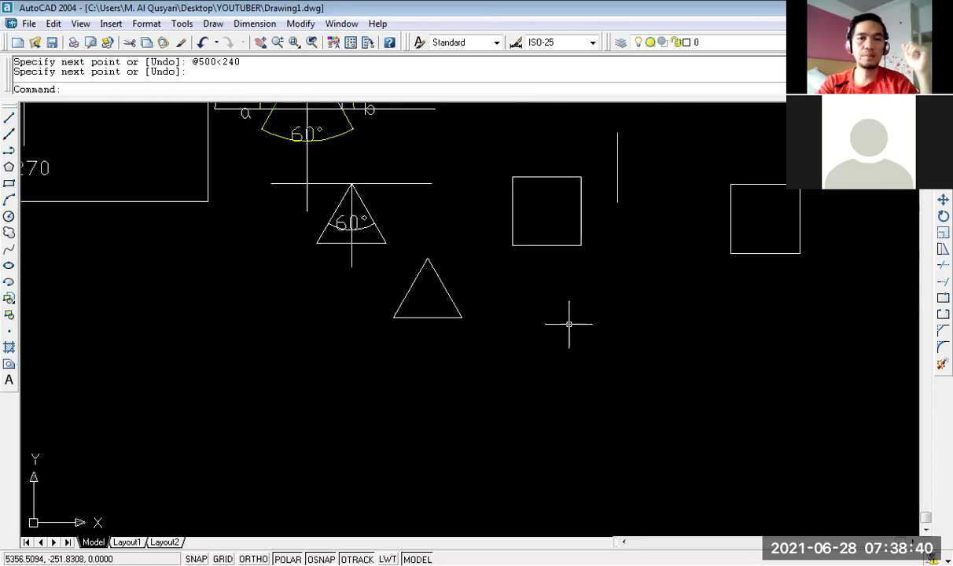
middle_click_drag(568, 273, 552, 279)
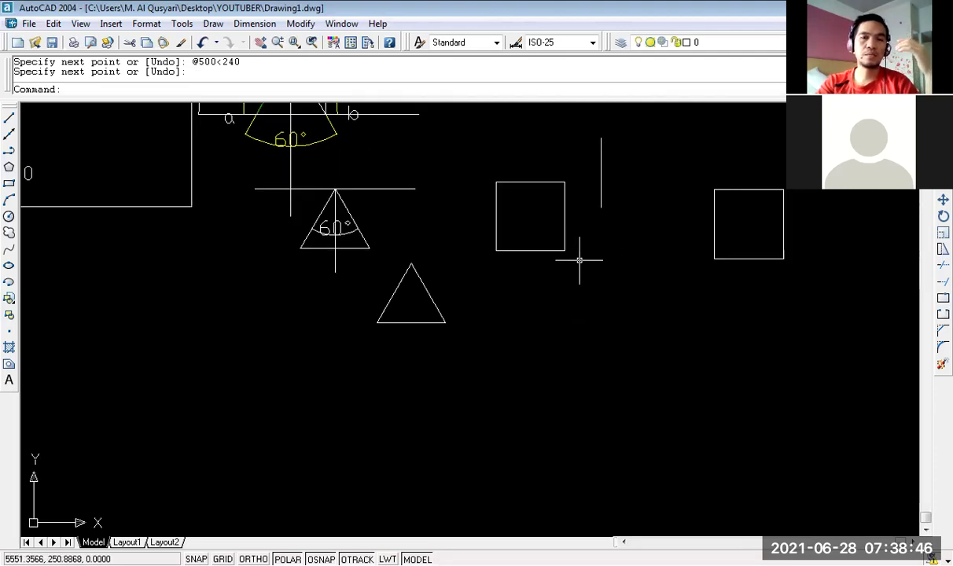
middle_click_drag(580, 260, 508, 281)
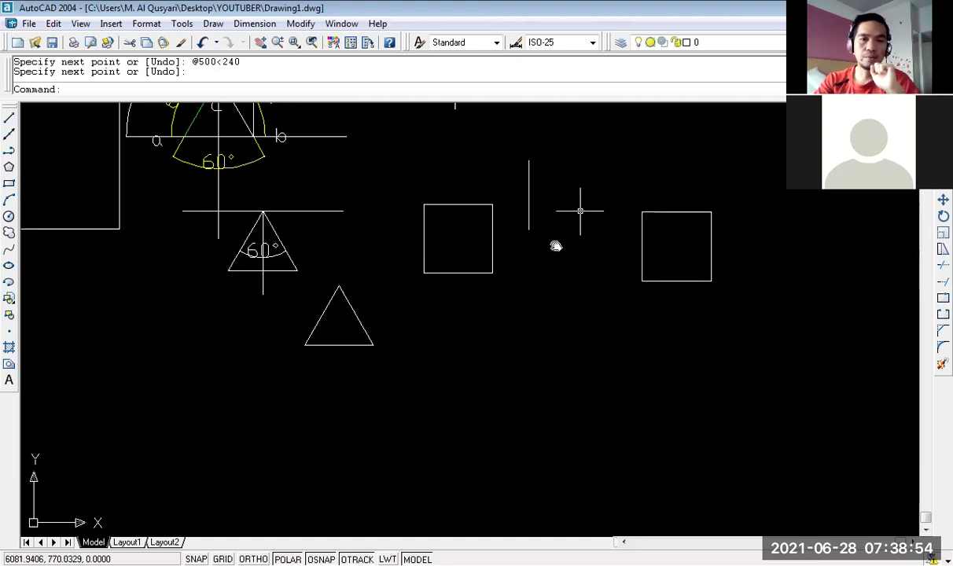
mouse_move(603, 155)
middle_mouse_down()
mouse_move(515, 215)
mouse_move(503, 239)
middle_mouse_up()
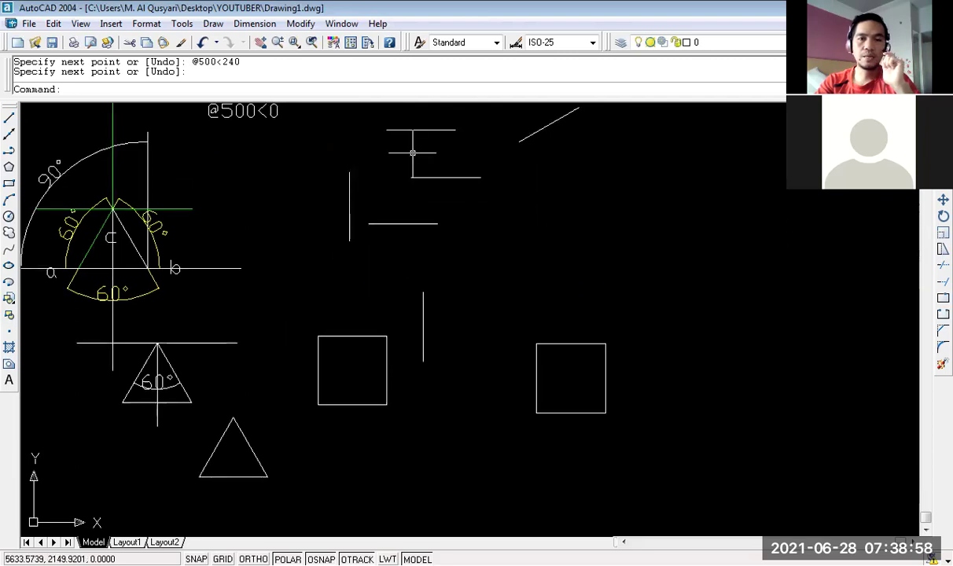
scroll(367, 162, "up", 2)
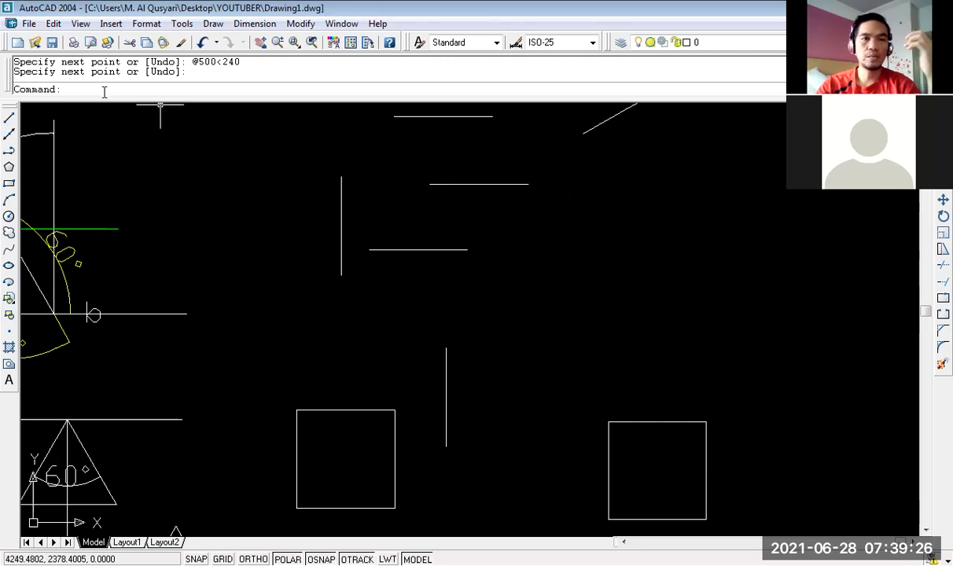
Move the middle horizontal practice line by its midpoint with the MOVE command to a free point up and right, at about 6569,2079.
type("MO")
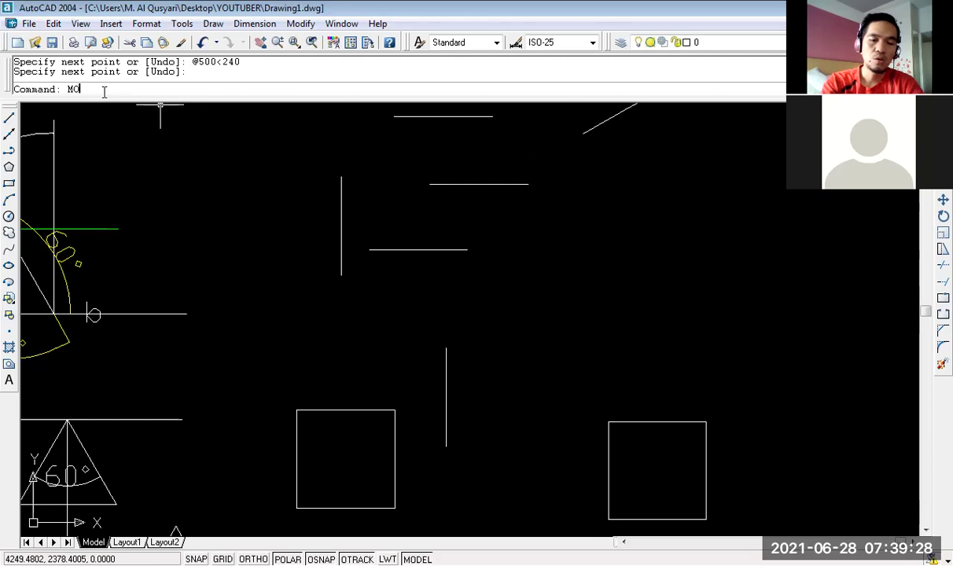
type("VE")
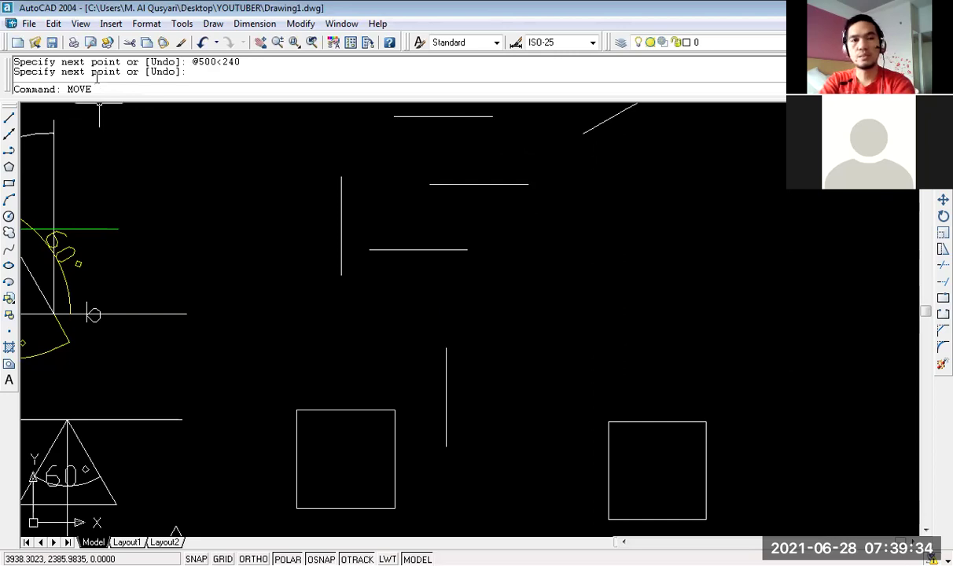
key("Return")
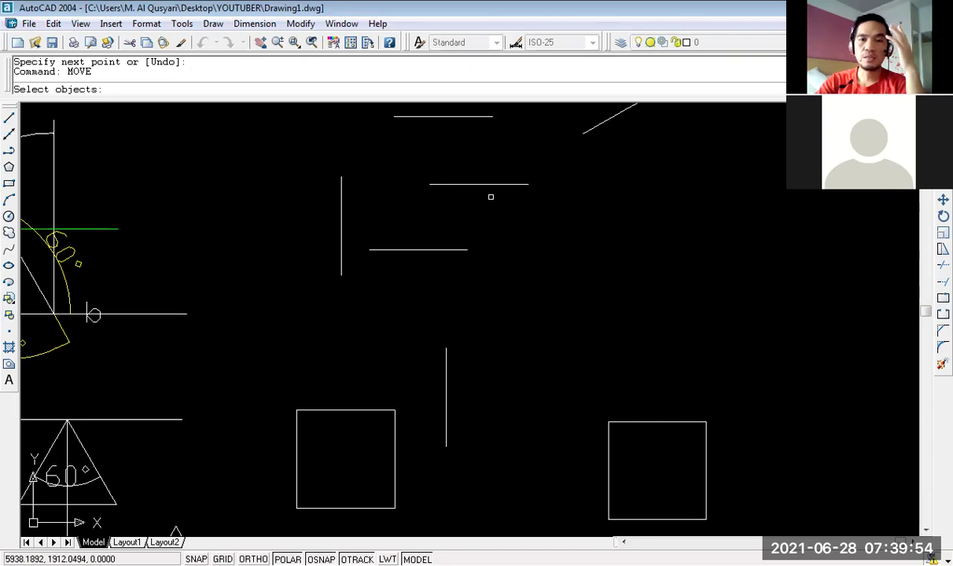
left_click(501, 185)
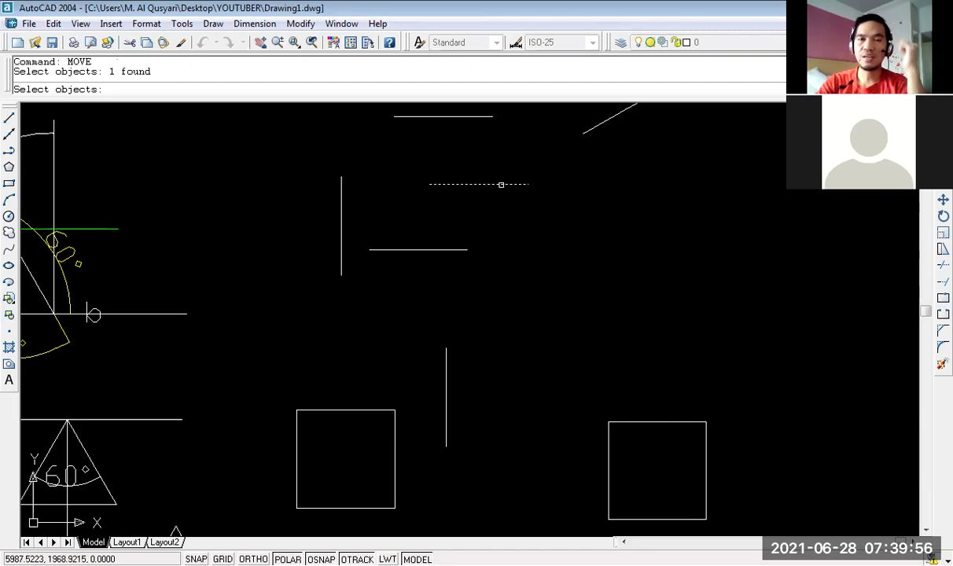
scroll(501, 215, "up", 2)
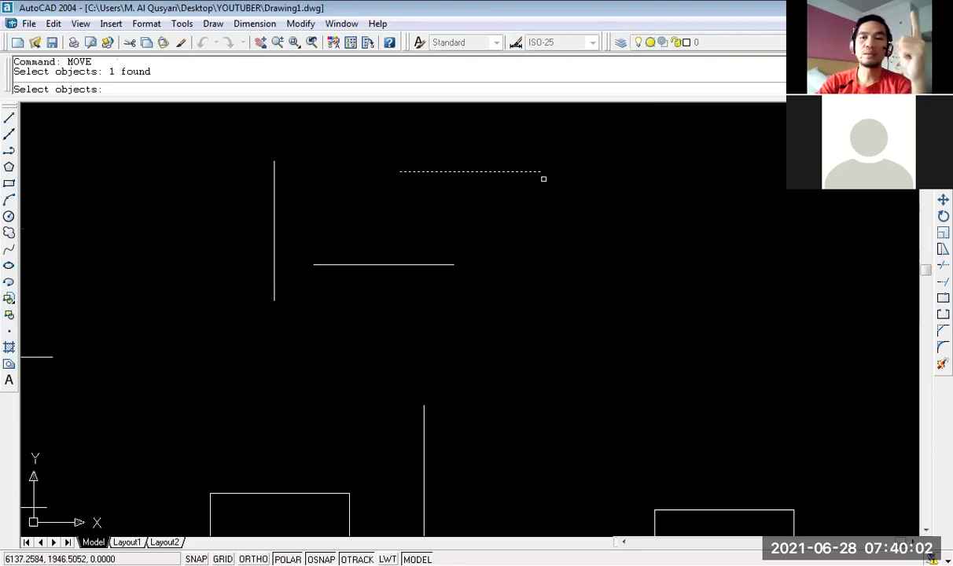
key("Return")
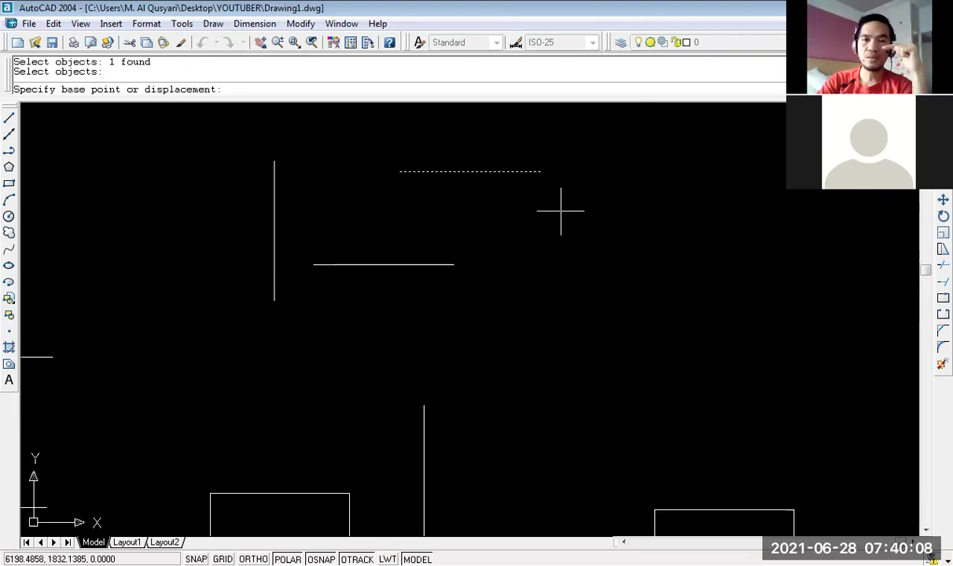
left_click(470, 171)
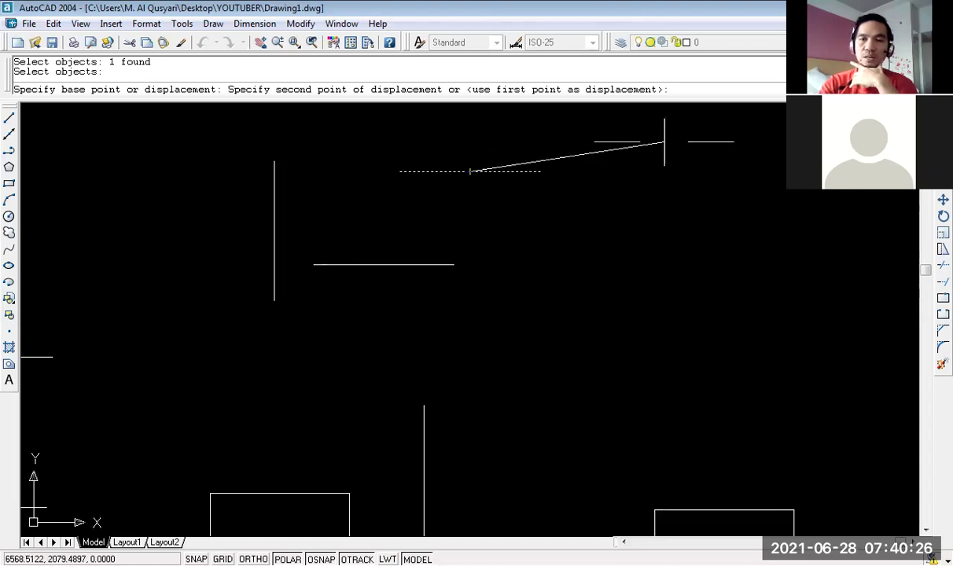
left_click(665, 141)
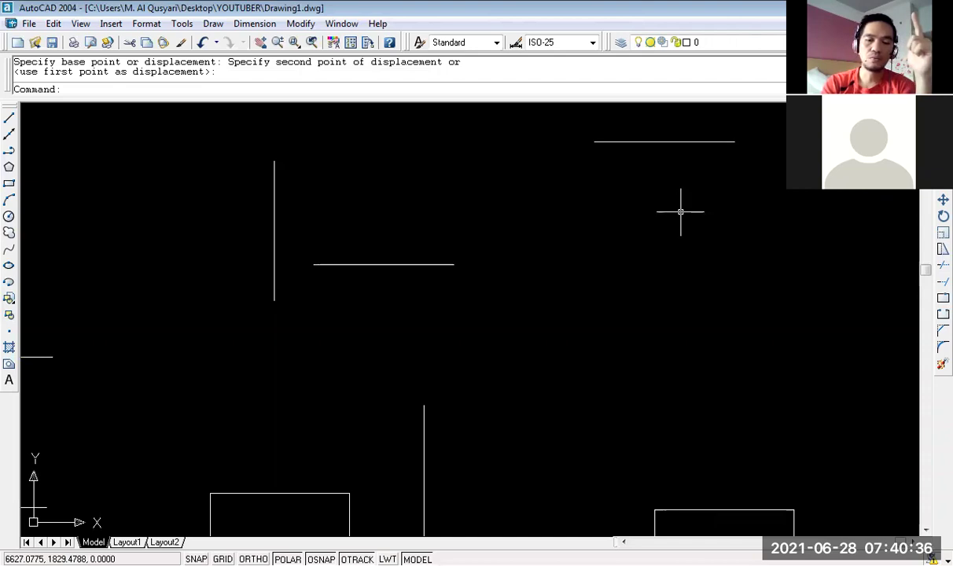
Move the same horizontal line by its midpoint to about 5477,1715, just above the other horizontal line beside the vertical one.
type("MOVE")
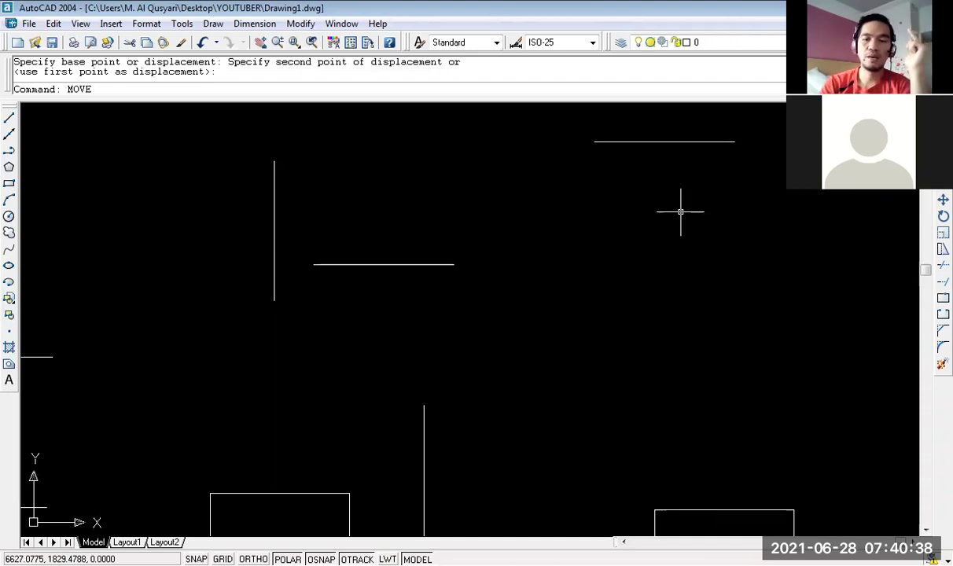
key("Return")
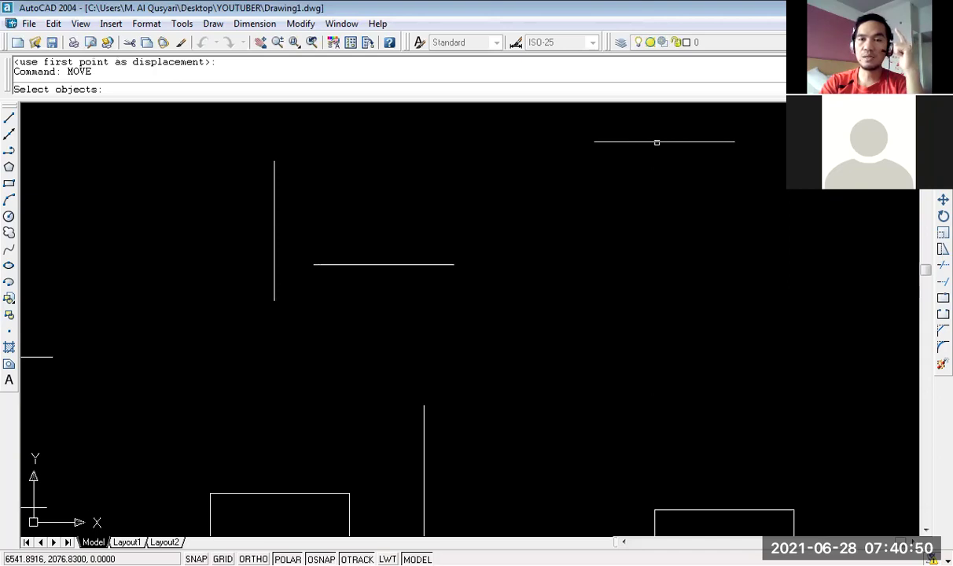
left_click(657, 142)
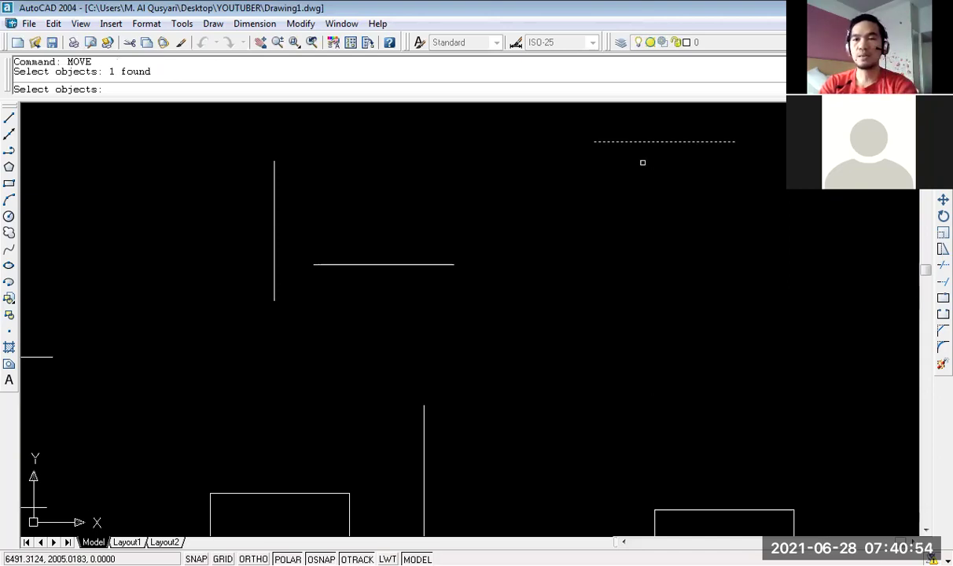
key("Return")
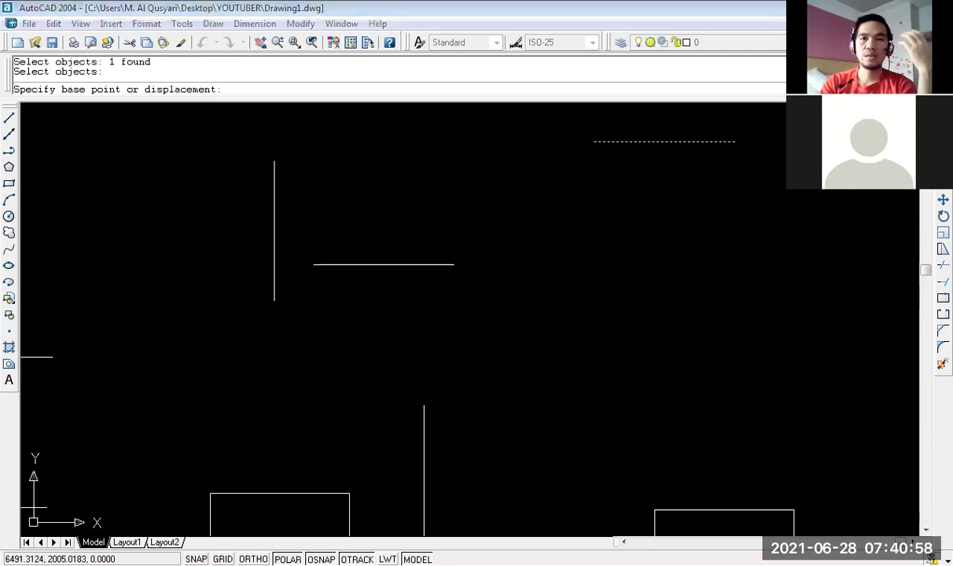
left_click(665, 142)
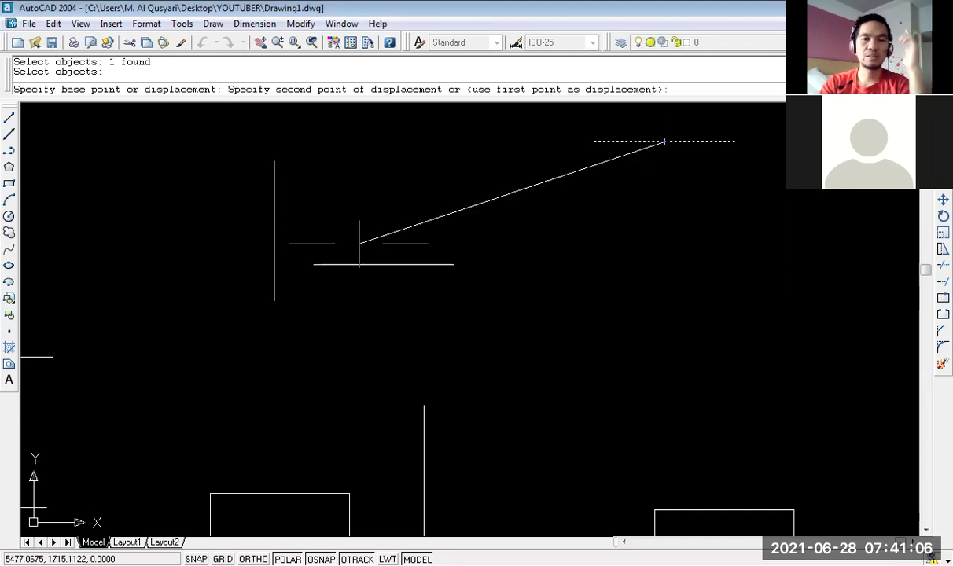
left_click(359, 244)
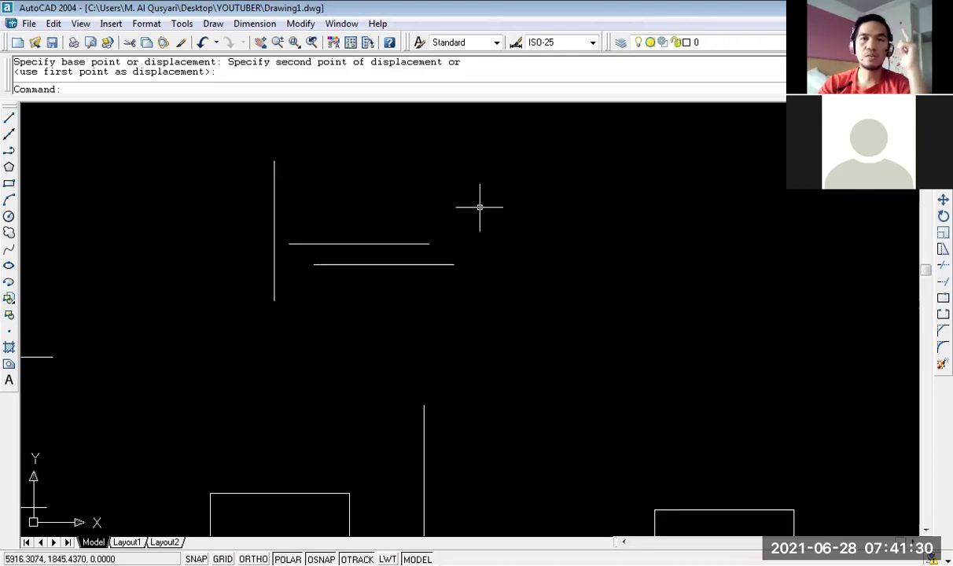
Move the upper horizontal practice line with the MOVE command, from its right endpoint to the top endpoint of the vertical line.
type("M")
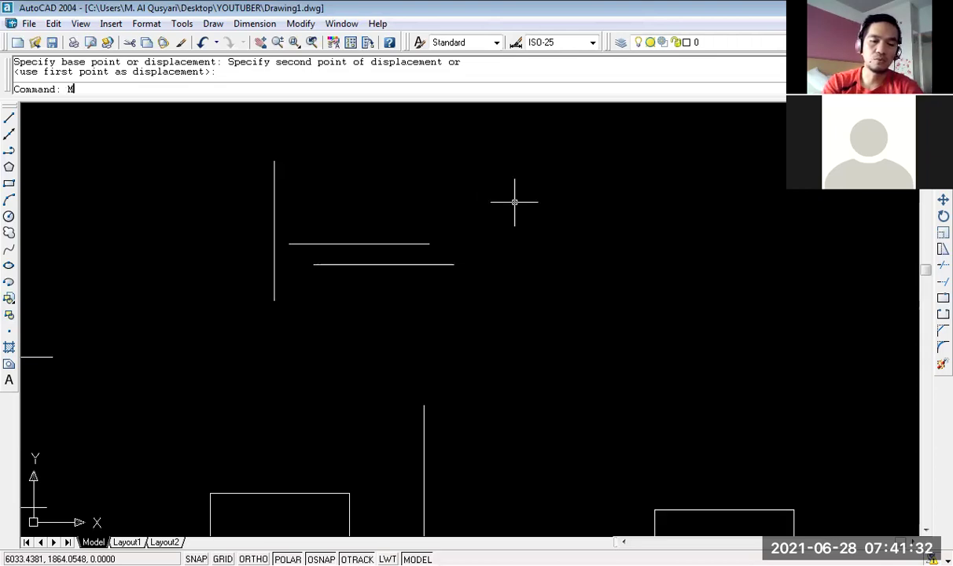
type("OVE")
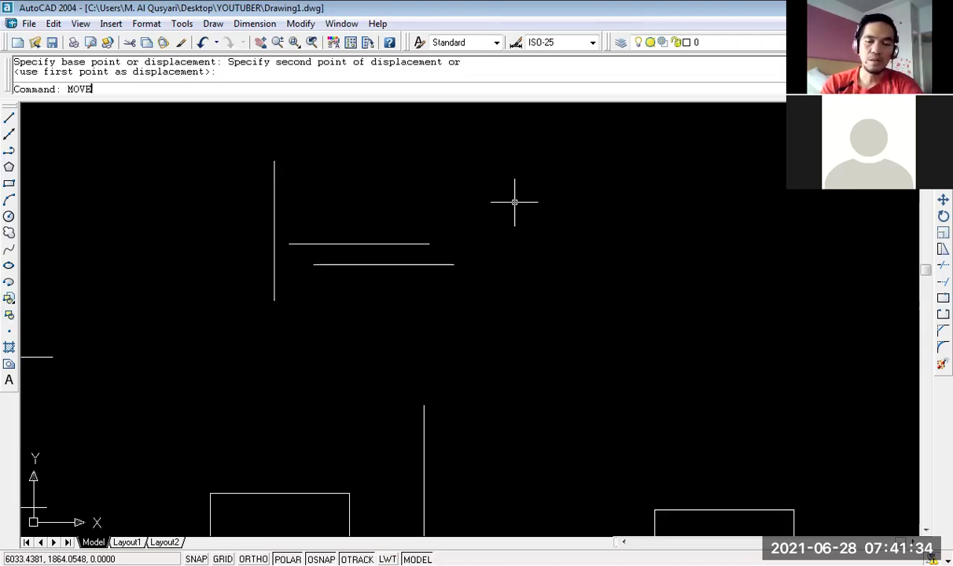
key("Return")
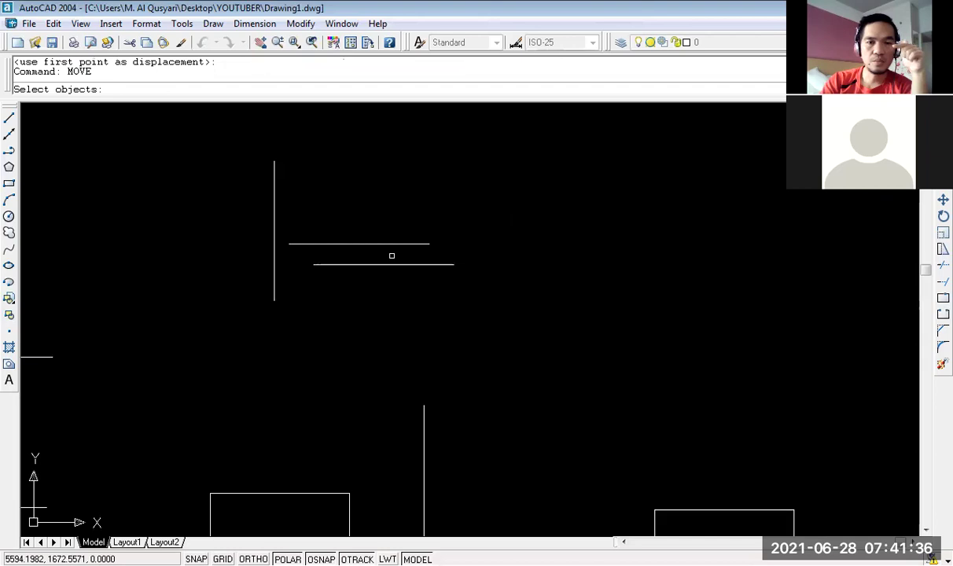
left_click(381, 242)
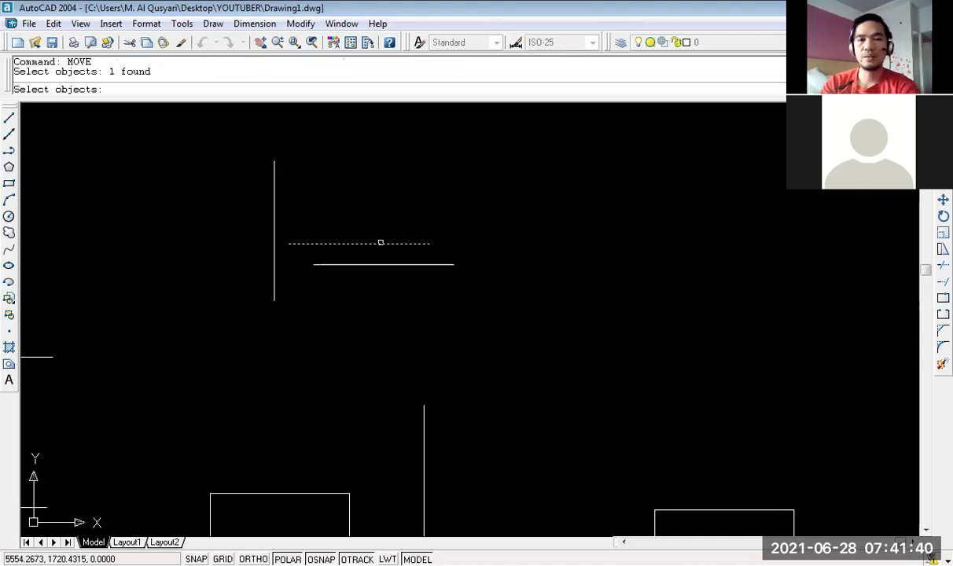
key("Return")
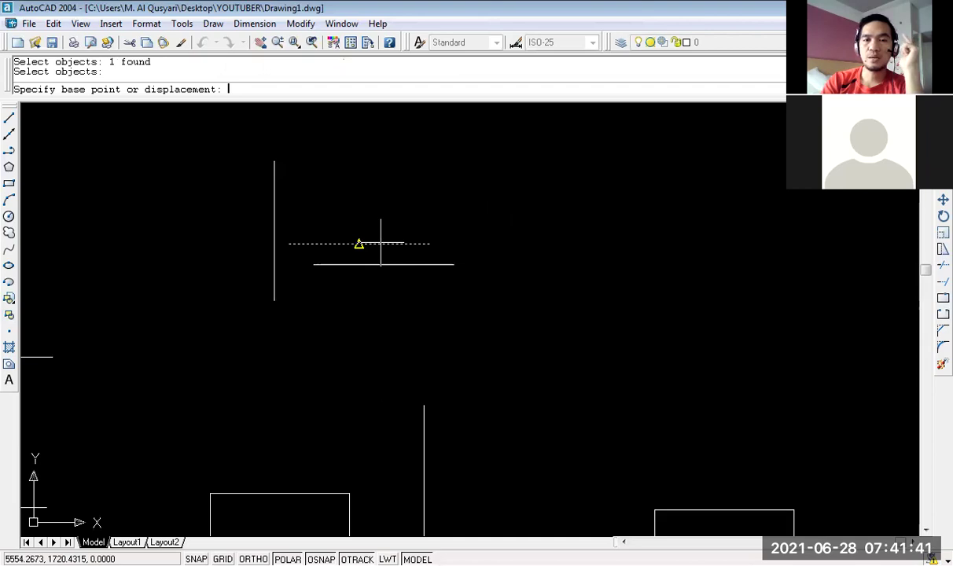
left_click(429, 244)
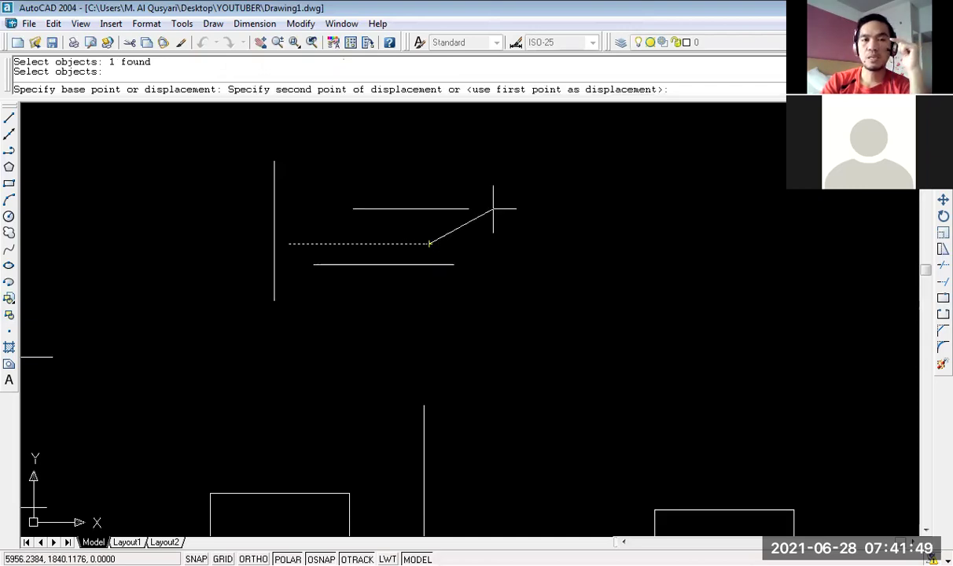
left_click(273, 160)
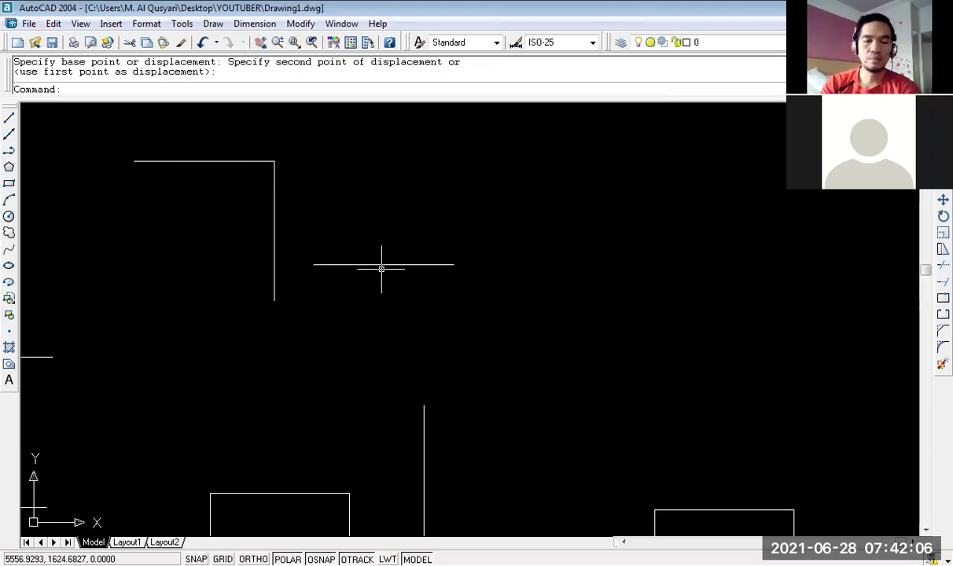
Move the remaining horizontal line beside the vertical one by its midpoint onto the vertical line's bottom endpoint.
type("M")
key("Return")
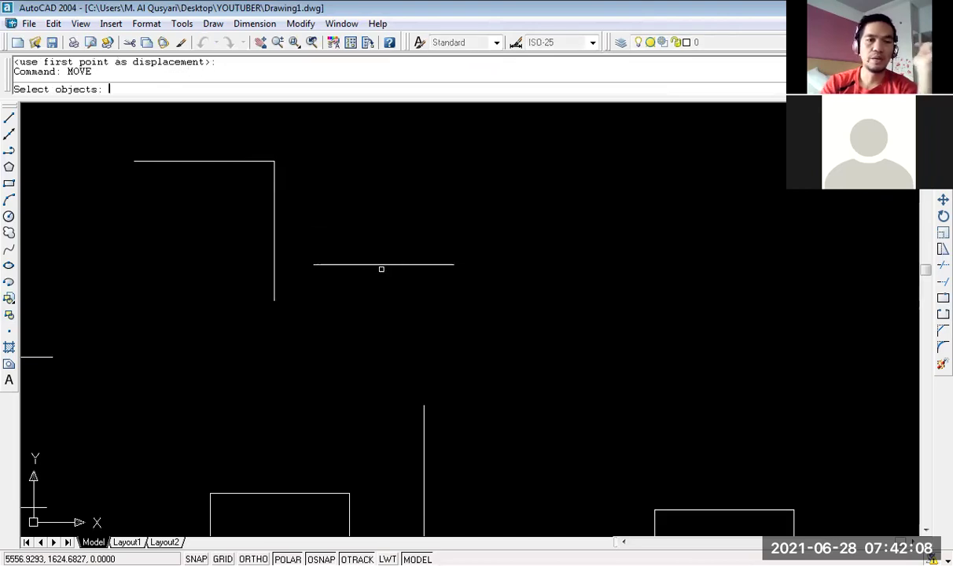
left_click(419, 265)
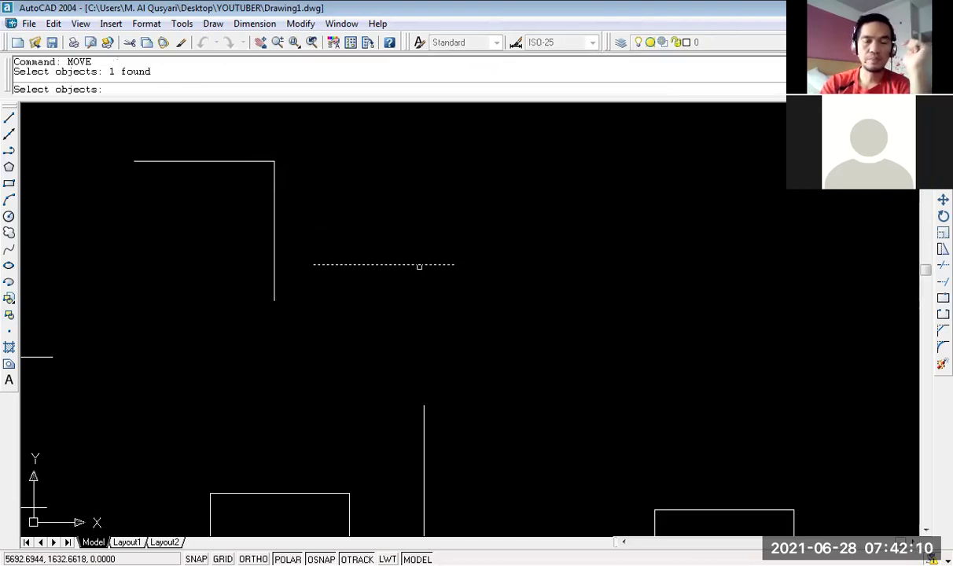
key("Return")
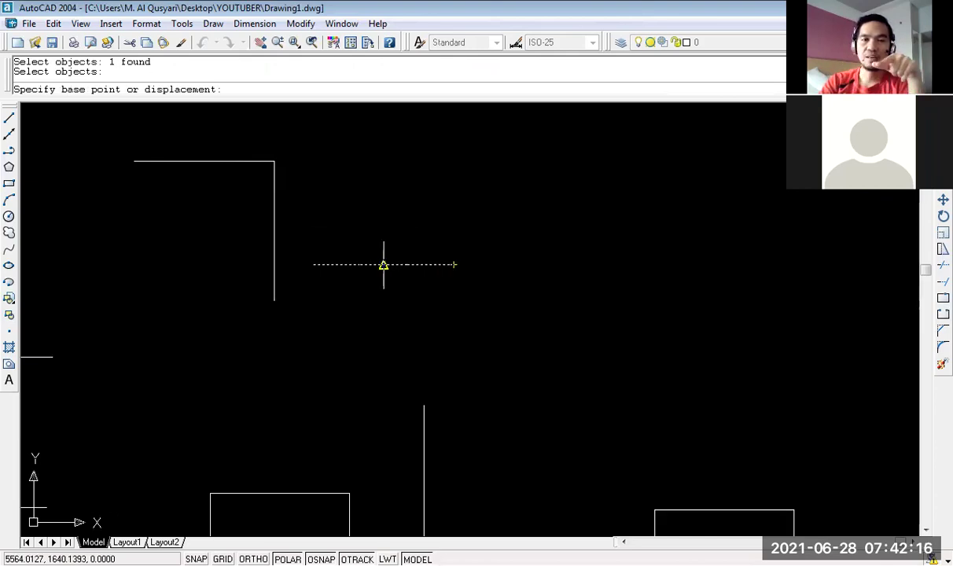
left_click(384, 265)
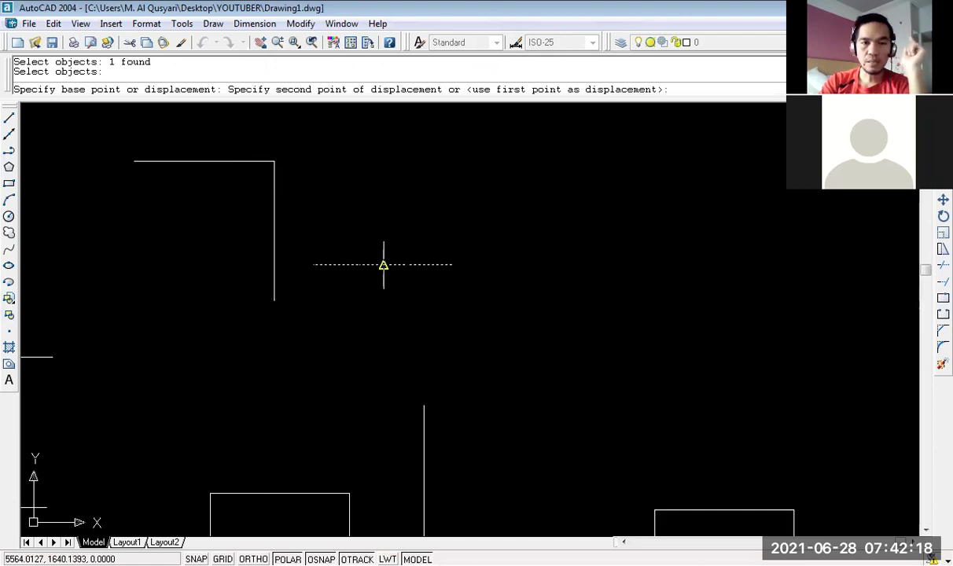
left_click(273, 300)
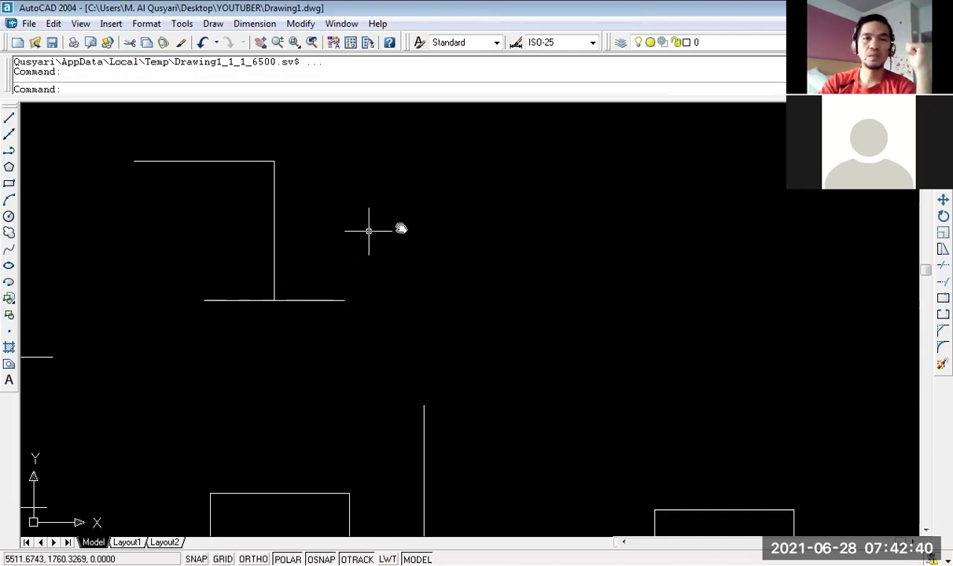
Move the separate vertical line between the squares, using a free base point beside it and second point about 5588,1466, under the lower horizontal line's right end.
middle_click_drag(370, 230, 435, 227)
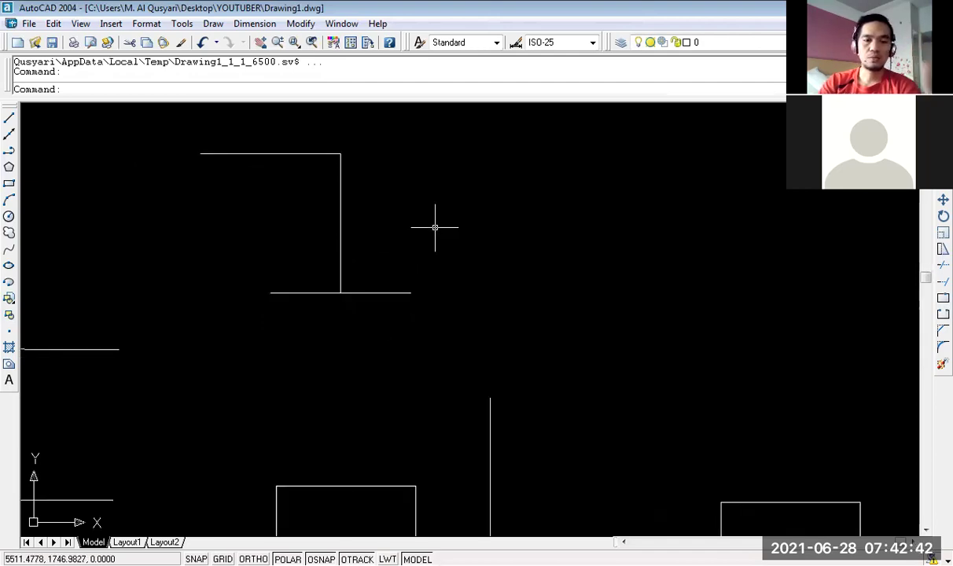
type("MOVE")
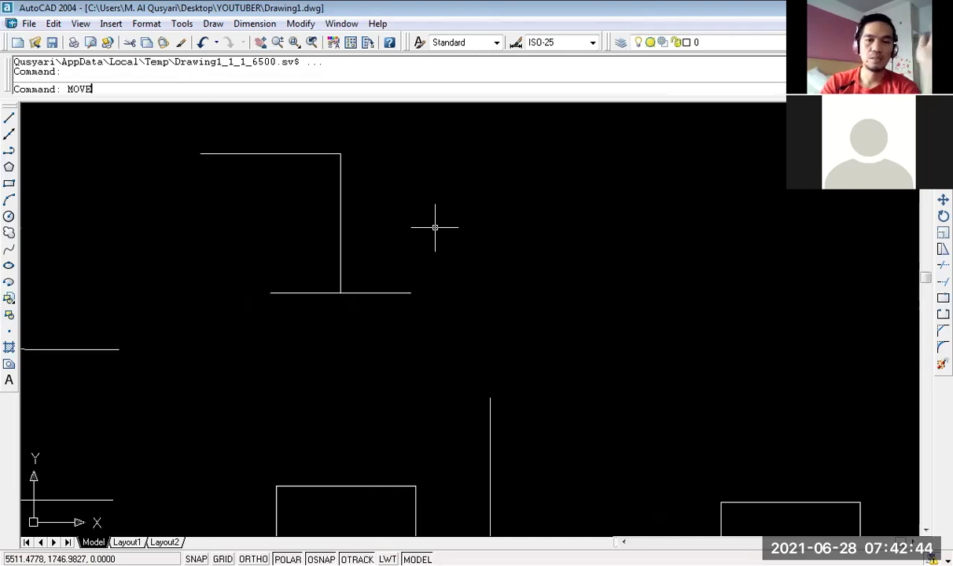
key("Return")
mouse_move(556, 293)
middle_mouse_down()
mouse_move(461, 180)
mouse_move(334, 118)
middle_mouse_up()
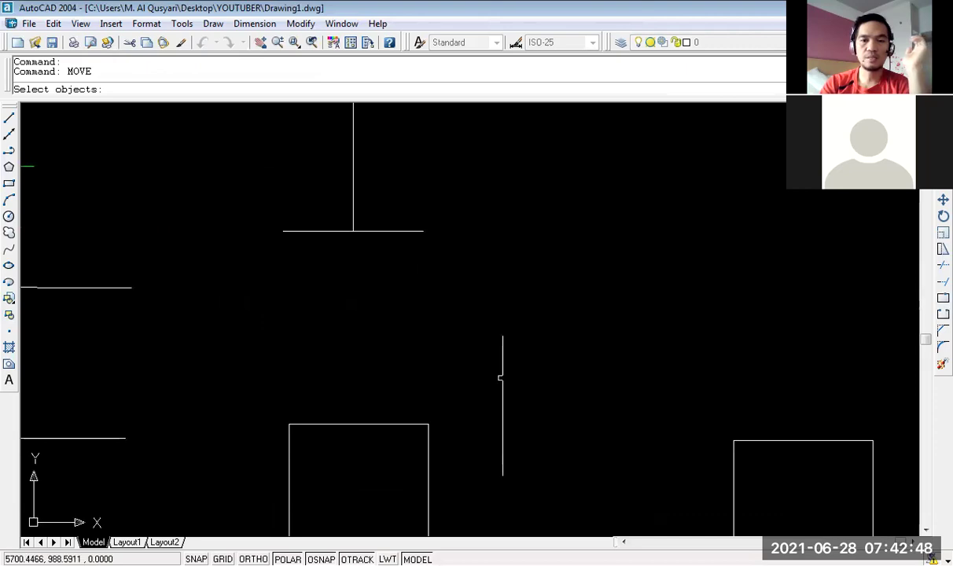
middle_click_drag(519, 392, 513, 254)
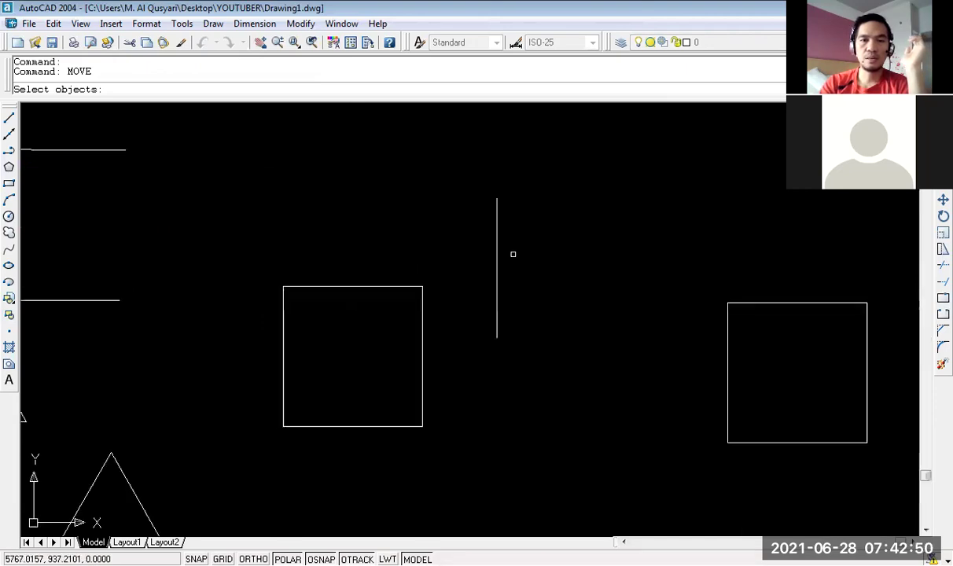
left_click(497, 222)
key("Return")
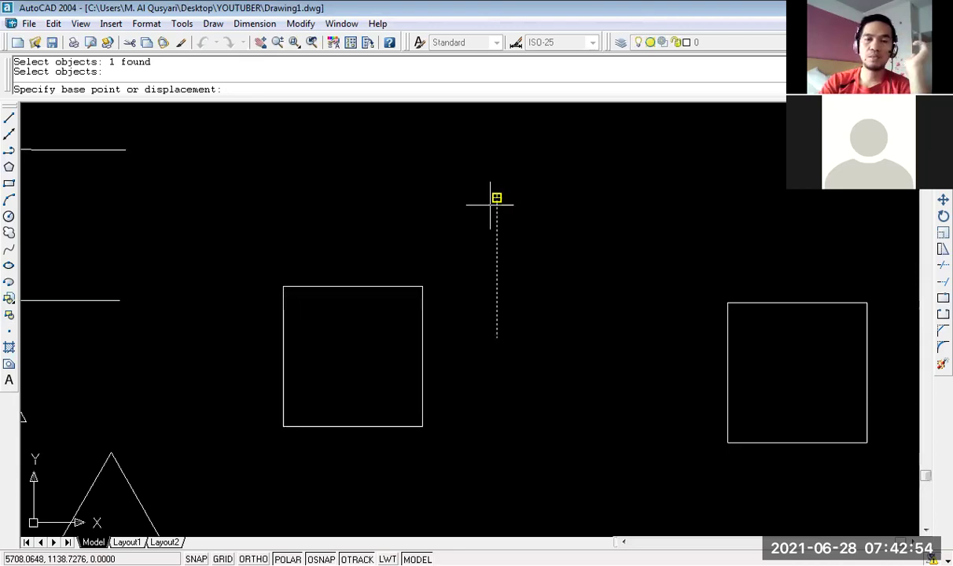
left_click(543, 209)
scroll(543, 209, "down", 1)
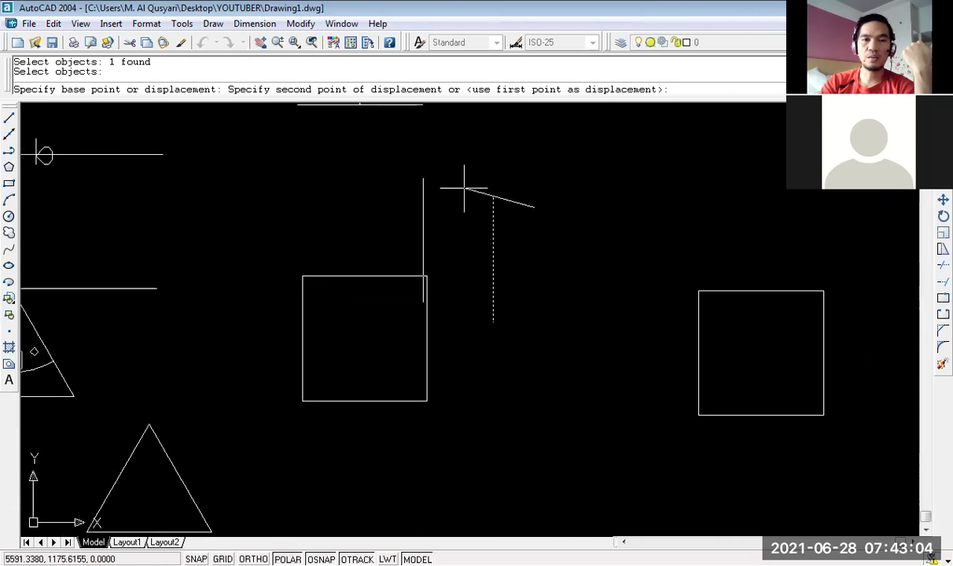
mouse_move(472, 277)
middle_mouse_down()
mouse_move(466, 332)
mouse_move(452, 346)
middle_mouse_up()
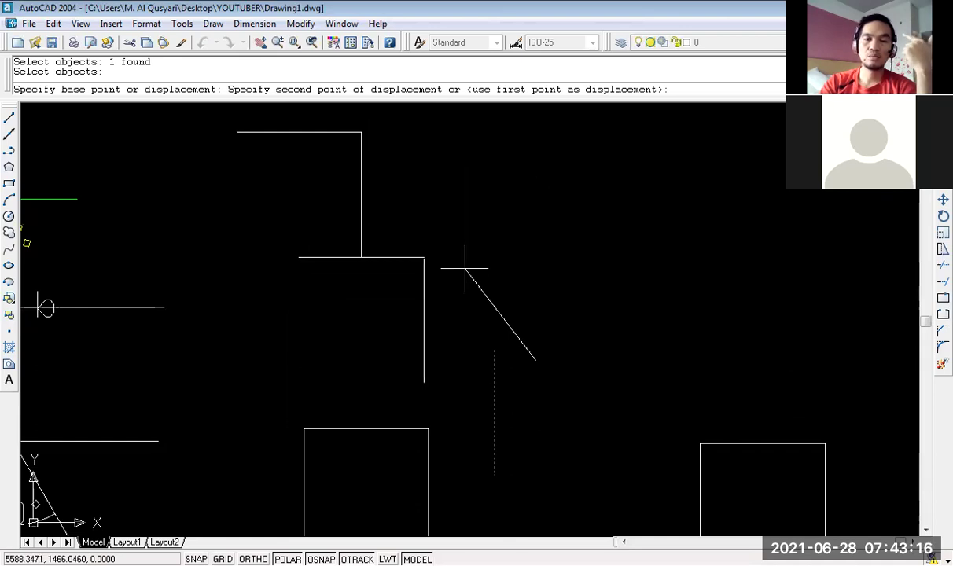
left_click(465, 268)
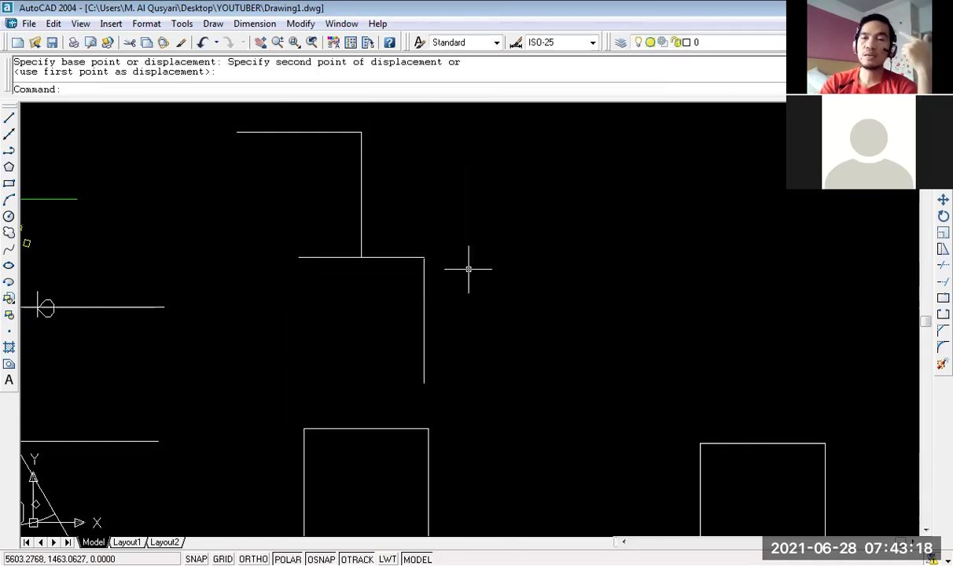
Inspect up close the corner of the freely placed vertical line and the endpoint-snapped upper corner, and compare how they meet.
scroll(454, 272, "up", 5)
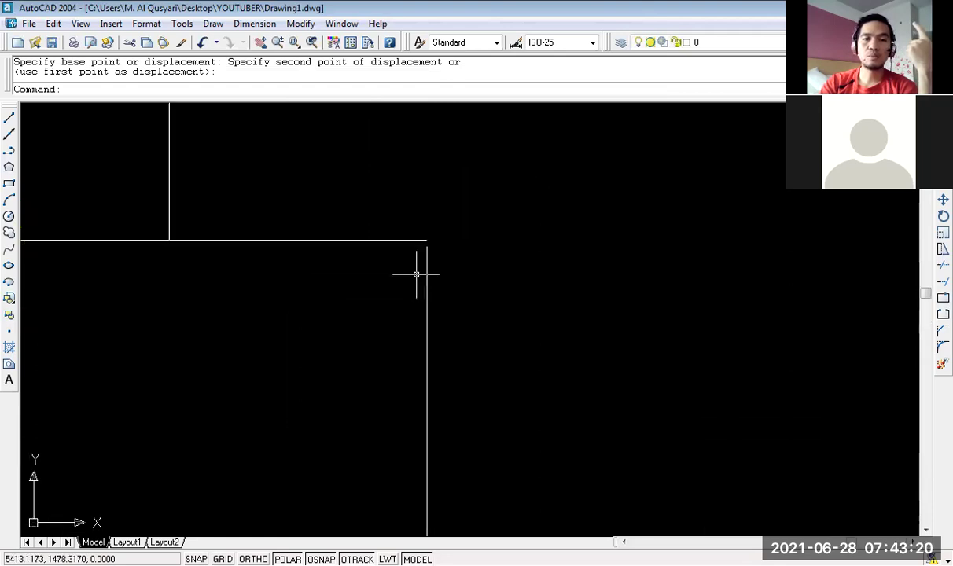
scroll(448, 225, "up", 3)
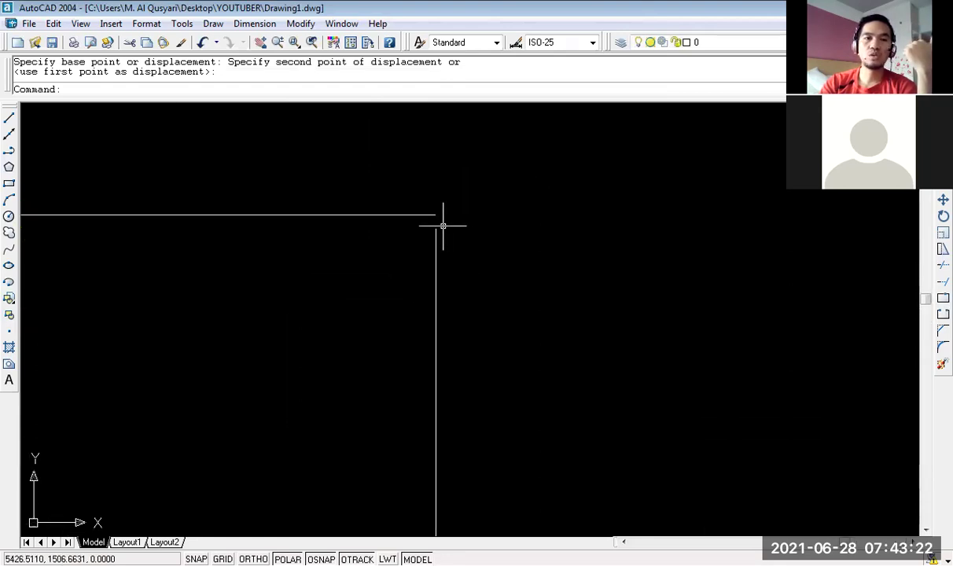
scroll(442, 226, "down", 3)
middle_click_drag(443, 222, 430, 324)
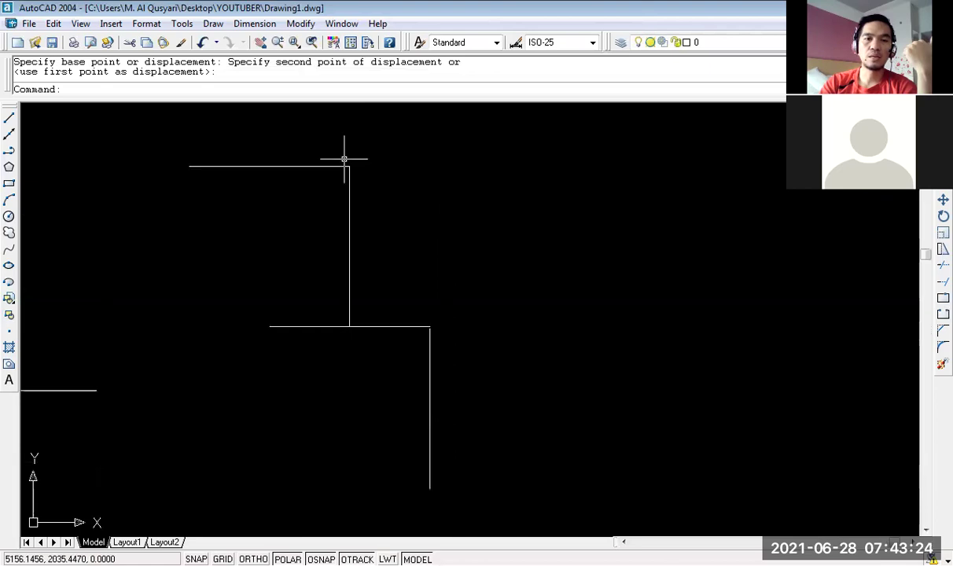
scroll(345, 160, "up", 4)
scroll(346, 165, "up", 2)
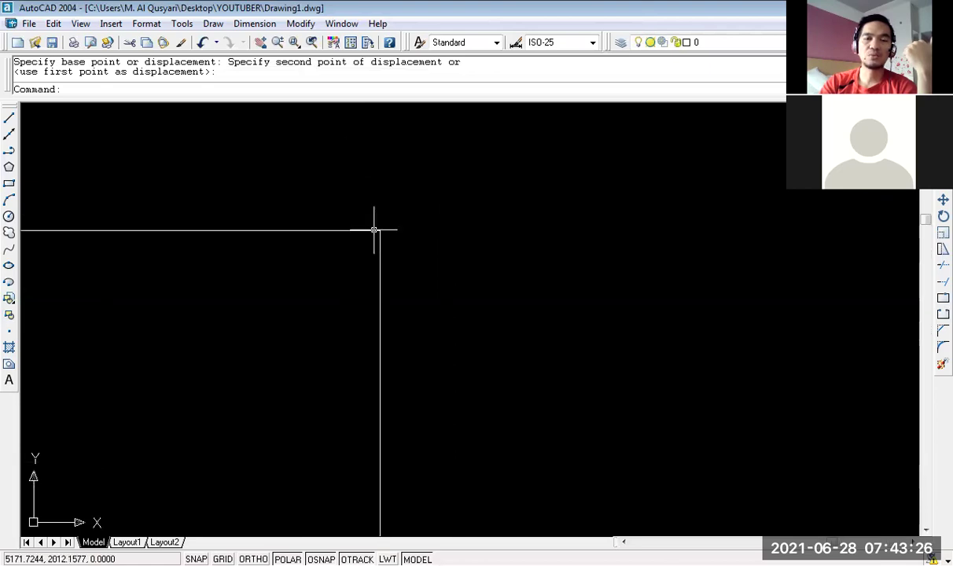
scroll(374, 230, "down", 2)
scroll(376, 228, "down", 4)
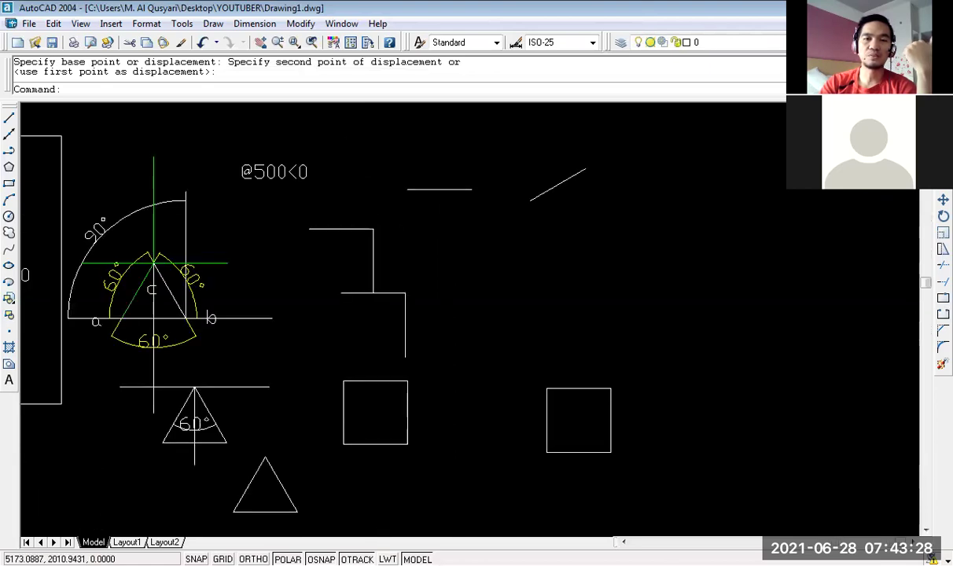
scroll(420, 317, "up", 2)
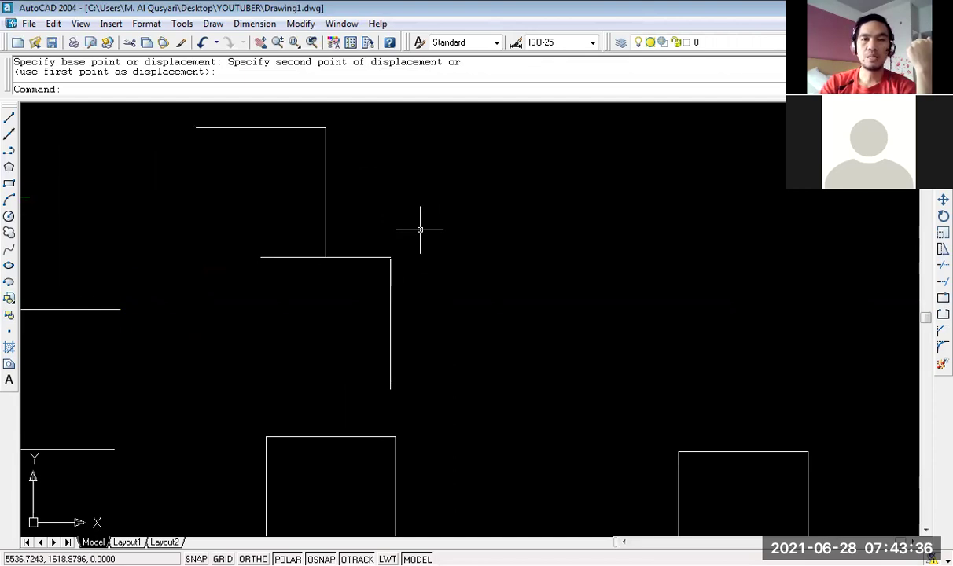
scroll(425, 229, "down", 1)
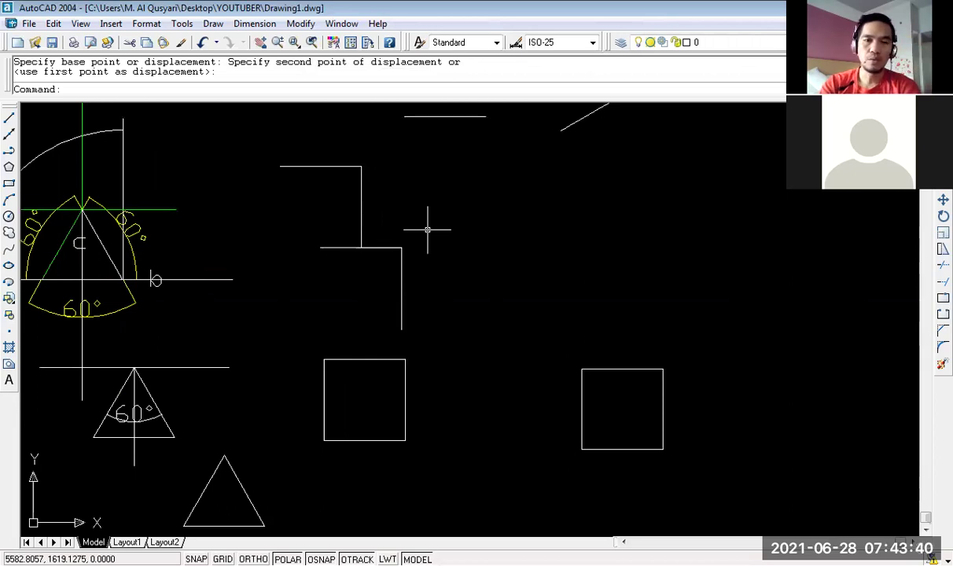
scroll(428, 229, "up", 2)
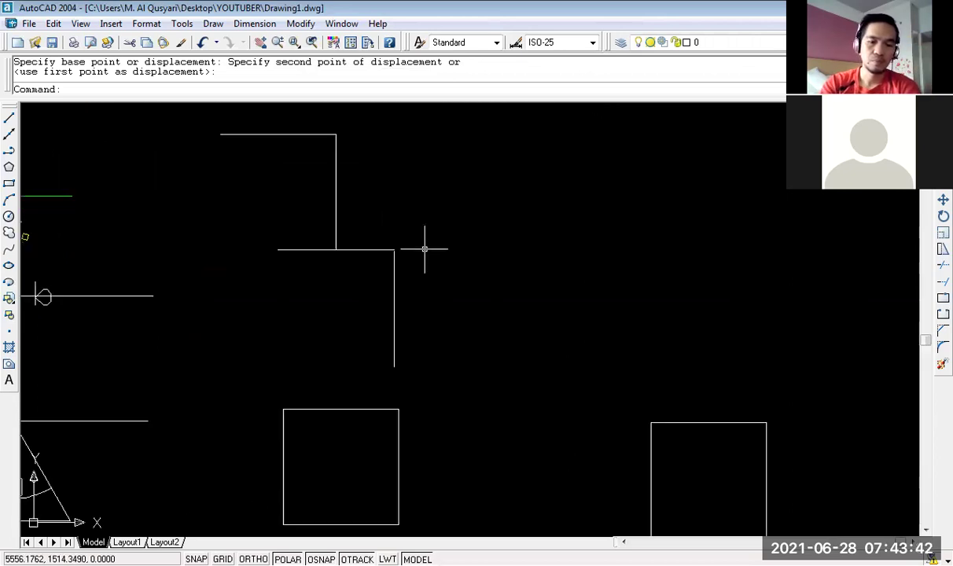
Move the top horizontal line and its adjoining vertical line together by their shared corner to a free spot above the right-hand square.
type("MO")
key("Return")
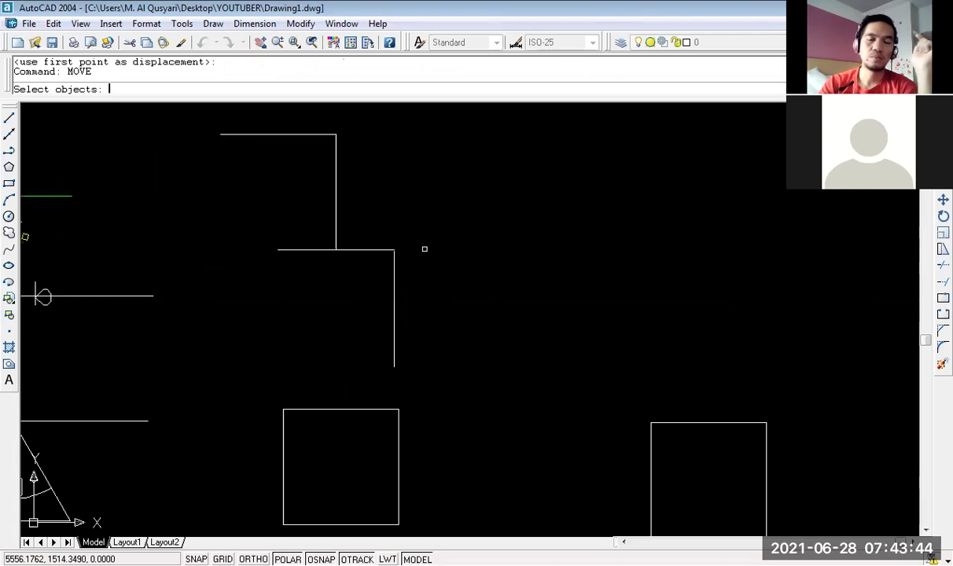
left_click(300, 133)
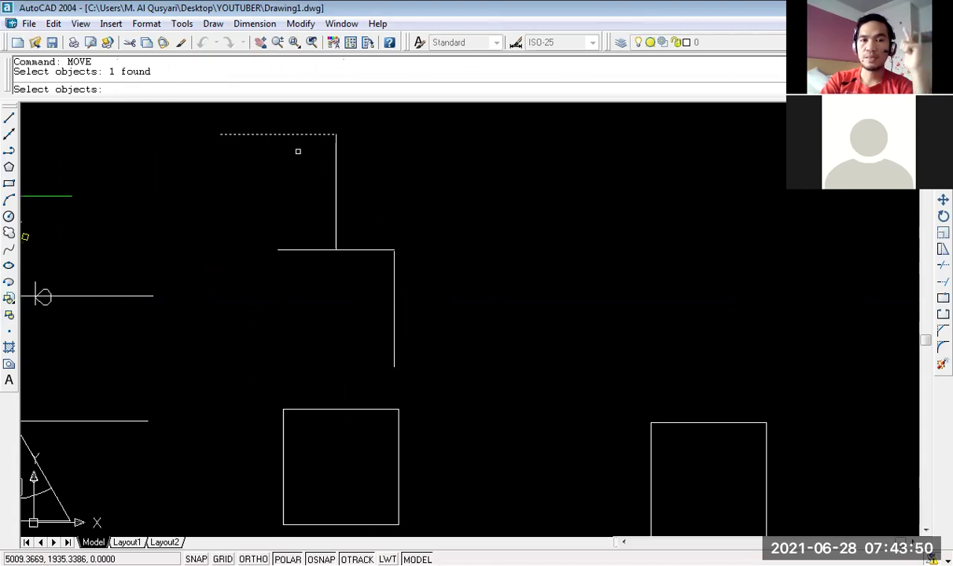
left_click(337, 188)
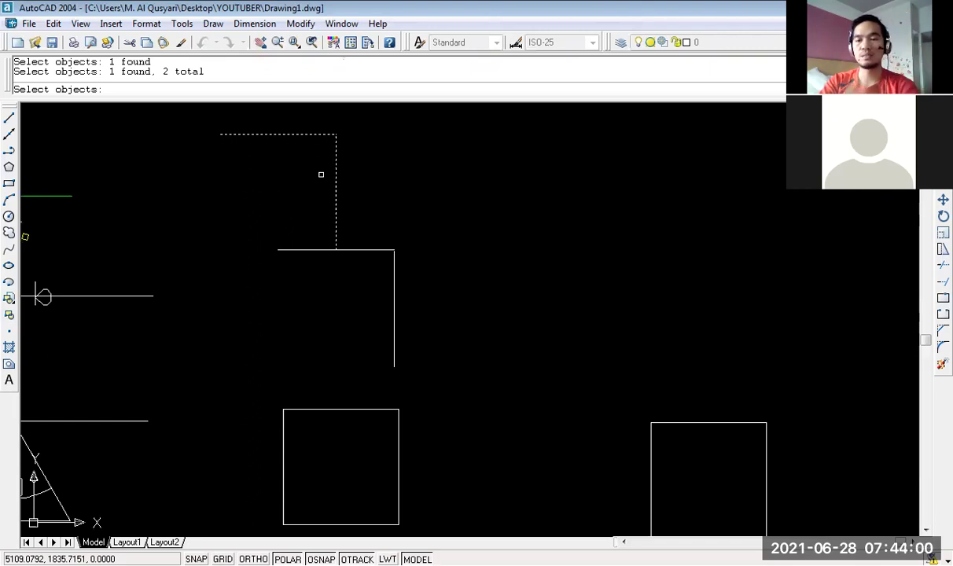
key("Return")
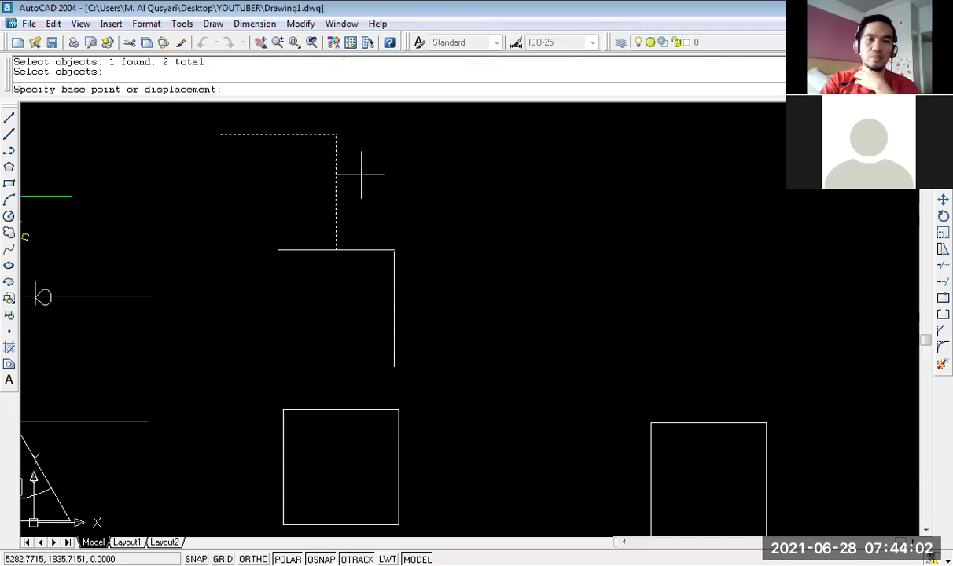
left_click(336, 134)
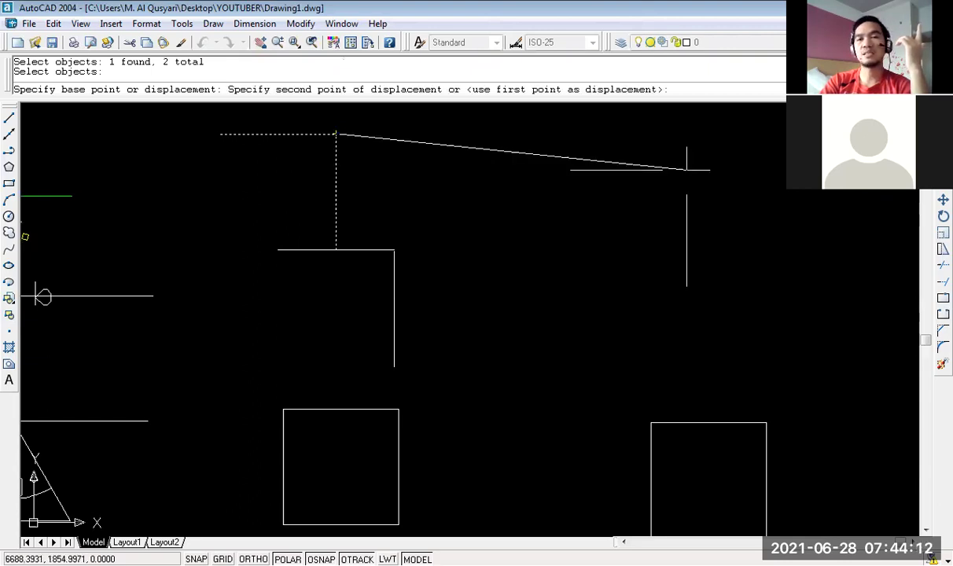
left_click(624, 166)
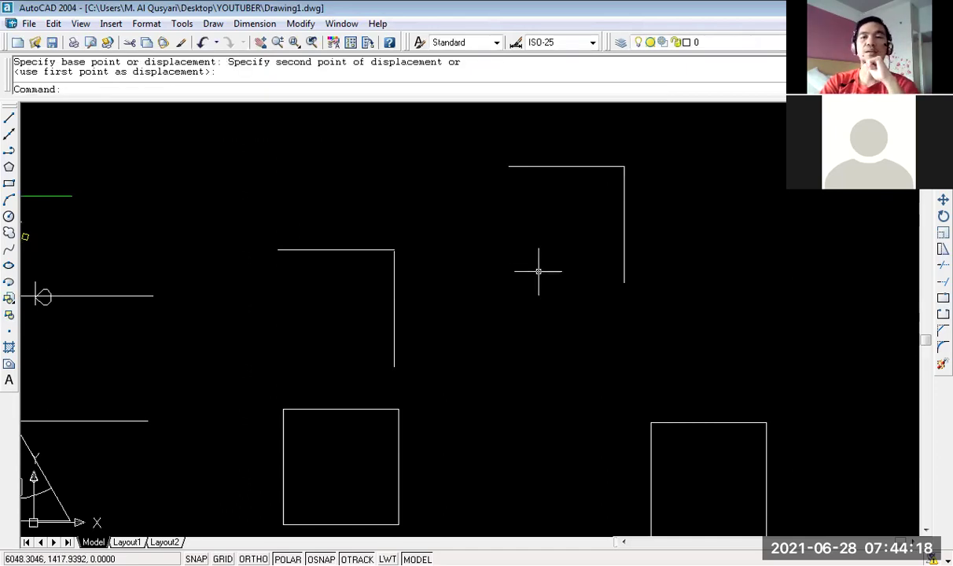
scroll(539, 271, "down", 2)
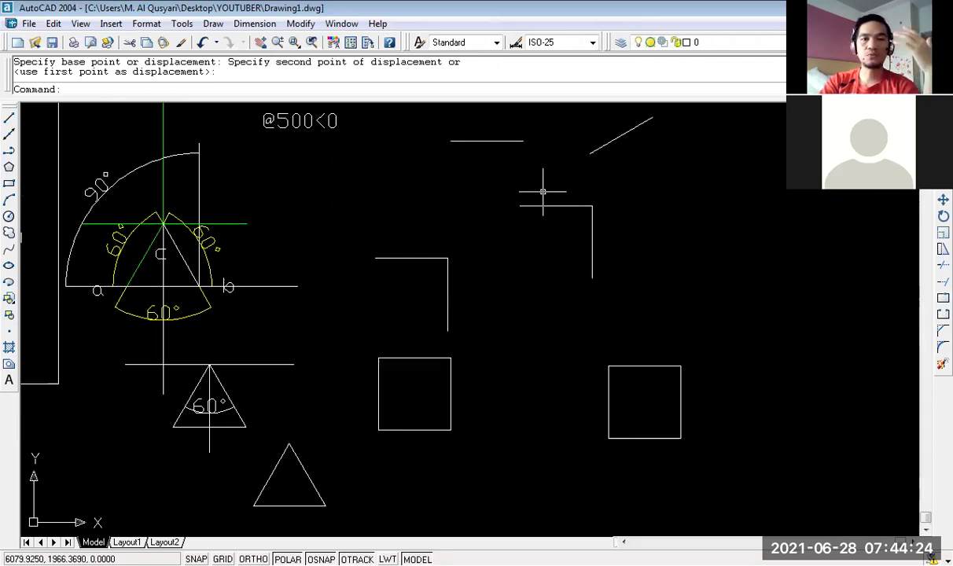
Copy the top horizontal line by its midpoint to a point about 239 units straight below it.
middle_click_drag(494, 222, 476, 265)
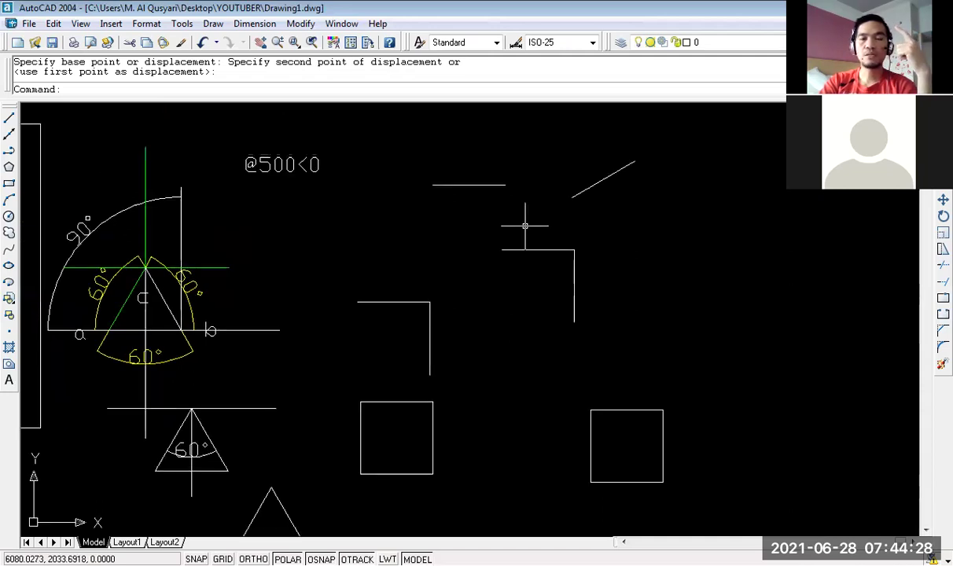
scroll(525, 226, "up", 1)
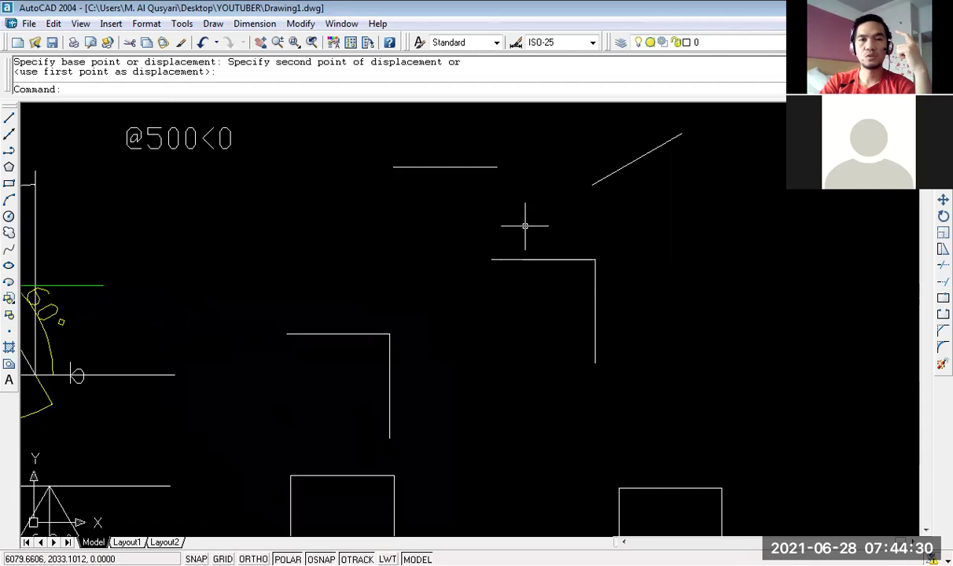
middle_click_drag(517, 179, 526, 203)
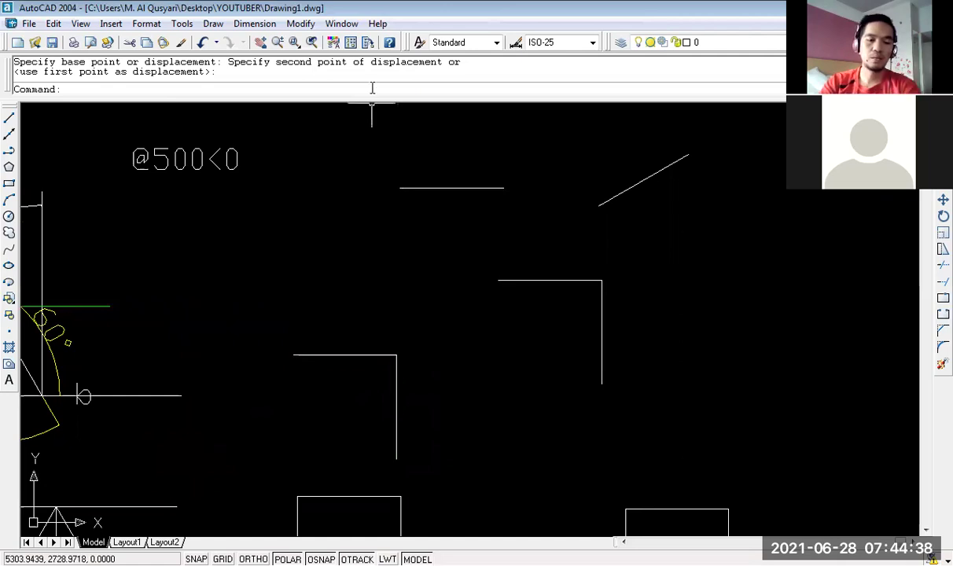
type("cOPY")
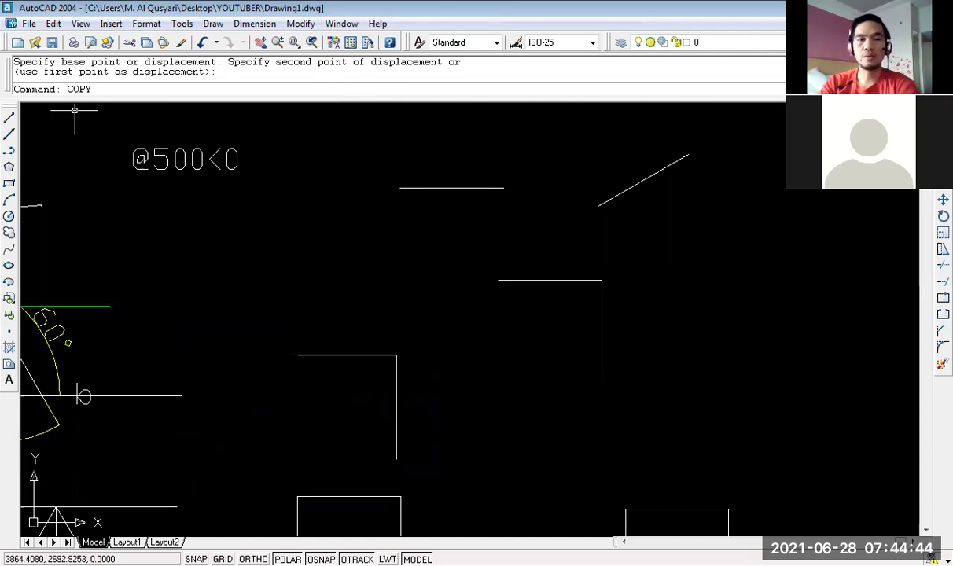
key("Return")
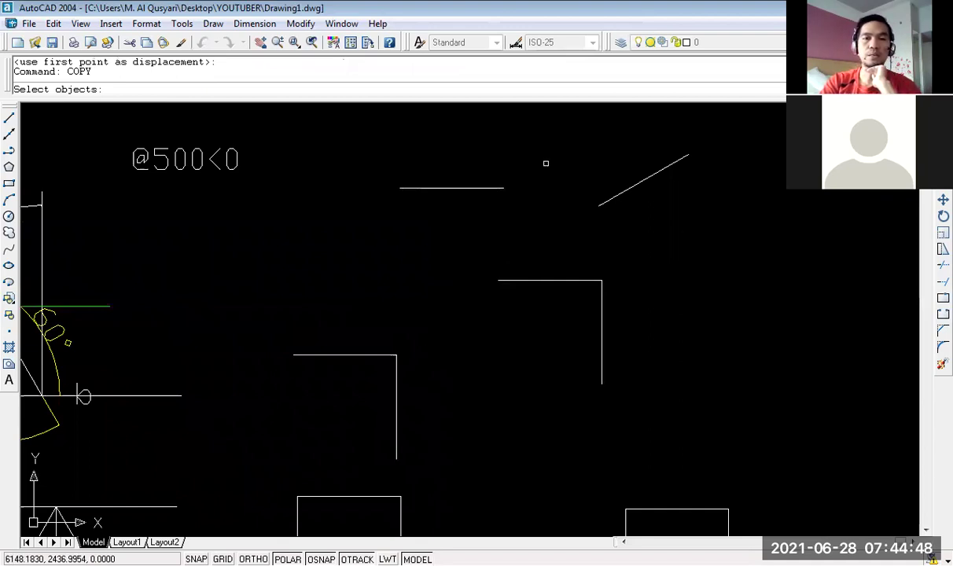
left_click(475, 188)
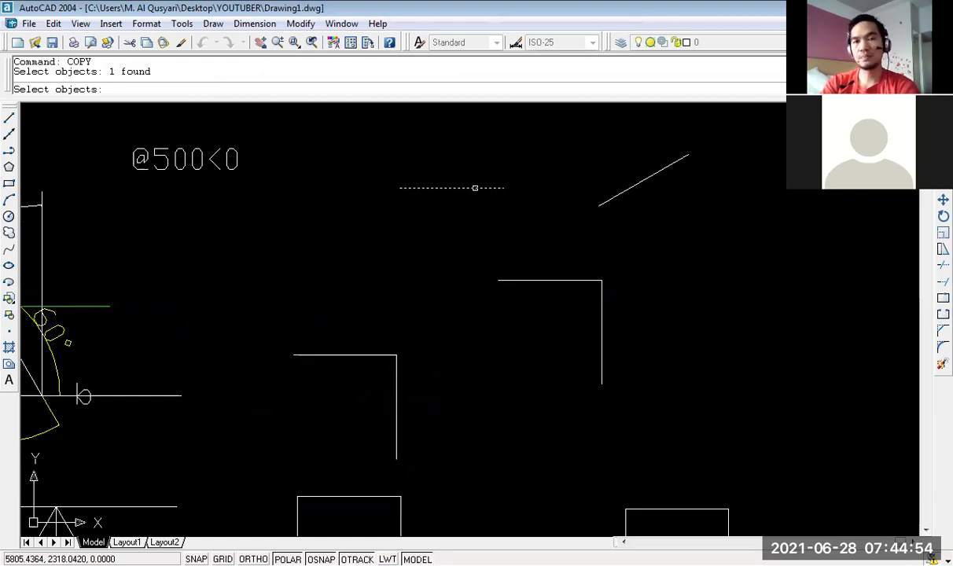
key("Return")
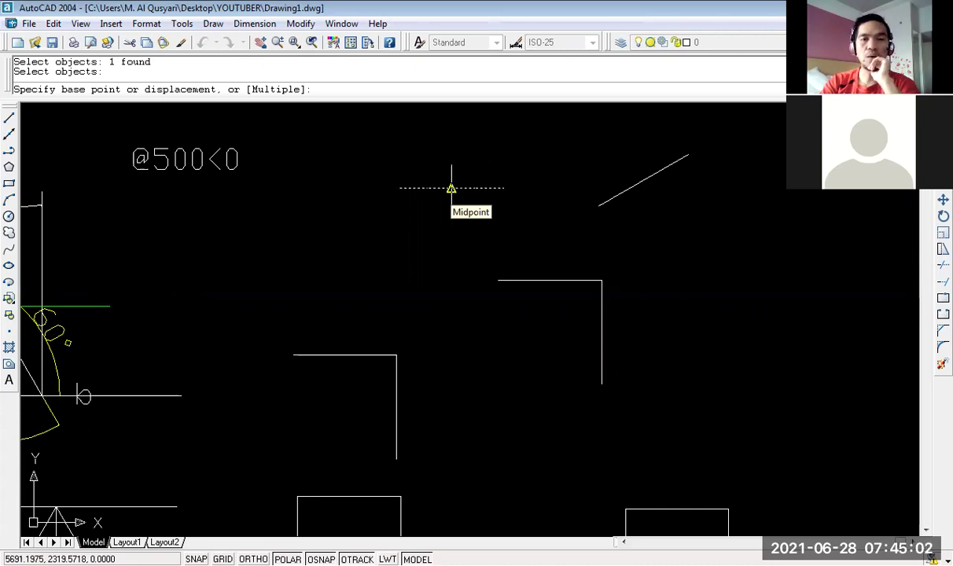
left_click(452, 188)
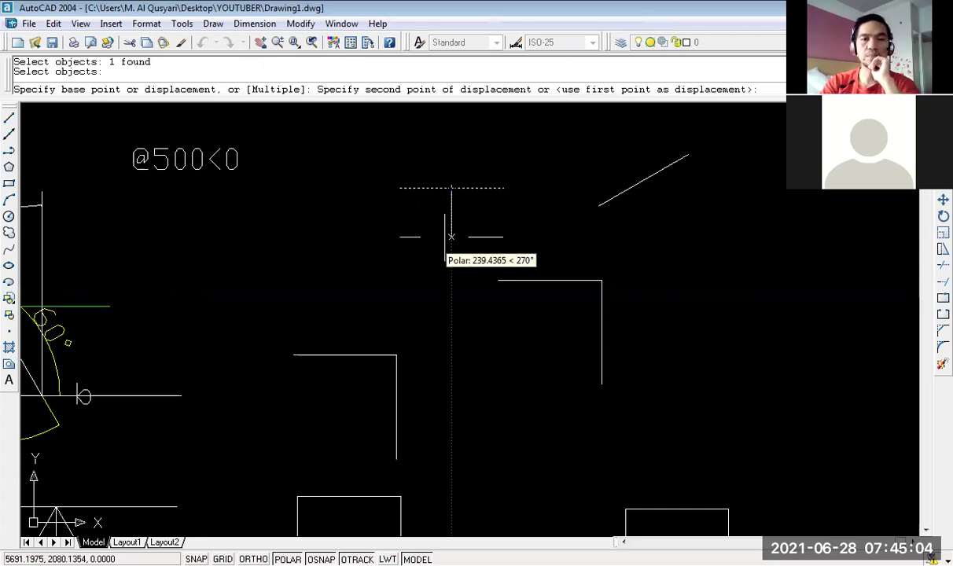
left_click(452, 236)
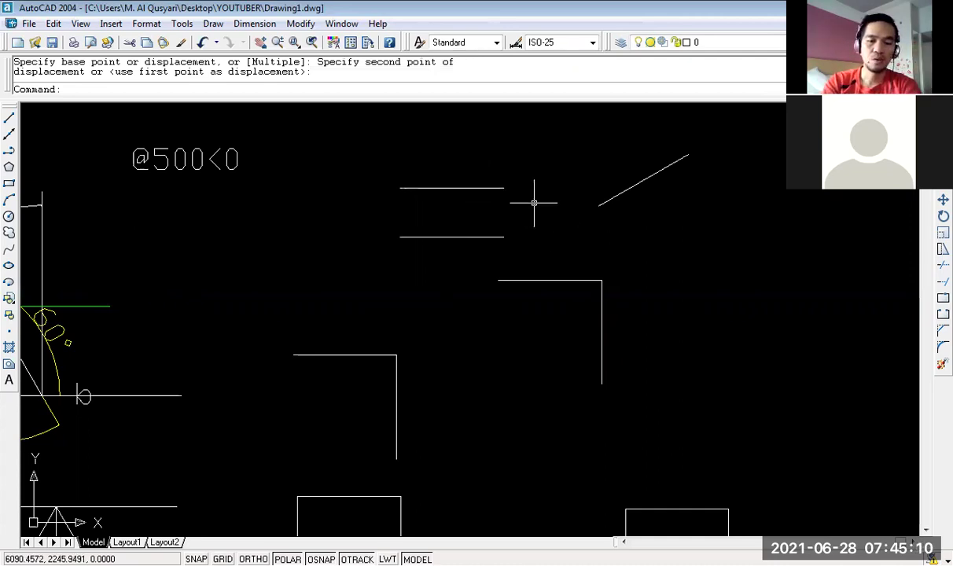
Copy the slanted line by its midpoint onto the left endpoint of the upper horizontal line.
type("COPY")
key("Return")
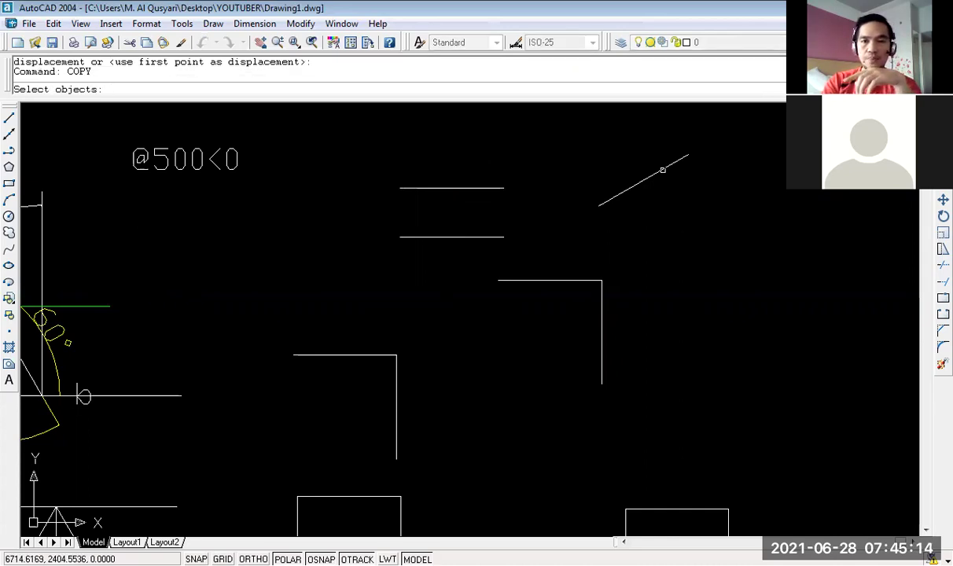
left_click(663, 170)
key("Return")
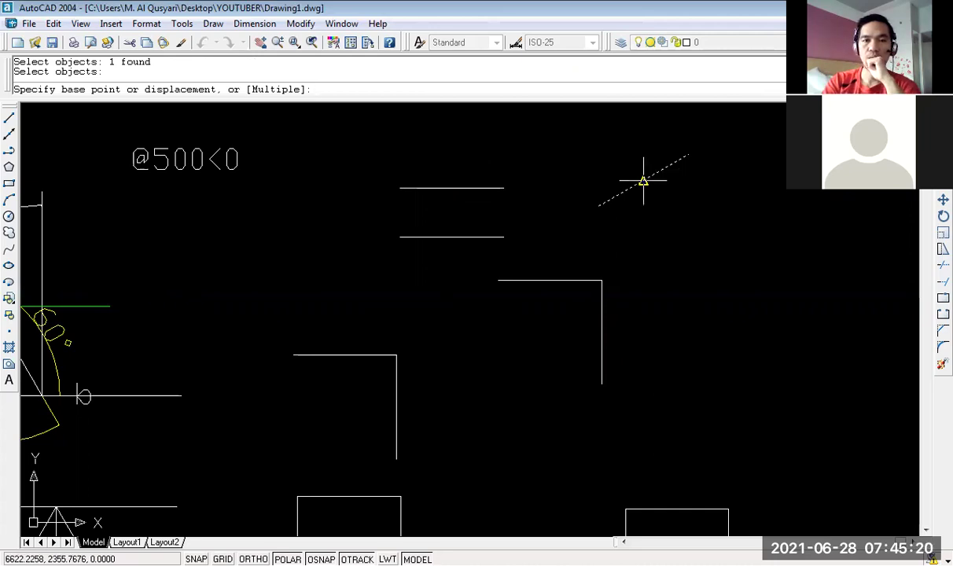
left_click(644, 181)
left_click(400, 188)
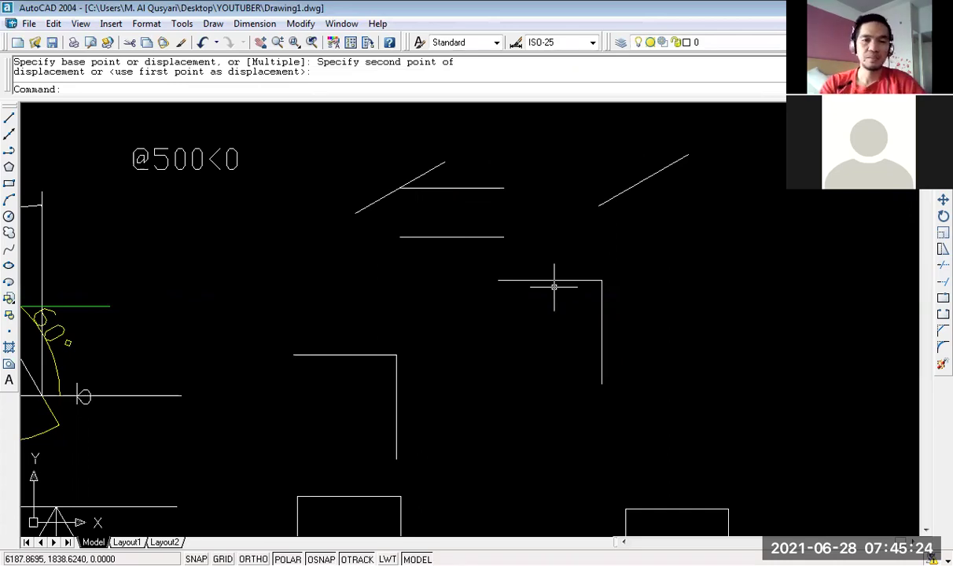
scroll(553, 287, "down", 1)
scroll(541, 288, "down", 3)
scroll(574, 245, "up", 2)
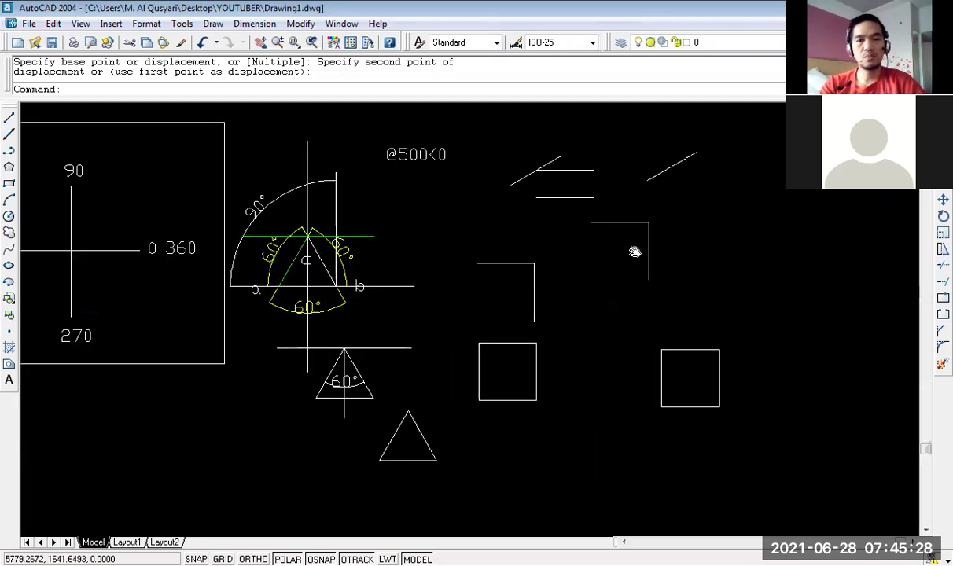
scroll(578, 246, "down", 1)
scroll(613, 282, "up", 1)
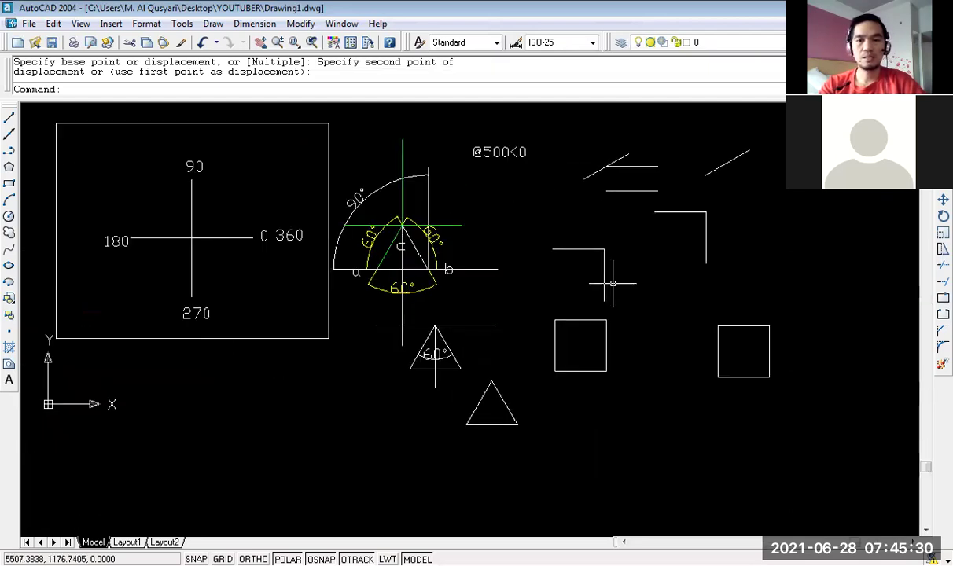
middle_click_drag(597, 296, 580, 287)
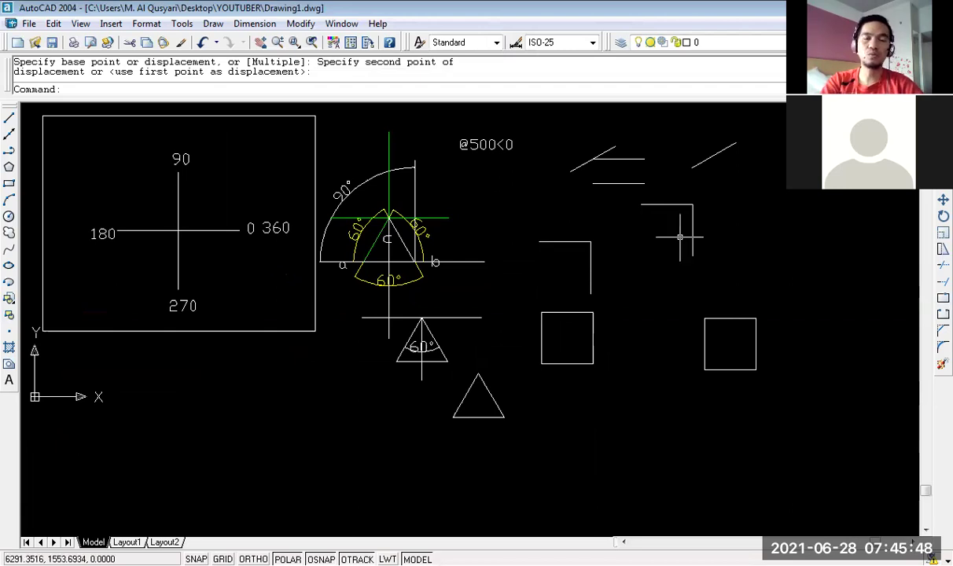
middle_click_drag(727, 241, 703, 242)
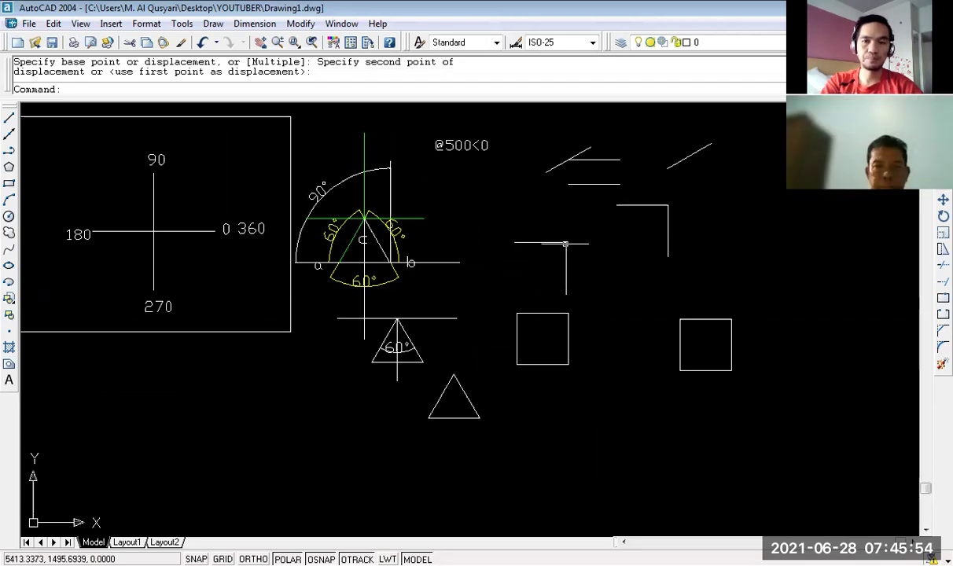
middle_click_drag(444, 285, 461, 283)
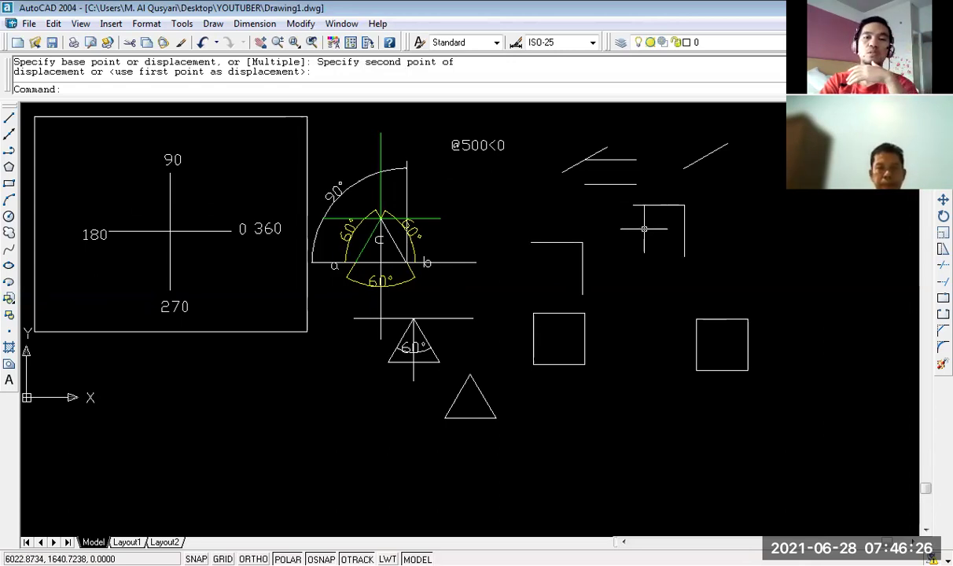
middle_click_drag(666, 245, 606, 247)
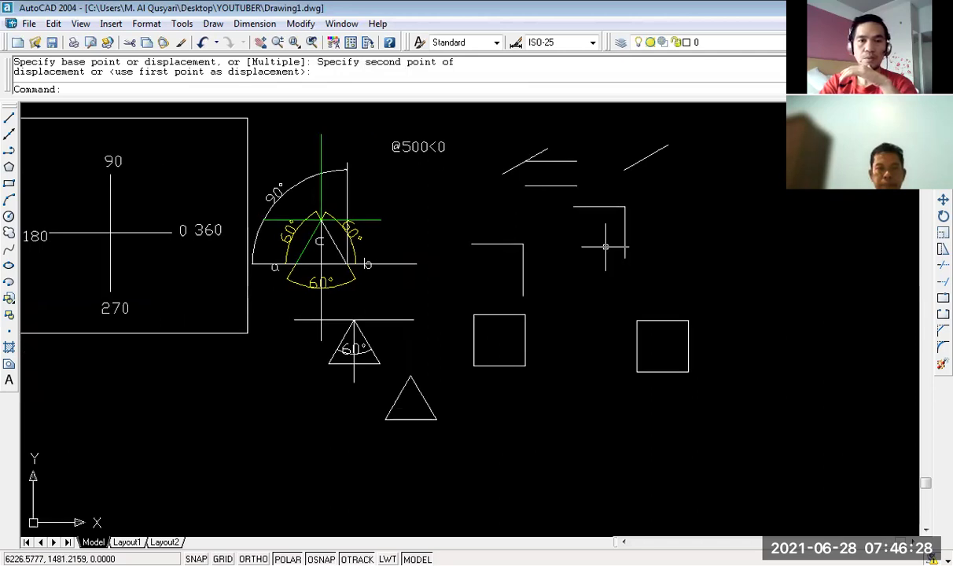
scroll(656, 236, "up", 2)
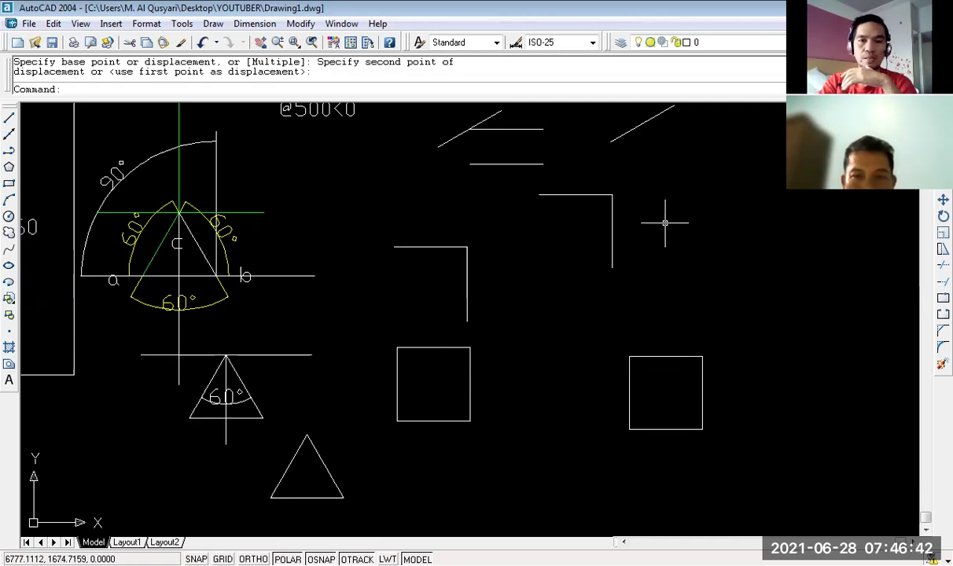
scroll(664, 223, "down", 2)
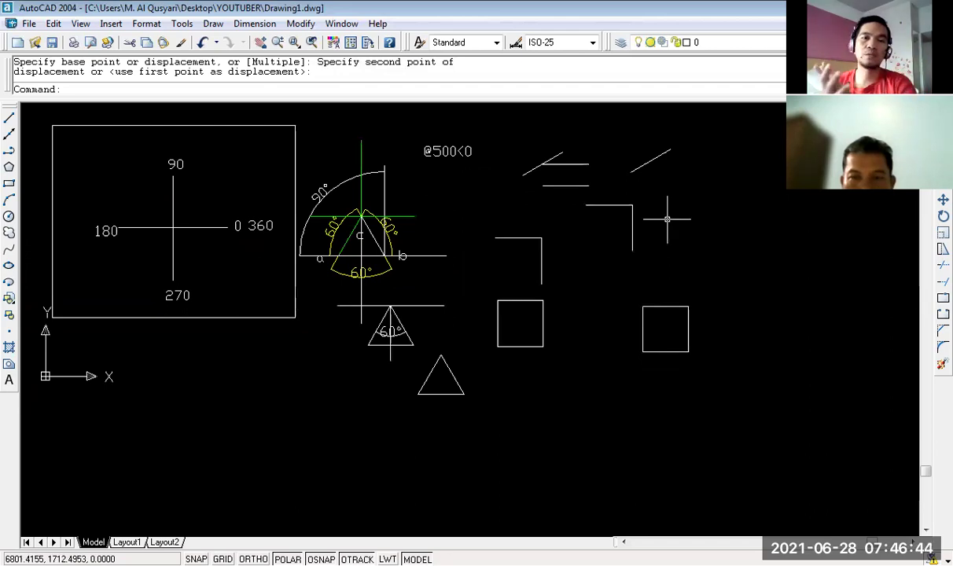